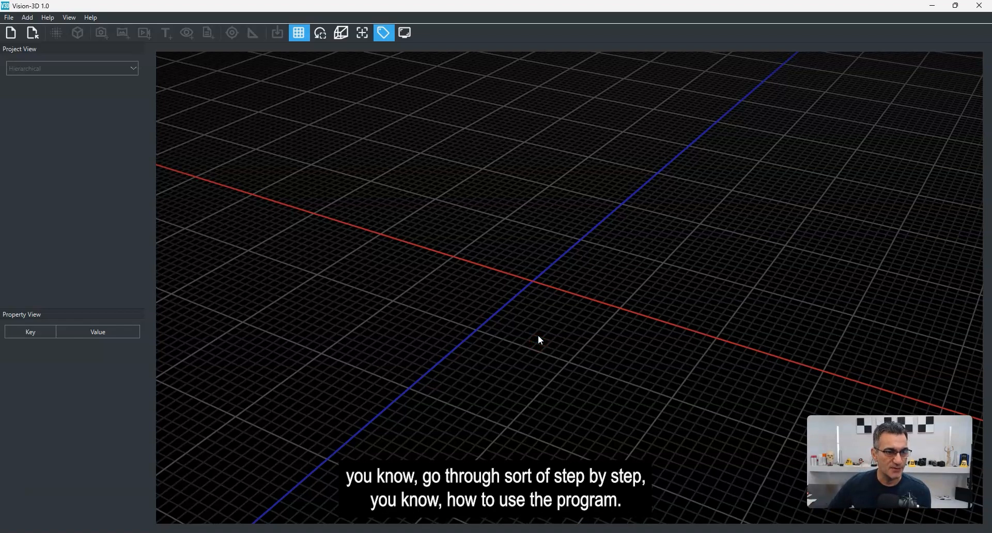
{"action": "left_click_drag", "start_coordinate": [493, 329], "coordinate": [485, 299]}
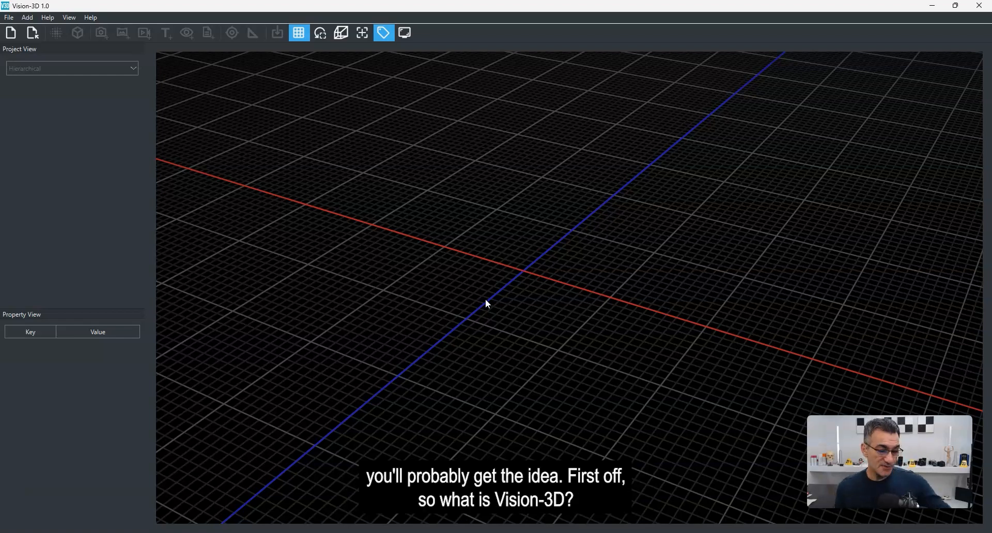
{"action": "mouse_move", "coordinate": [533, 287]}
{"action": "left_mouse_down"}
{"action": "mouse_move", "coordinate": [518, 296]}
{"action": "mouse_move", "coordinate": [530, 299]}
{"action": "left_mouse_up"}
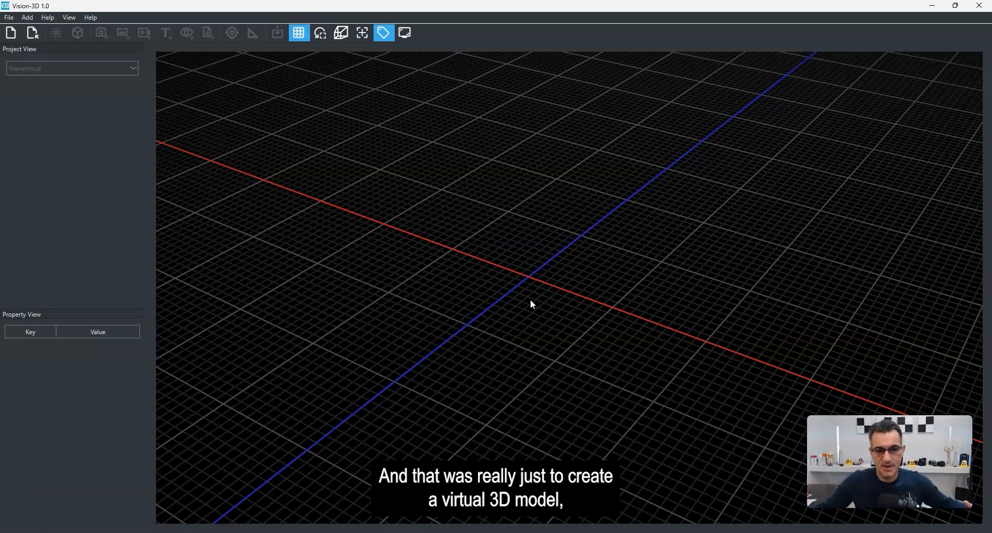
{"action": "left_click_drag", "start_coordinate": [564, 323], "coordinate": [567, 324]}
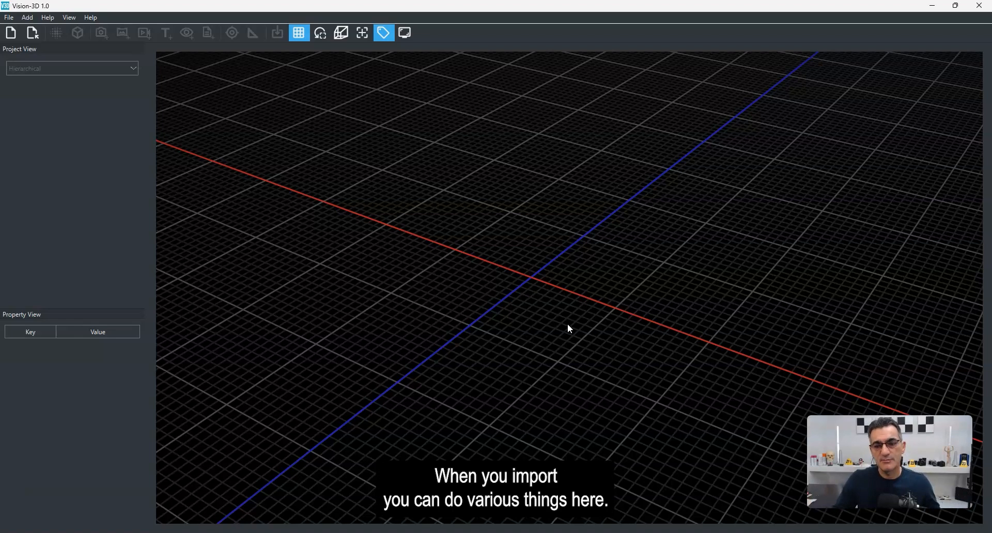
{"action": "mouse_move", "coordinate": [564, 313]}
{"action": "left_mouse_down"}
{"action": "mouse_move", "coordinate": [544, 303]}
{"action": "mouse_move", "coordinate": [560, 303]}
{"action": "left_mouse_up"}
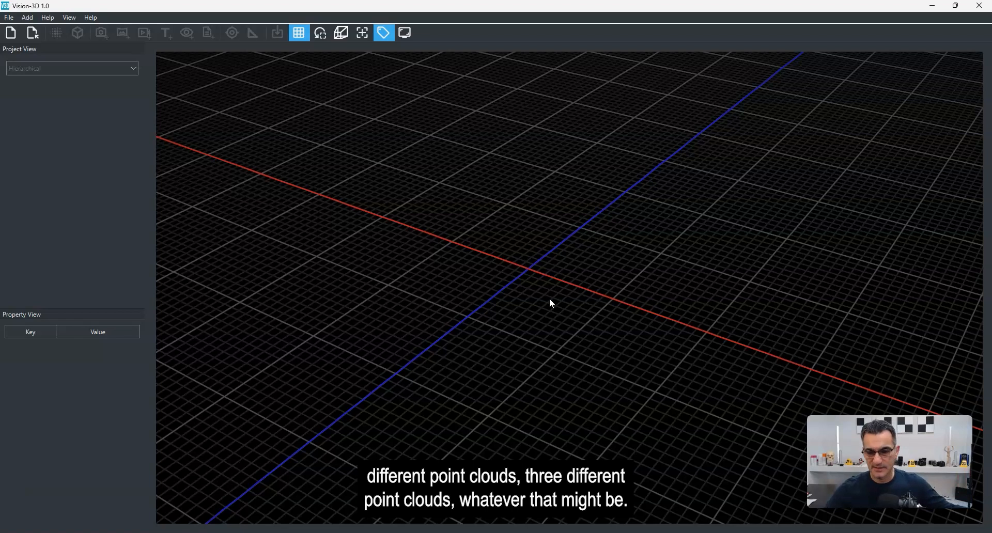
{"action": "left_click_drag", "start_coordinate": [549, 299], "coordinate": [549, 297]}
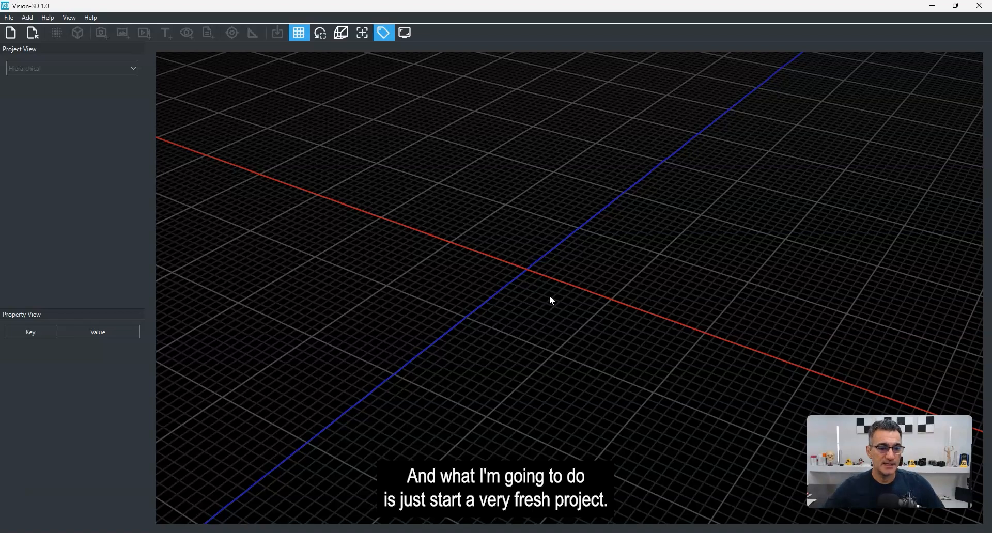
{"action": "left_click_drag", "start_coordinate": [579, 285], "coordinate": [575, 288]}
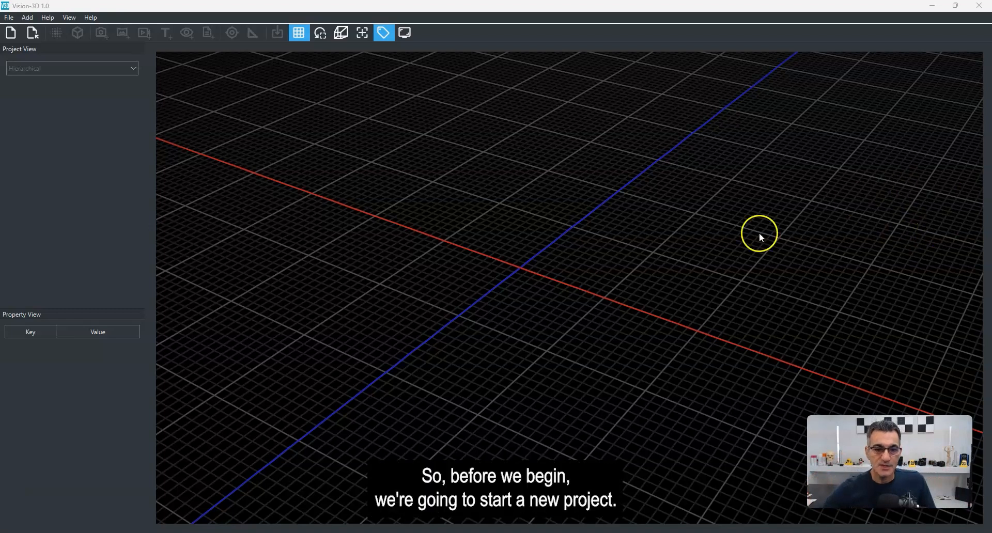
{"action": "left_click_drag", "start_coordinate": [563, 233], "coordinate": [561, 235]}
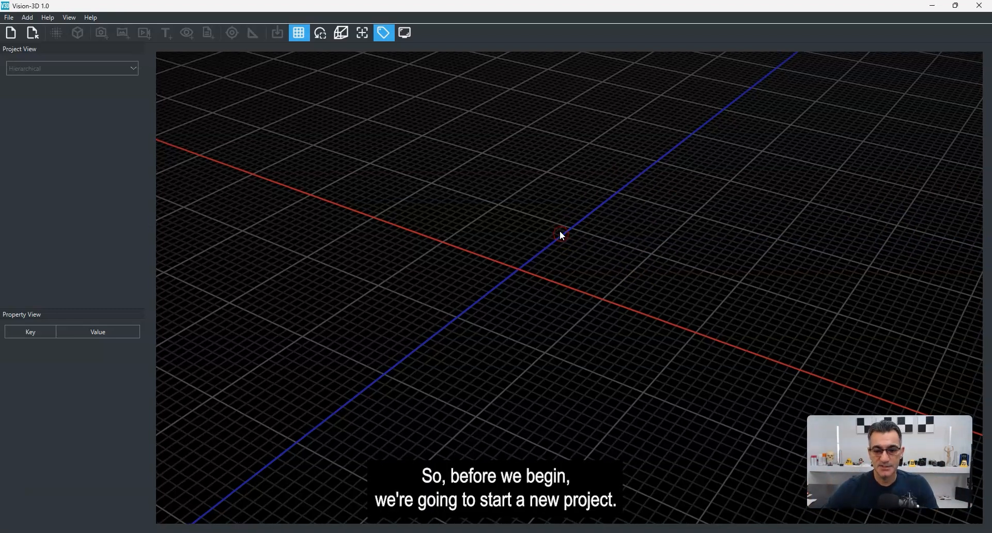
Step: Create a new project with Meters as project units and the Z-up (right-handed) coordinate system
{"action": "left_click", "coordinate": [10, 34]}
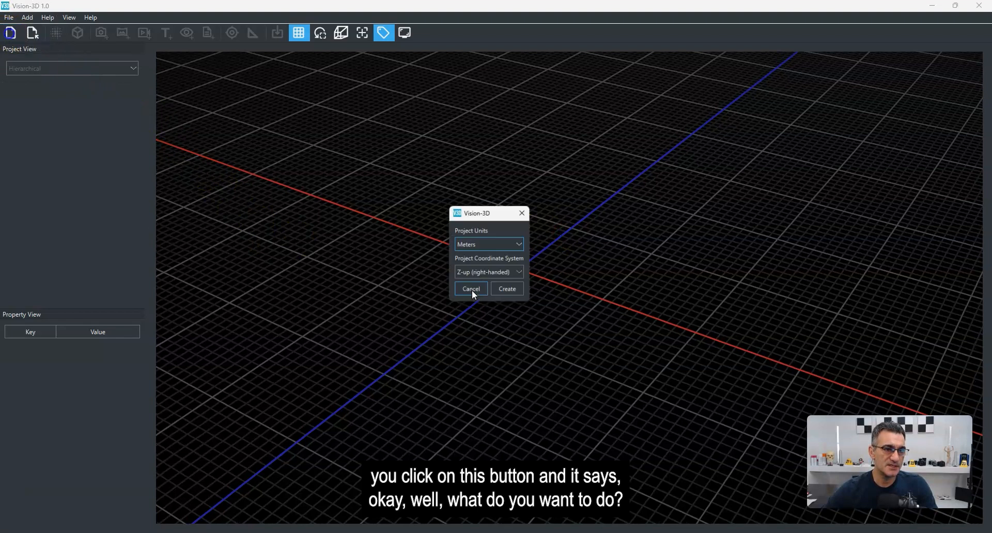
{"action": "left_click_drag", "start_coordinate": [477, 212], "coordinate": [490, 198]}
{"action": "left_click", "coordinate": [496, 229]}
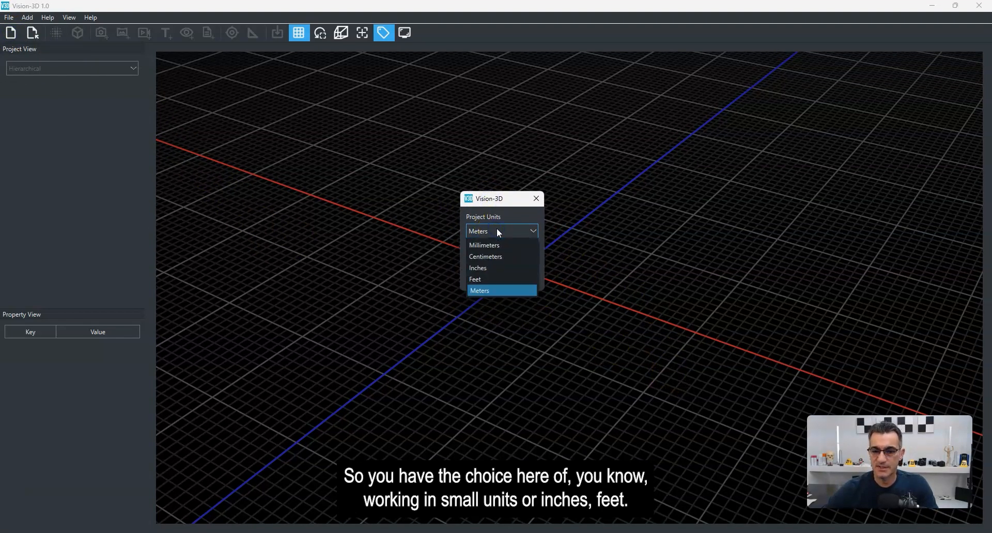
{"action": "left_click", "coordinate": [492, 289]}
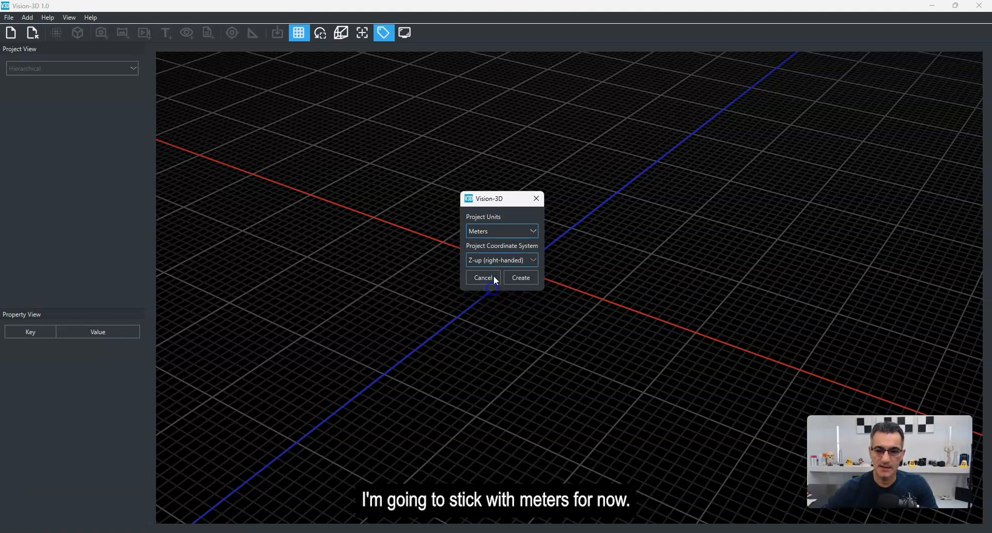
{"action": "left_click", "coordinate": [523, 260]}
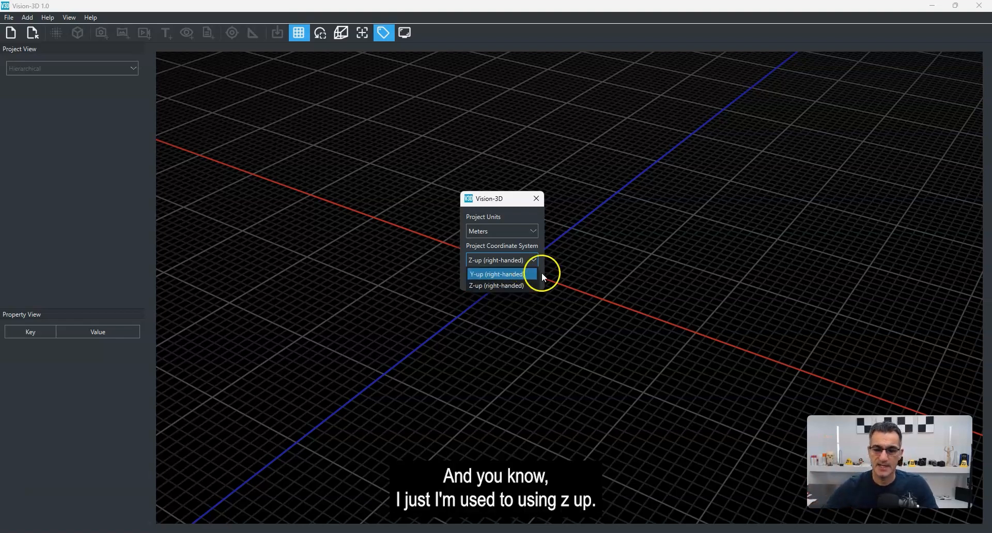
{"action": "left_click", "coordinate": [527, 286]}
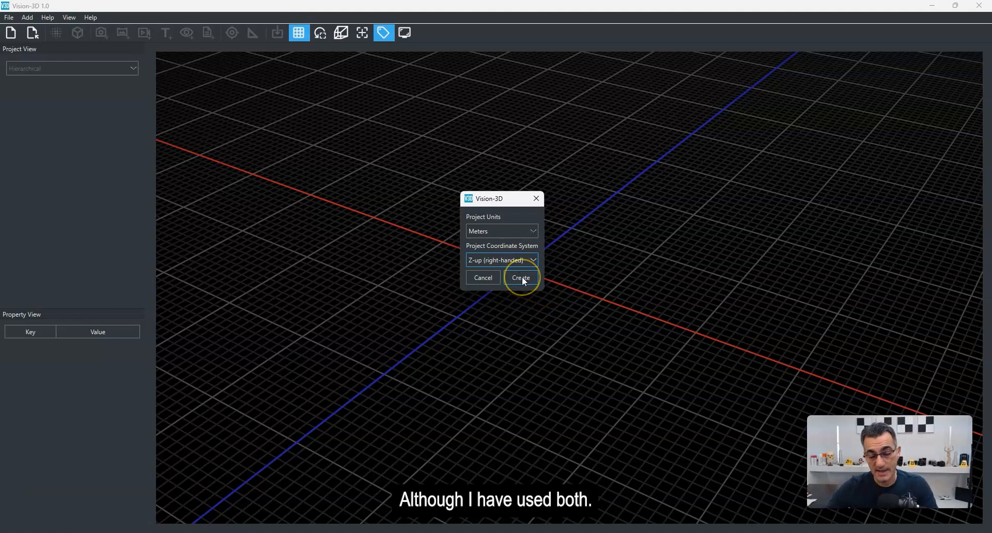
{"action": "left_click", "coordinate": [522, 277]}
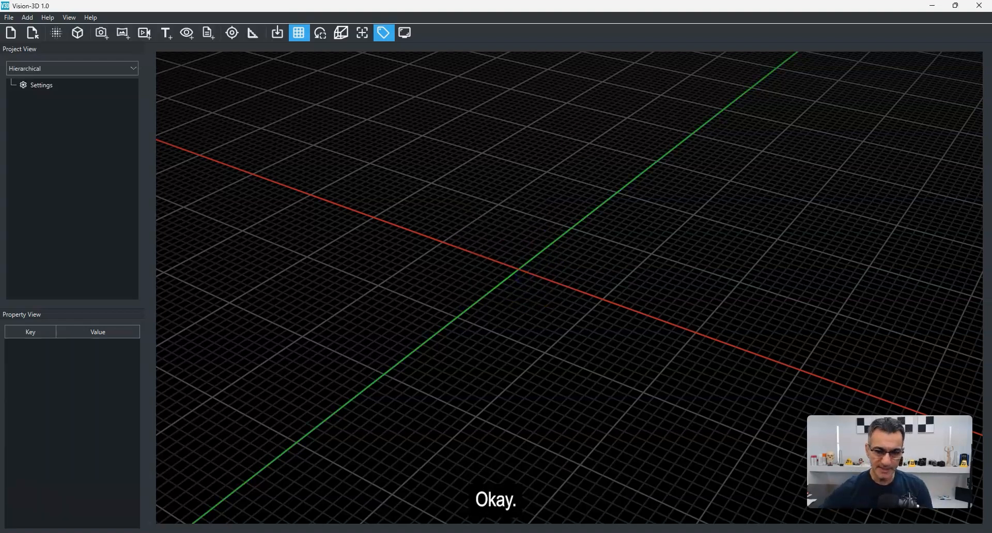
Step: Open the project Settings and scroll through its properties
{"action": "middle_click_drag", "start_coordinate": [551, 302], "coordinate": [557, 299]}
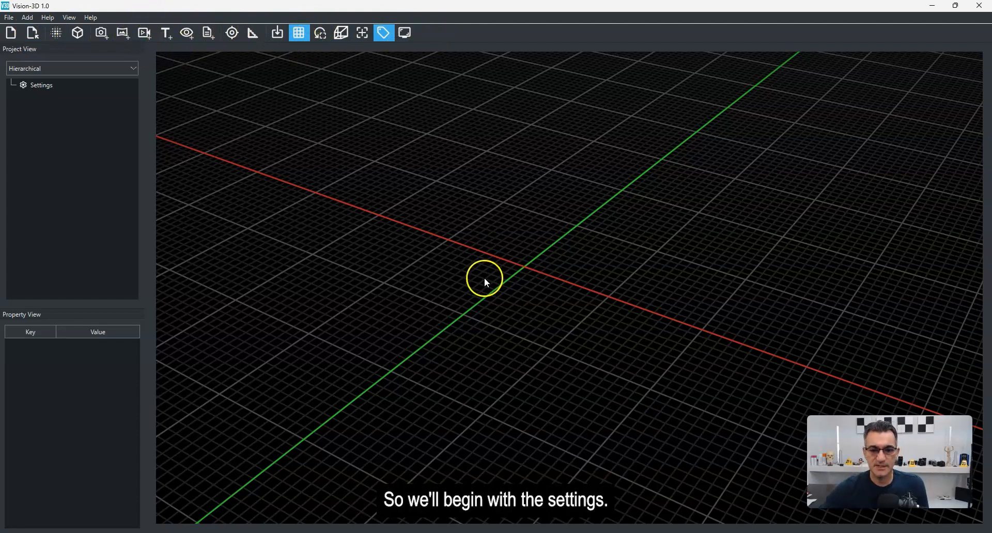
{"action": "left_click", "coordinate": [46, 84]}
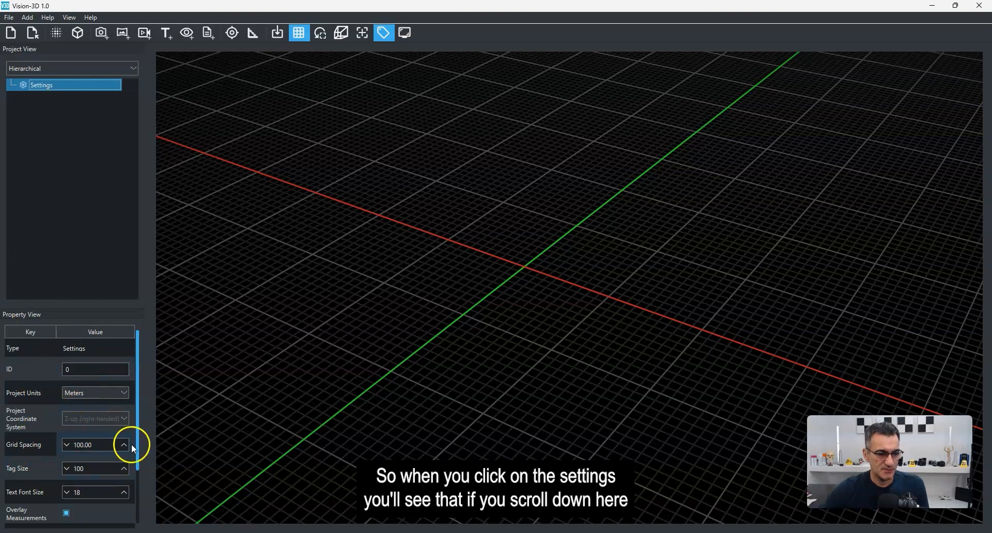
{"action": "left_click_drag", "start_coordinate": [137, 408], "coordinate": [136, 467]}
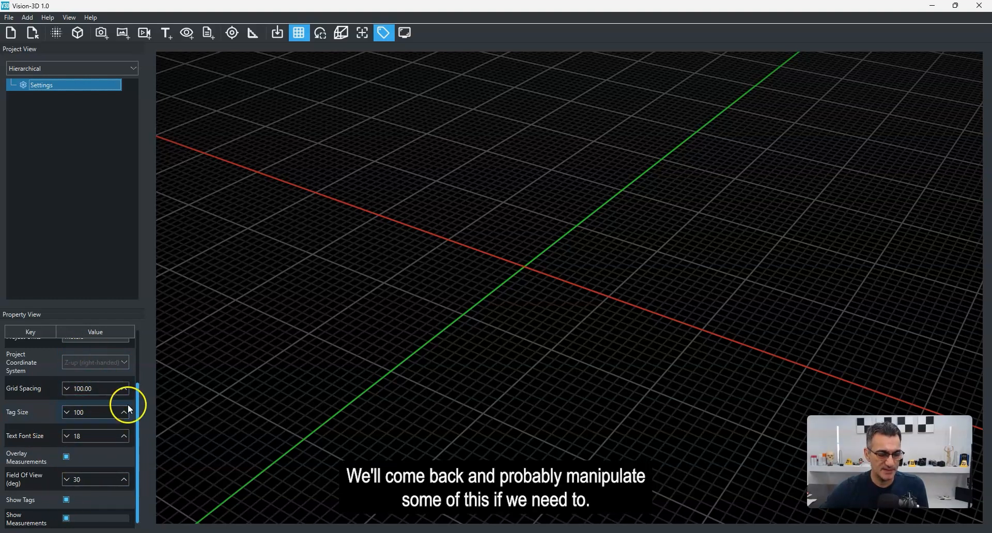
{"action": "left_click_drag", "start_coordinate": [138, 452], "coordinate": [136, 371]}
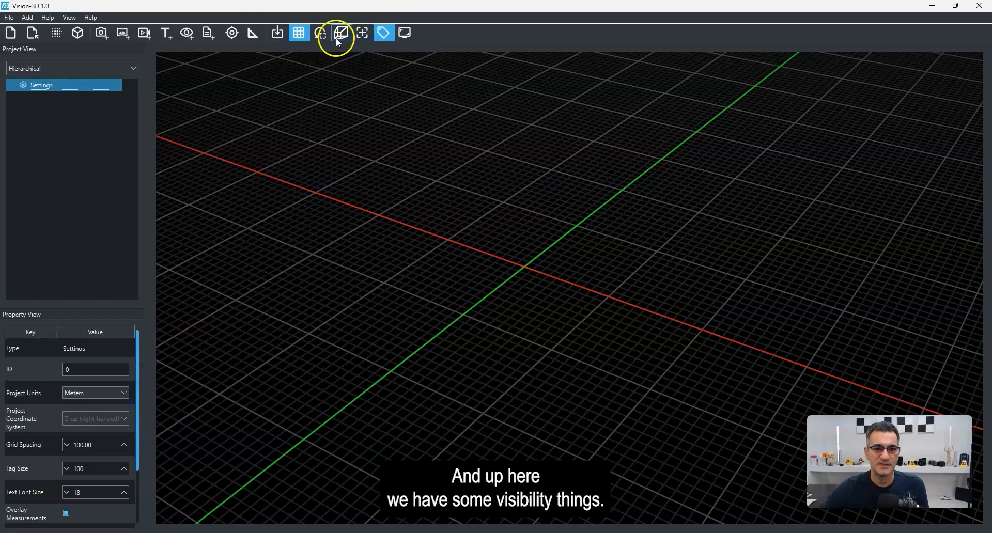
Step: Toggle the grid display off and back on
{"action": "left_click", "coordinate": [300, 34]}
{"action": "left_click", "coordinate": [300, 34]}
{"action": "left_click", "coordinate": [382, 32]}
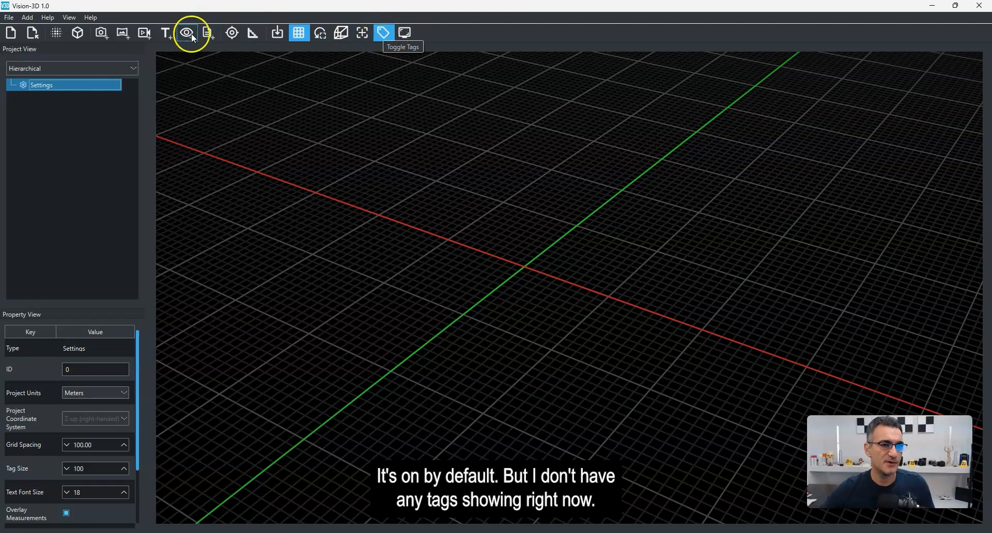
{"action": "left_click_drag", "start_coordinate": [627, 284], "coordinate": [616, 285]}
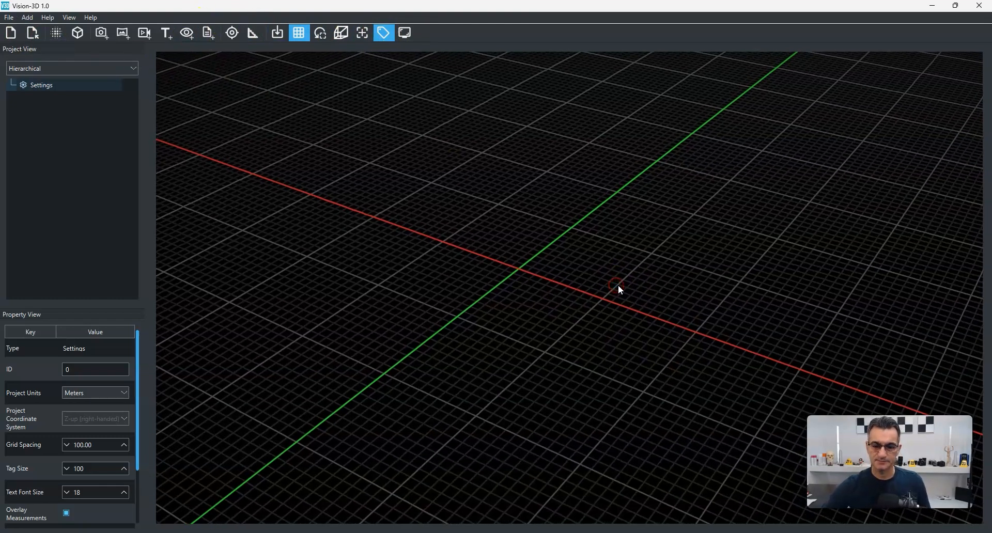
{"action": "left_click", "coordinate": [517, 324]}
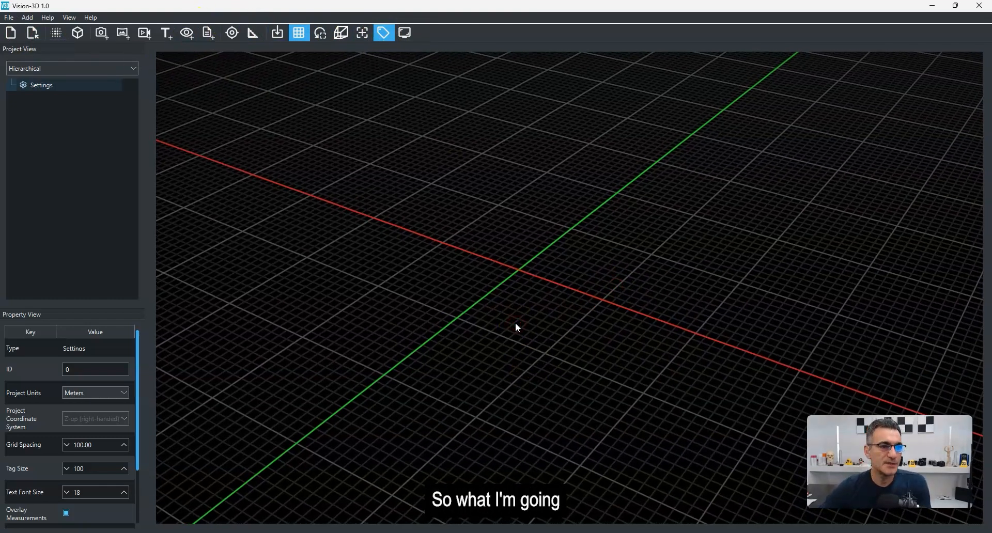
{"action": "left_click_drag", "start_coordinate": [508, 318], "coordinate": [512, 317]}
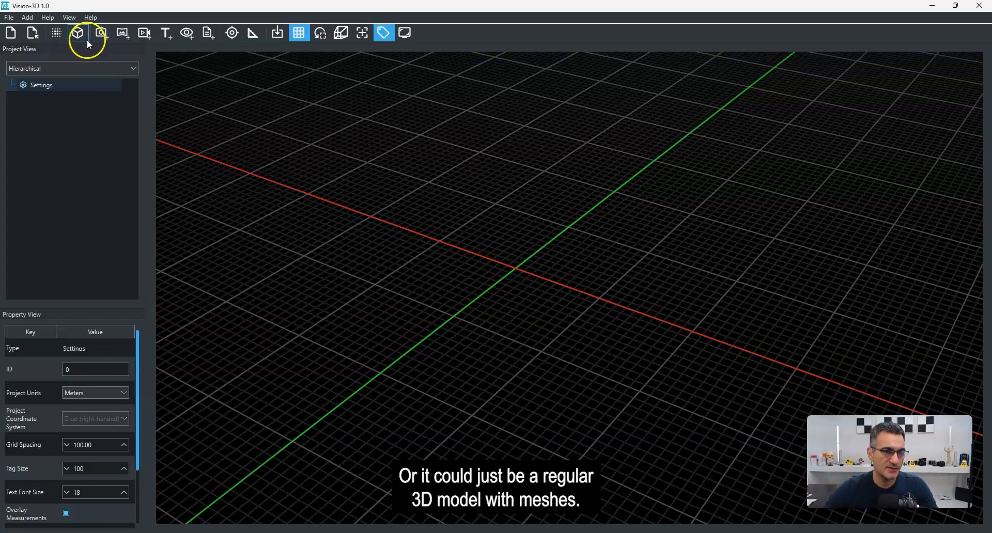
Step: Start a point cloud import and open Burn Cell Main SS.e57 from the Burn Cell Reference folder
{"action": "left_click", "coordinate": [57, 34]}
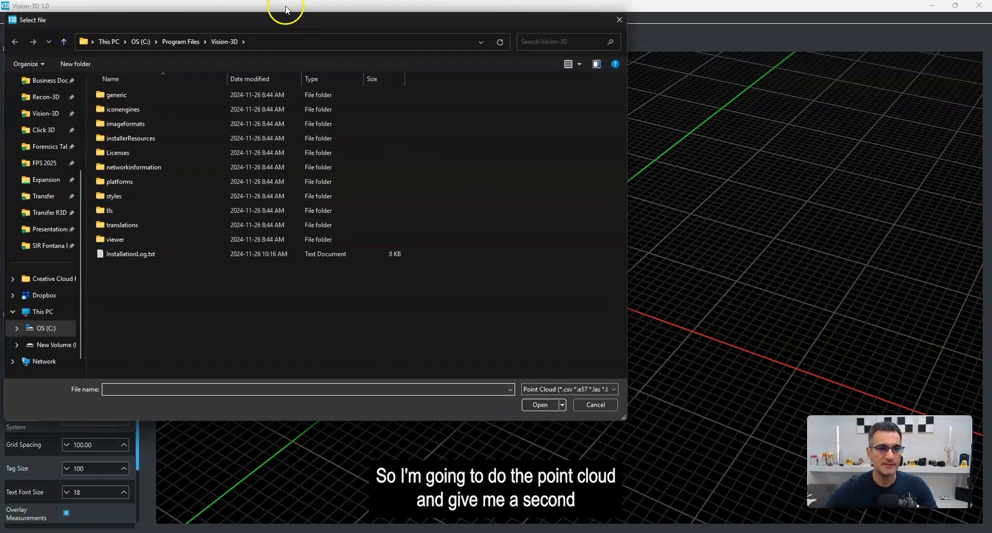
{"action": "left_click_drag", "start_coordinate": [290, 22], "coordinate": [463, 61]}
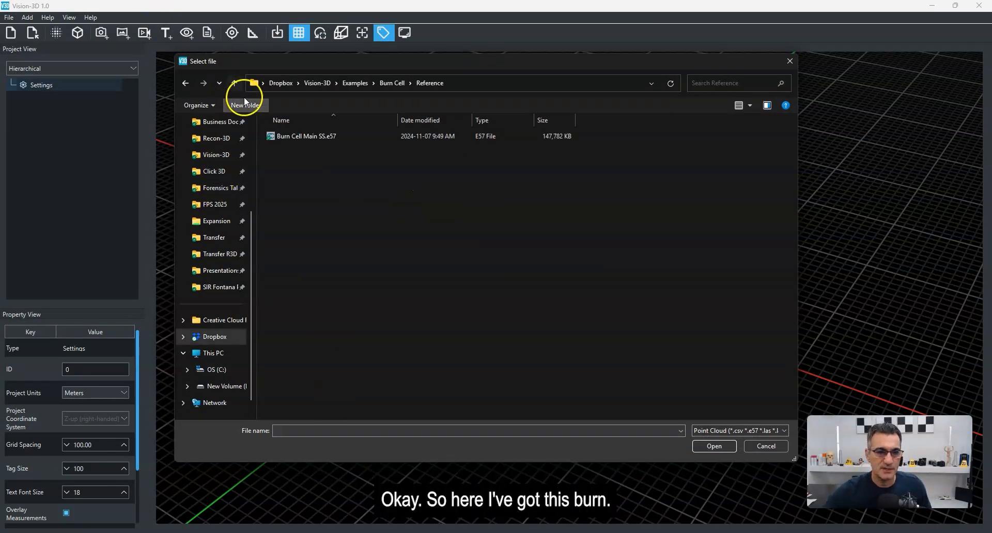
{"action": "double_click", "coordinate": [273, 136]}
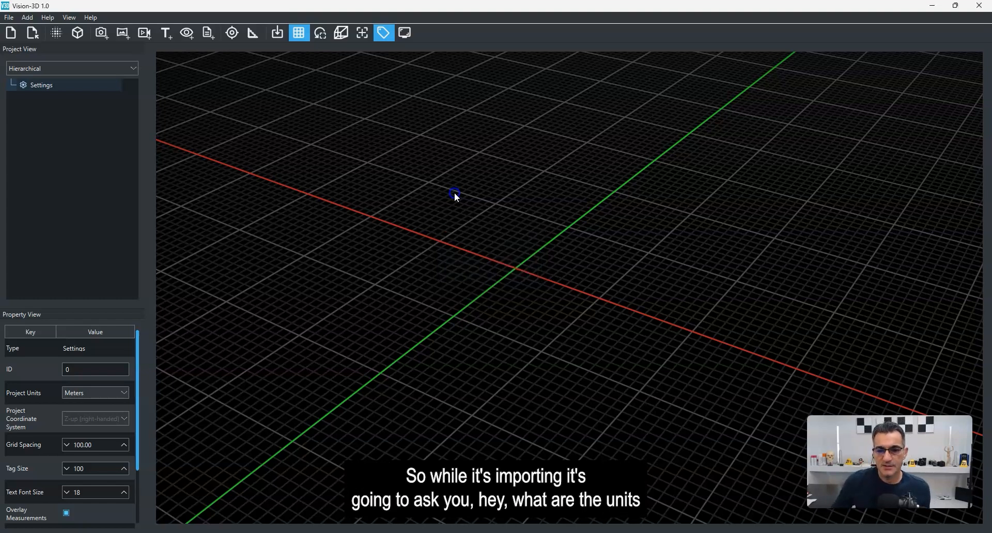
{"action": "left_click_drag", "start_coordinate": [506, 240], "coordinate": [468, 289]}
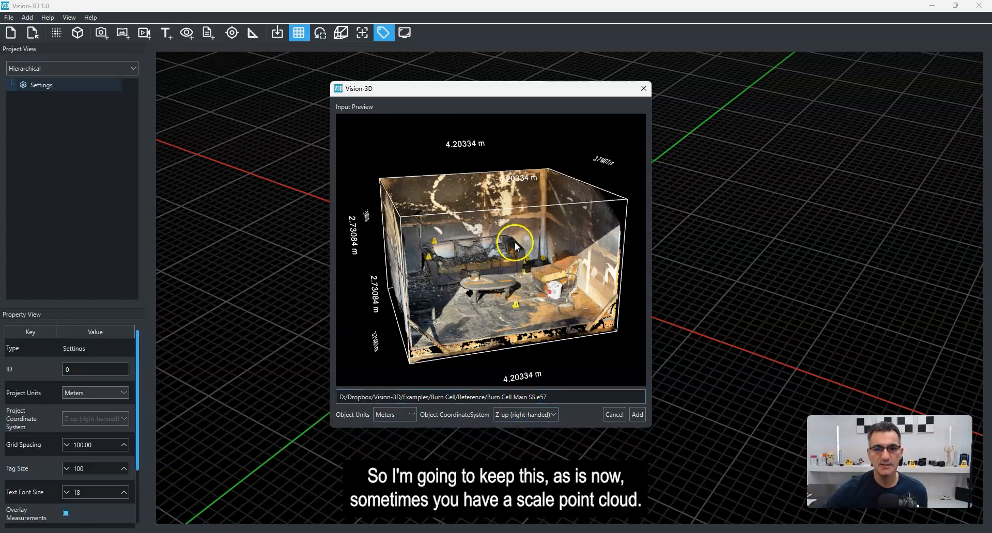
Step: Review the object unit options and add the point cloud in Meters with Z-up (right-handed)
{"action": "left_click_drag", "start_coordinate": [472, 89], "coordinate": [459, 84]}
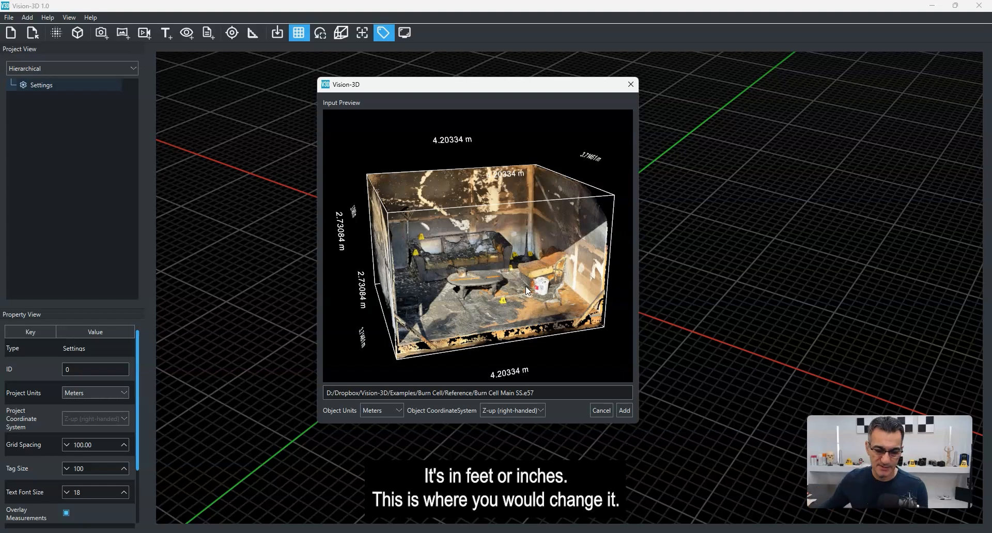
{"action": "left_click", "coordinate": [306, 447]}
{"action": "left_click", "coordinate": [401, 409]}
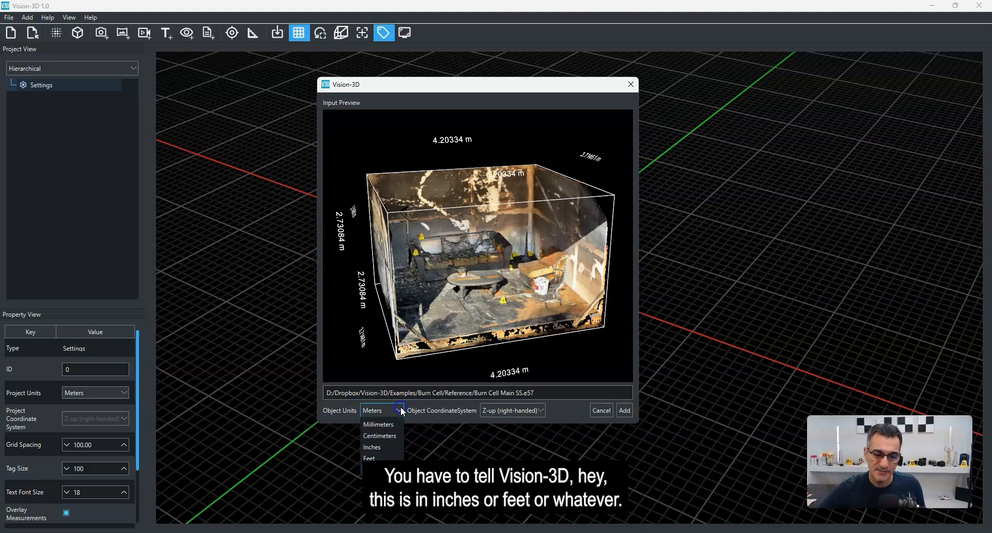
{"action": "left_click", "coordinate": [389, 436]}
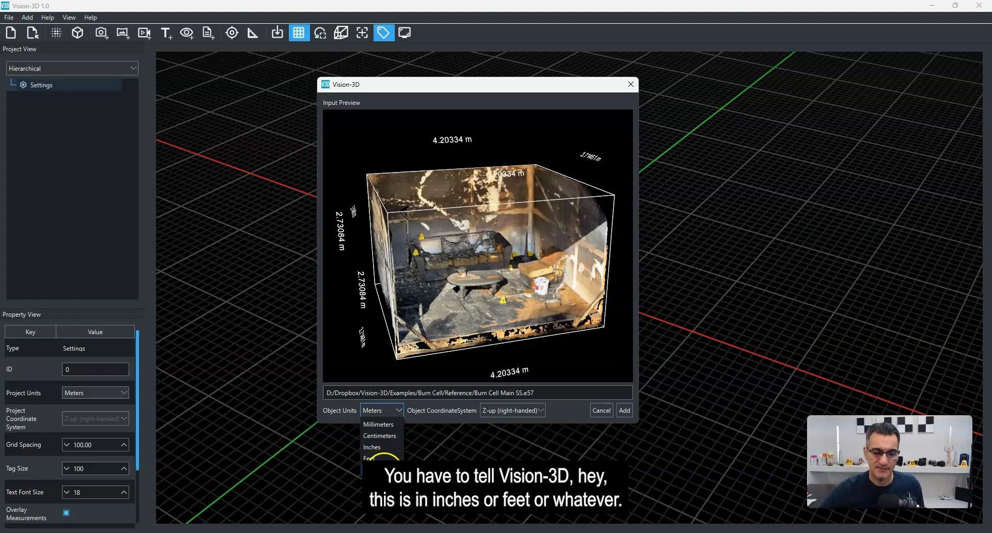
{"action": "left_click", "coordinate": [429, 442]}
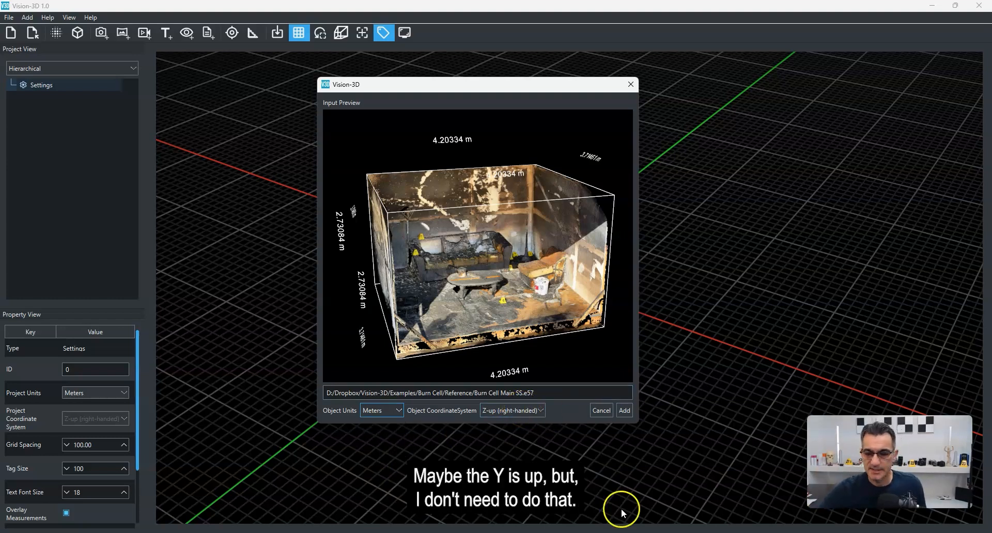
{"action": "left_click", "coordinate": [624, 410]}
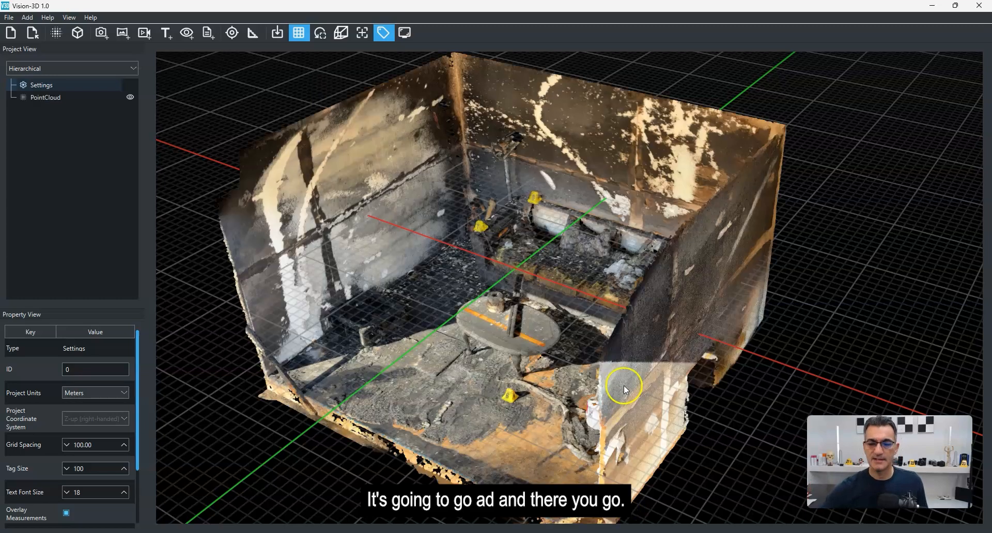
Step: Orbit and zoom around the imported point cloud and select it to show its transform controls and properties
{"action": "middle_click_drag", "start_coordinate": [410, 385], "coordinate": [496, 342]}
{"action": "scroll", "coordinate": [496, 342], "scroll_direction": "down", "scroll_amount": 7}
{"action": "left_click_drag", "start_coordinate": [525, 363], "coordinate": [628, 271]}
{"action": "middle_click_drag", "start_coordinate": [576, 367], "coordinate": [564, 370]}
{"action": "left_click_drag", "start_coordinate": [565, 371], "coordinate": [566, 336]}
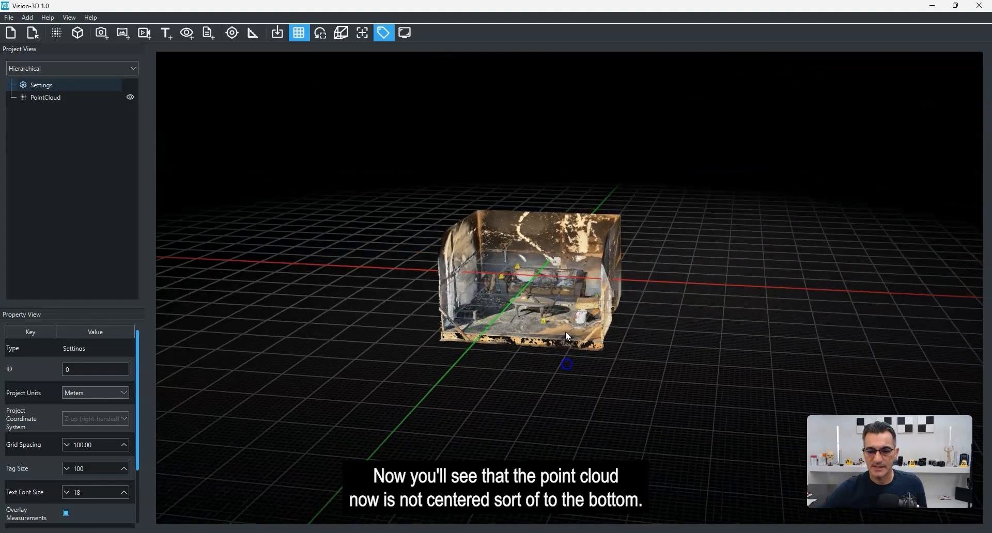
{"action": "scroll", "coordinate": [537, 330], "scroll_direction": "up", "scroll_amount": 3}
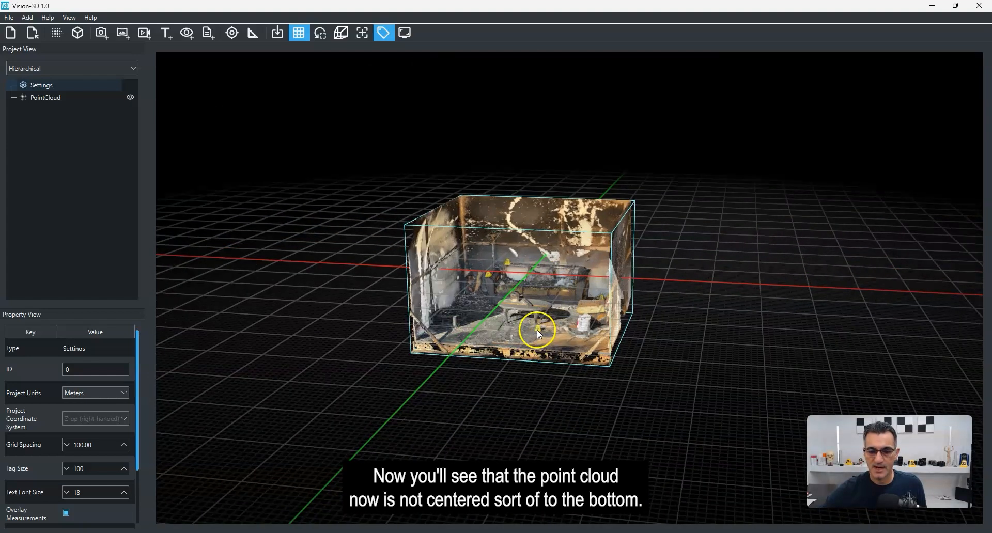
{"action": "left_click", "coordinate": [537, 328]}
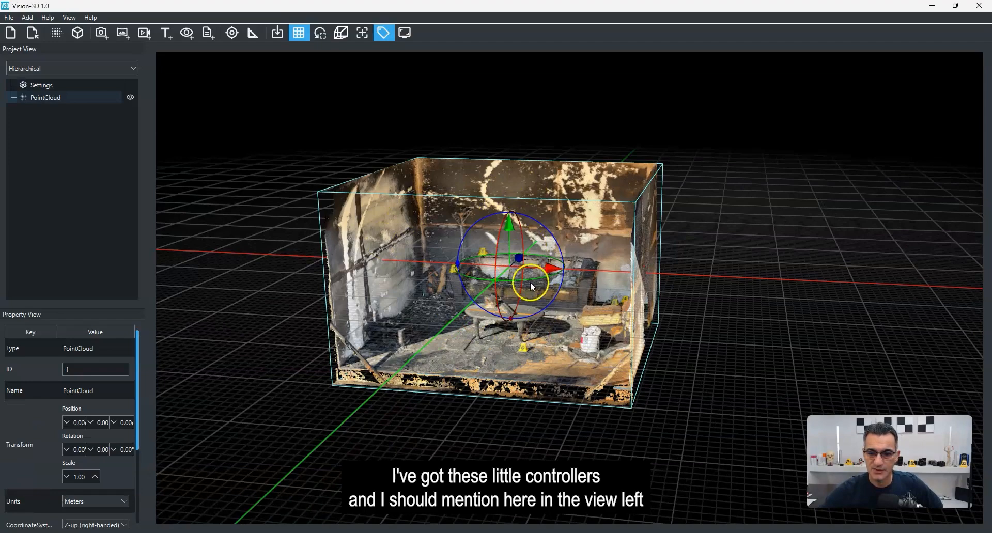
{"action": "left_click", "coordinate": [680, 329]}
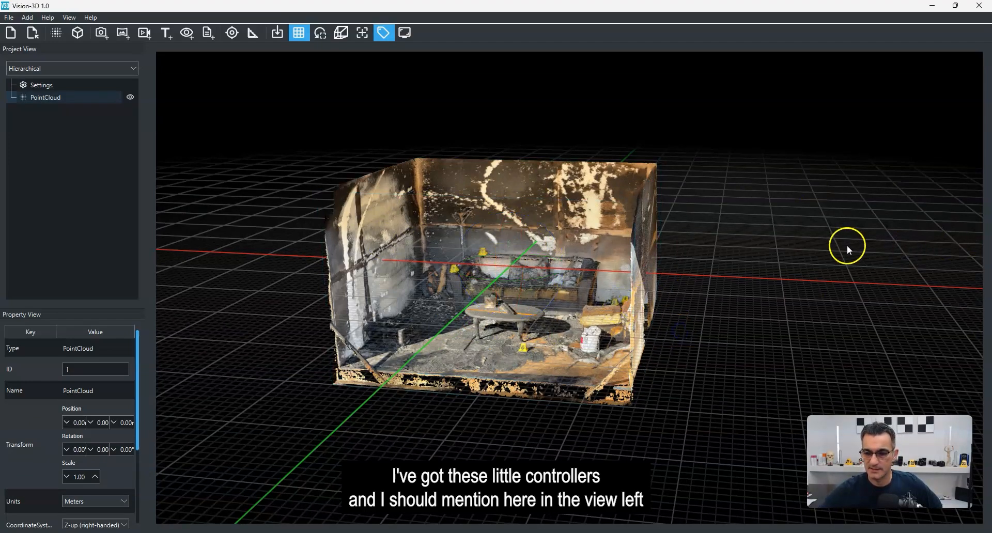
{"action": "left_click_drag", "start_coordinate": [726, 286], "coordinate": [662, 302]}
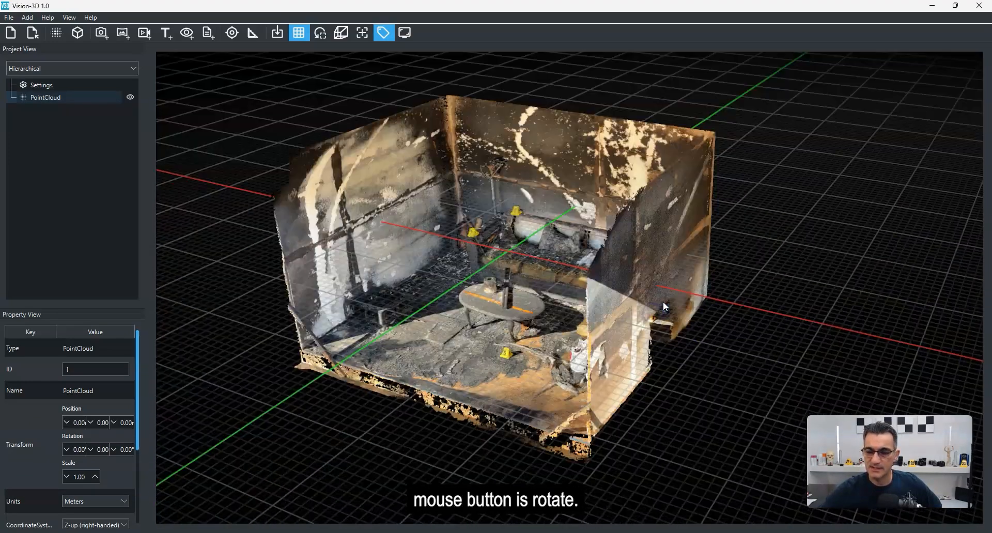
Step: Select the point cloud and raise it with its vertical move handle toward the grid's zero level
{"action": "scroll", "coordinate": [662, 302], "scroll_direction": "down", "scroll_amount": 2}
{"action": "scroll", "coordinate": [662, 302], "scroll_direction": "up", "scroll_amount": 2}
{"action": "right_click_drag", "start_coordinate": [772, 309], "coordinate": [712, 305]}
{"action": "left_click_drag", "start_coordinate": [578, 351], "coordinate": [660, 342]}
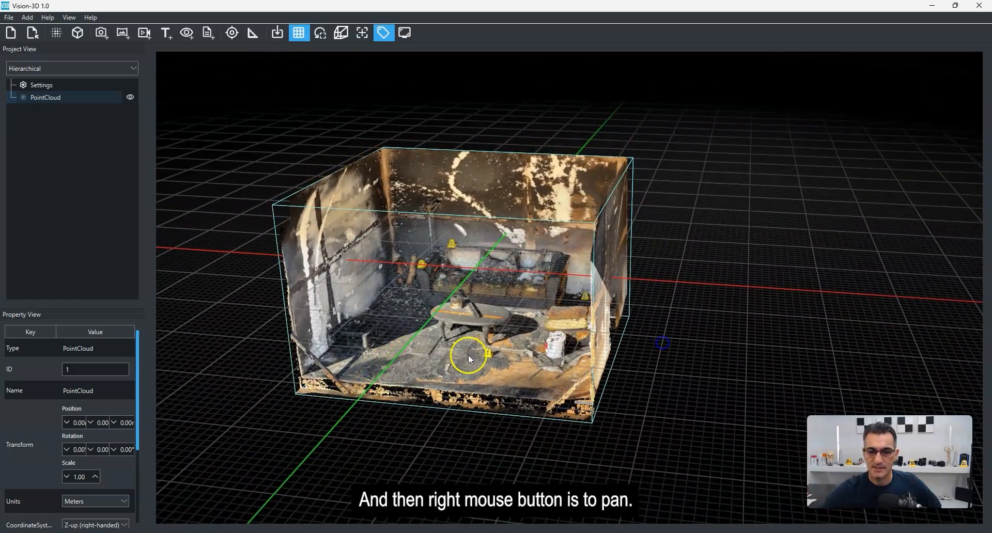
{"action": "right_click_drag", "start_coordinate": [468, 353], "coordinate": [562, 346]}
{"action": "left_click", "coordinate": [575, 280]}
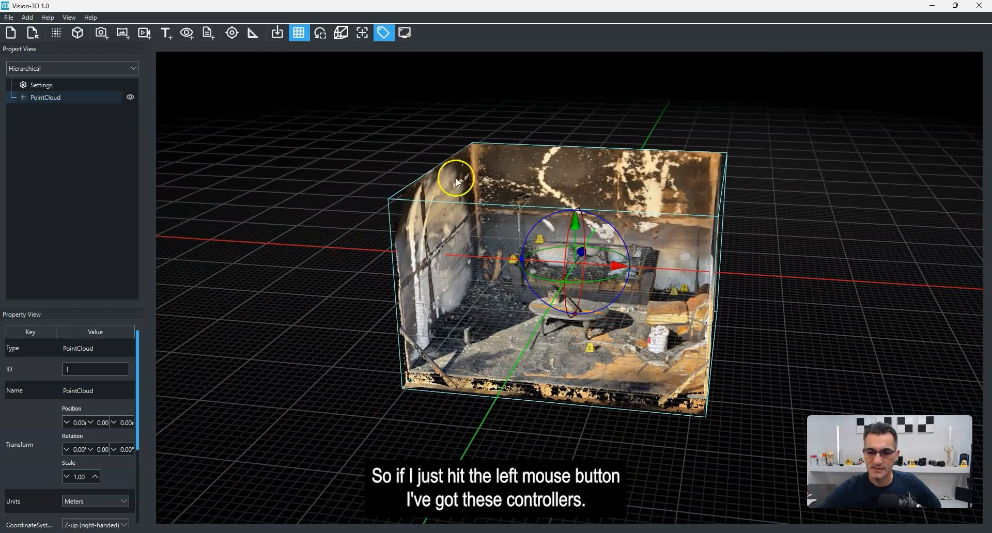
{"action": "left_click_drag", "start_coordinate": [581, 227], "coordinate": [560, 54]}
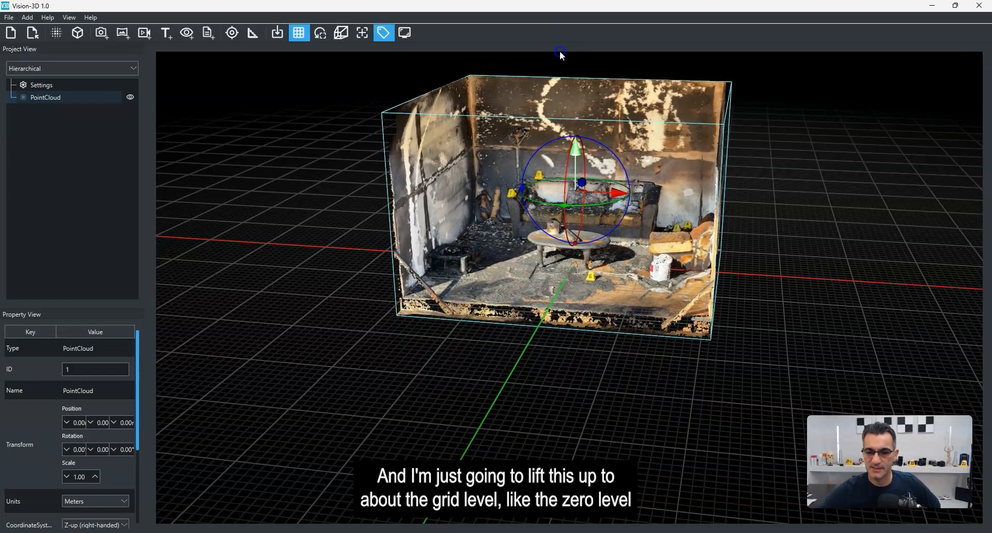
Step: Fine-tune the point cloud's height so its floor sits on the grid, about 1.11 m up
{"action": "left_click", "coordinate": [546, 317]}
{"action": "left_click_drag", "start_coordinate": [608, 364], "coordinate": [523, 311]}
{"action": "left_click_drag", "start_coordinate": [548, 343], "coordinate": [575, 390]}
{"action": "left_click", "coordinate": [575, 387]}
{"action": "left_click", "coordinate": [517, 273]}
{"action": "left_click", "coordinate": [553, 325]}
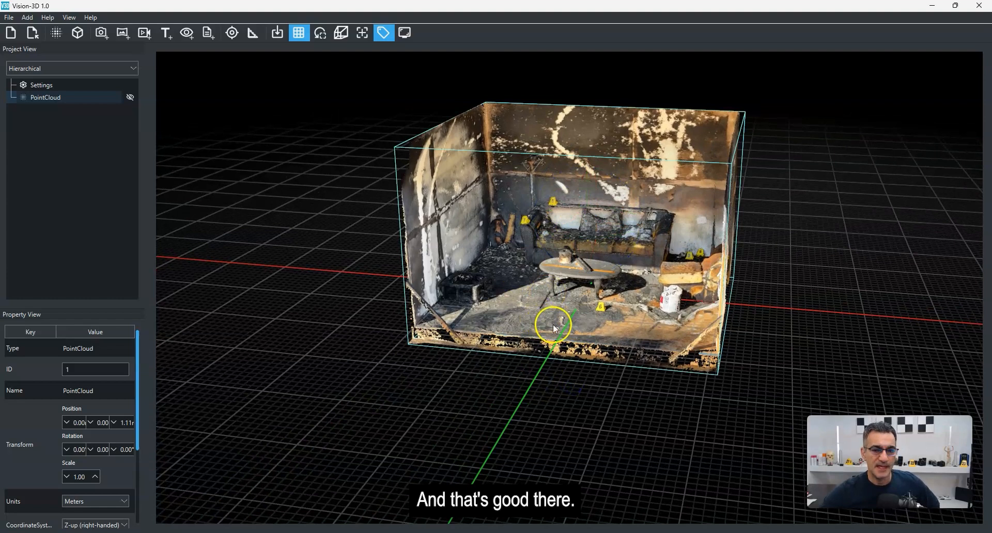
{"action": "left_click_drag", "start_coordinate": [578, 401], "coordinate": [568, 419]}
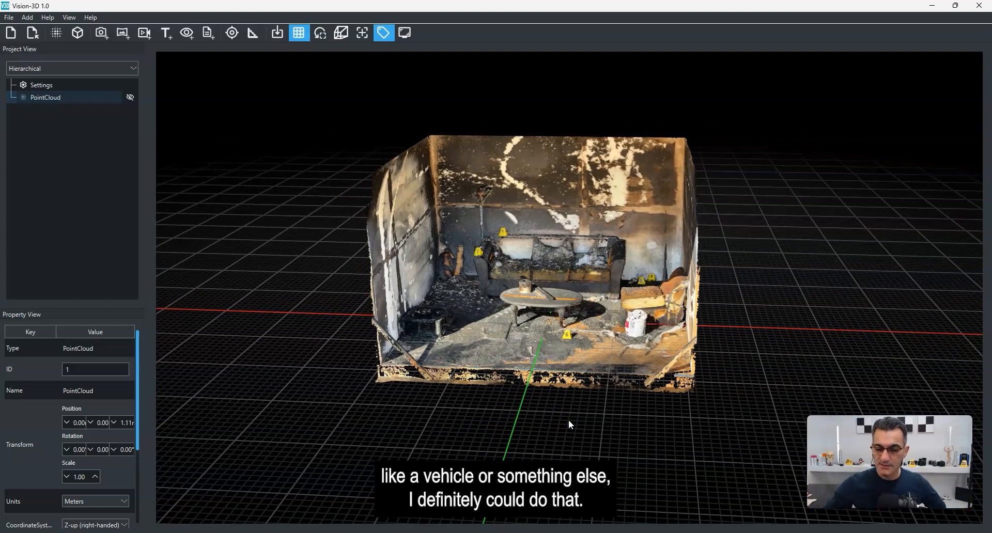
Step: Add an image tag on the floor near the left wall using Burn Cell Image.jpg from the Reference folder
{"action": "left_click", "coordinate": [596, 418]}
{"action": "scroll", "coordinate": [586, 432], "scroll_direction": "up", "scroll_amount": 3}
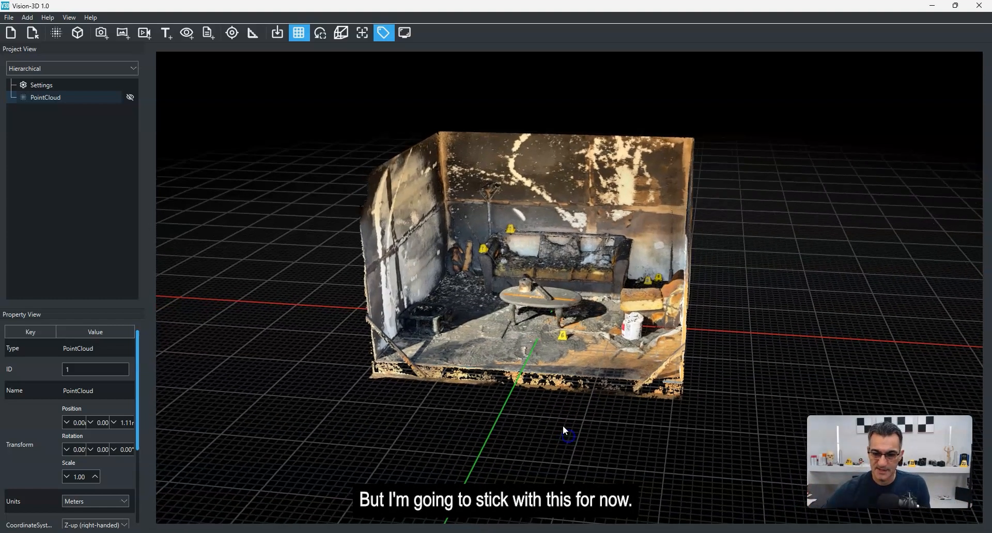
{"action": "left_click", "coordinate": [564, 395]}
{"action": "right_click_drag", "start_coordinate": [534, 457], "coordinate": [544, 458]}
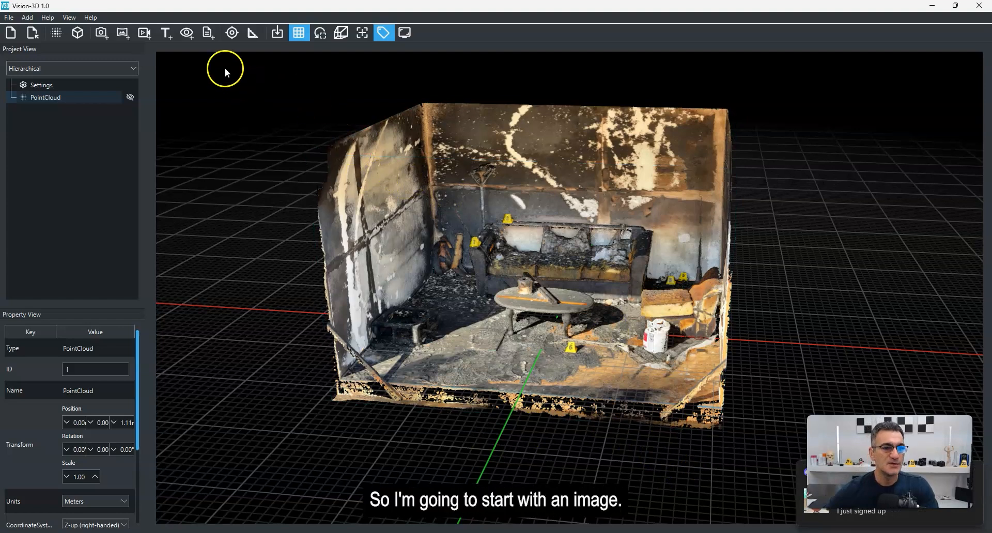
{"action": "left_click", "coordinate": [101, 35]}
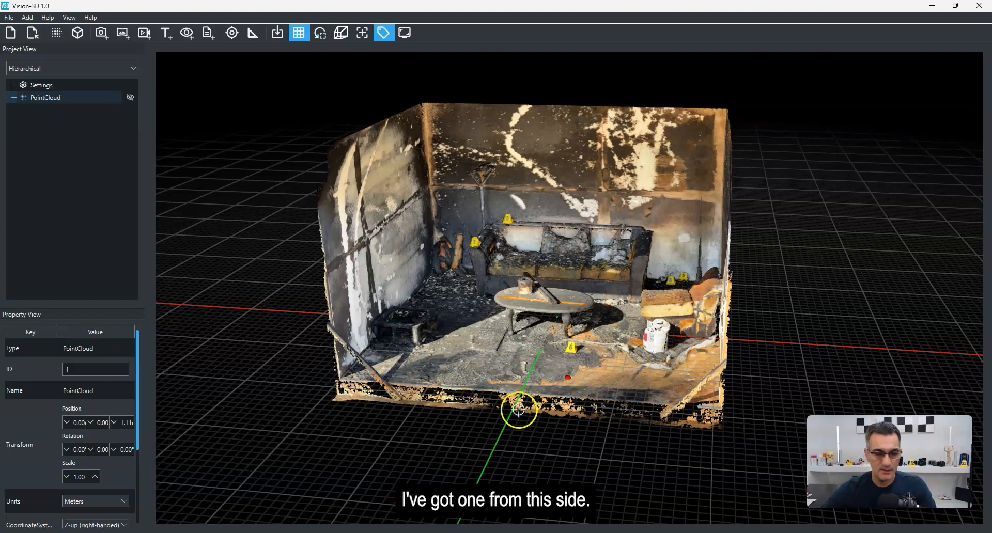
{"action": "left_click", "coordinate": [399, 370]}
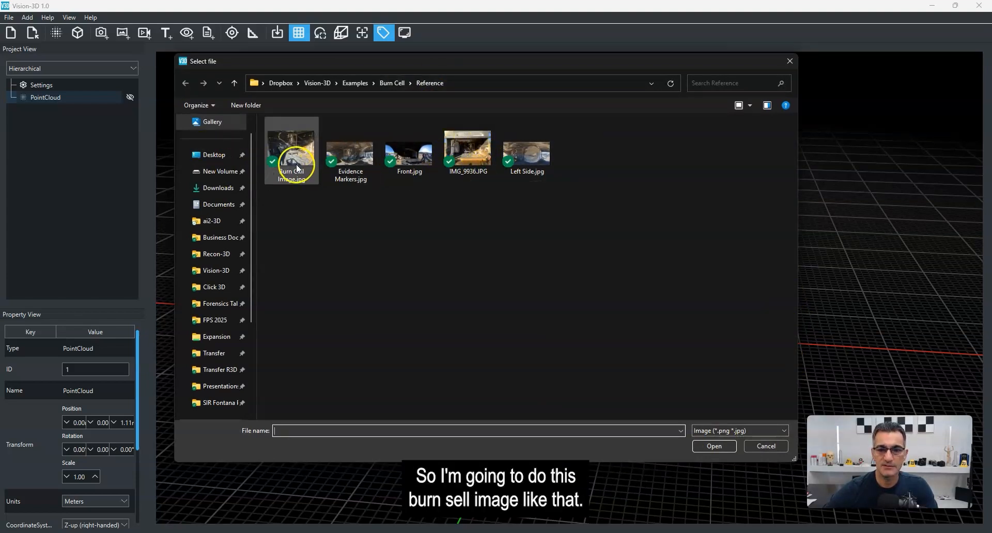
{"action": "double_click", "coordinate": [299, 148]}
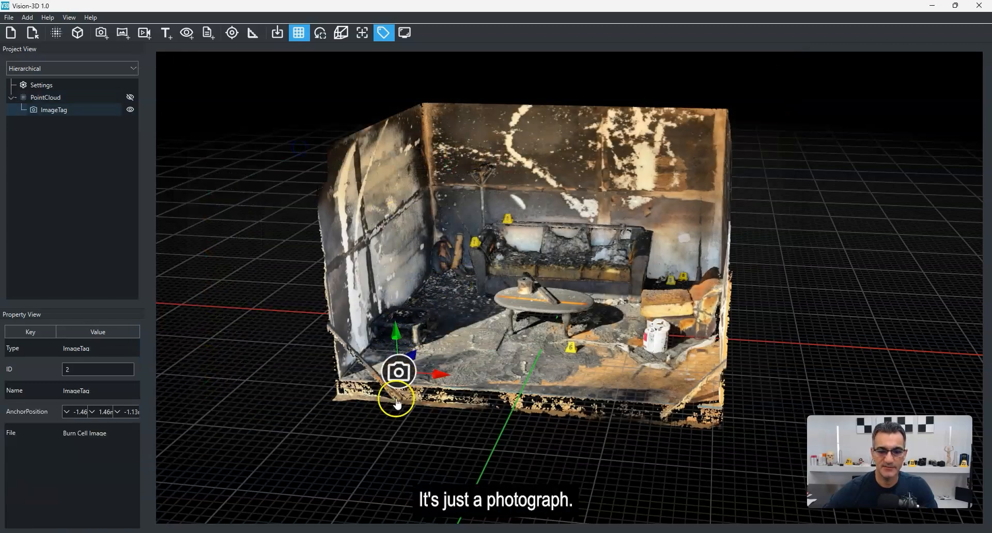
Step: Lift the image tag above the floor with its vertical handle
{"action": "left_click_drag", "start_coordinate": [382, 415], "coordinate": [382, 289]}
{"action": "left_click_drag", "start_coordinate": [404, 387], "coordinate": [375, 222]}
{"action": "left_click_drag", "start_coordinate": [358, 405], "coordinate": [361, 444]}
{"action": "left_click_drag", "start_coordinate": [416, 467], "coordinate": [544, 460]}
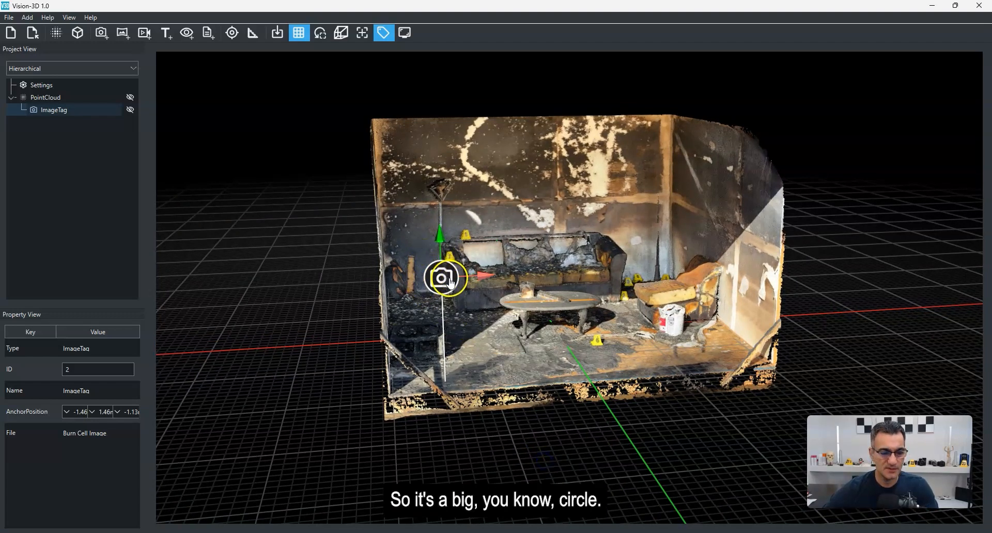
{"action": "left_click", "coordinate": [284, 283]}
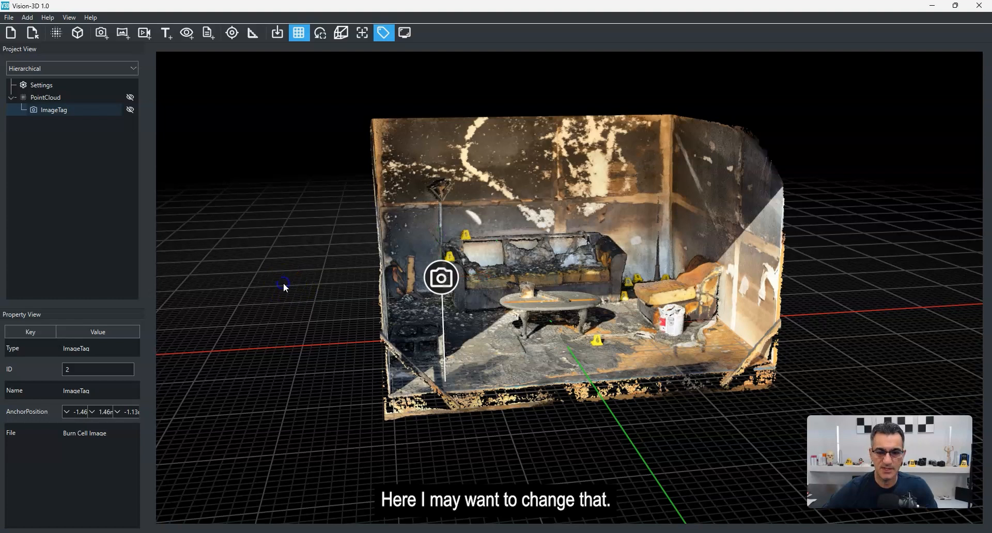
Step: Open the project settings and set the tag size to 50
{"action": "left_click", "coordinate": [47, 85]}
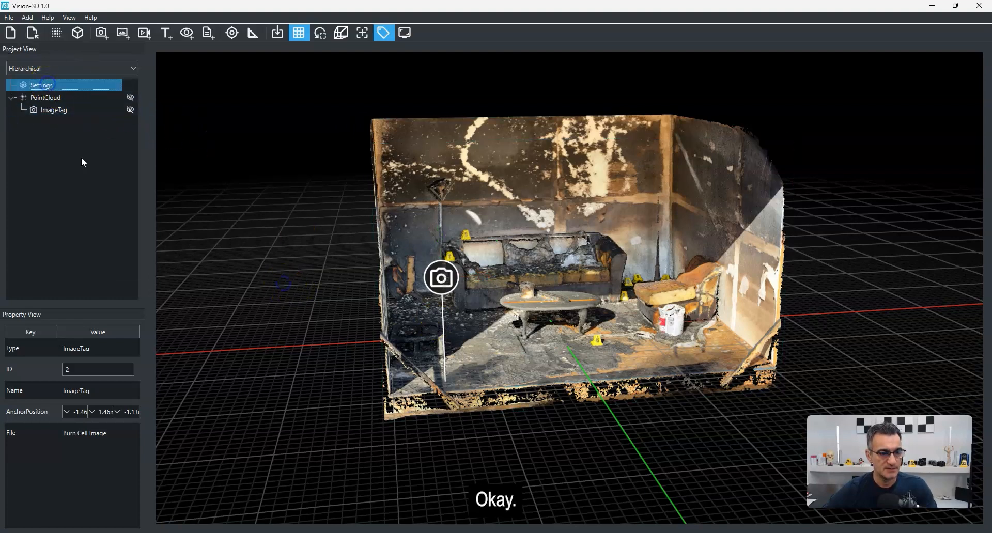
{"action": "left_click", "coordinate": [296, 266]}
{"action": "left_click", "coordinate": [46, 146]}
{"action": "left_click", "coordinate": [38, 98]}
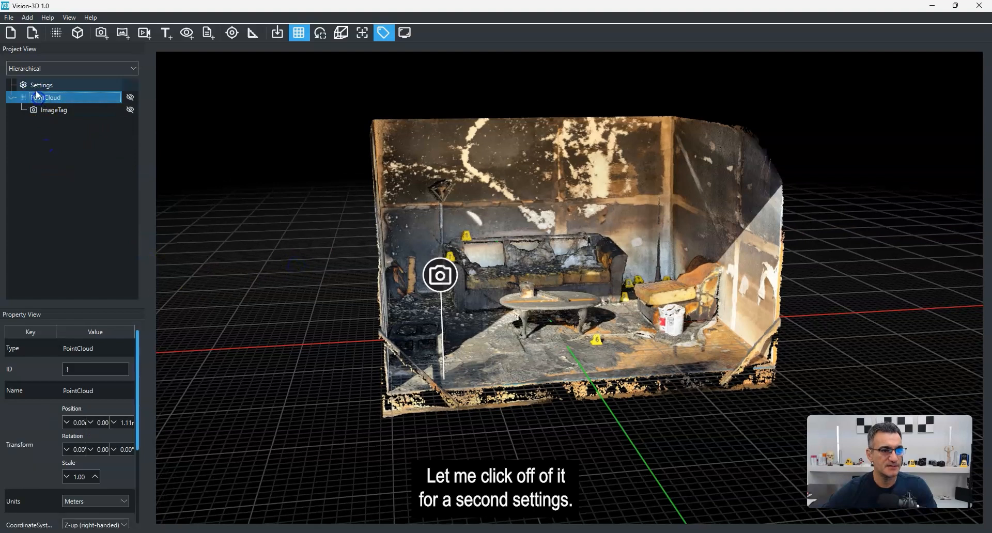
{"action": "left_click", "coordinate": [34, 85]}
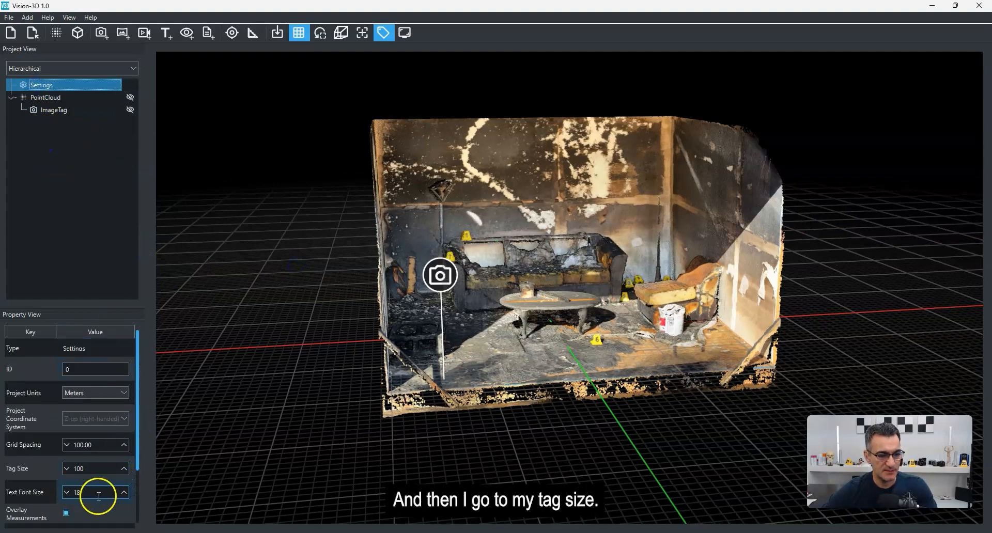
{"action": "left_click_drag", "start_coordinate": [137, 408], "coordinate": [140, 478]}
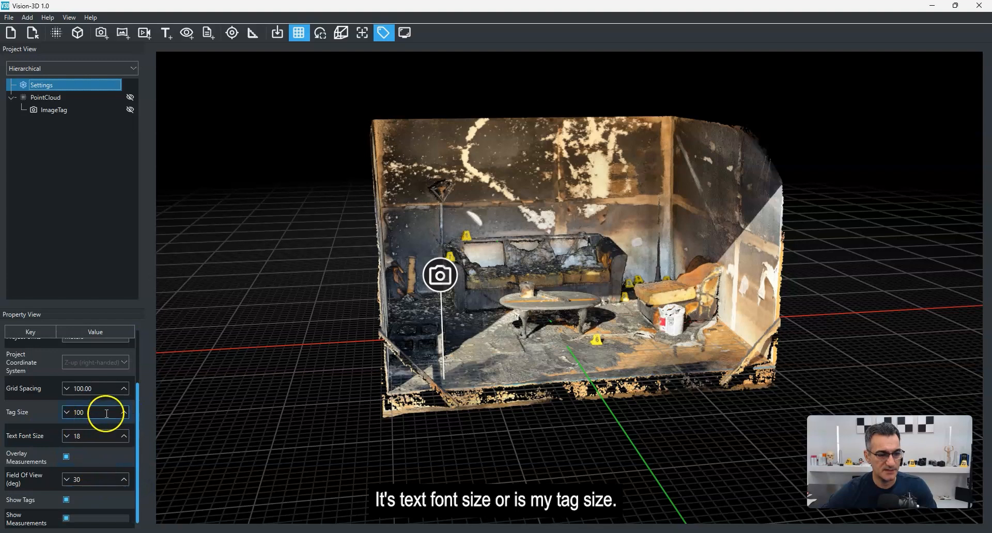
{"action": "left_click_drag", "start_coordinate": [98, 412], "coordinate": [74, 410]}
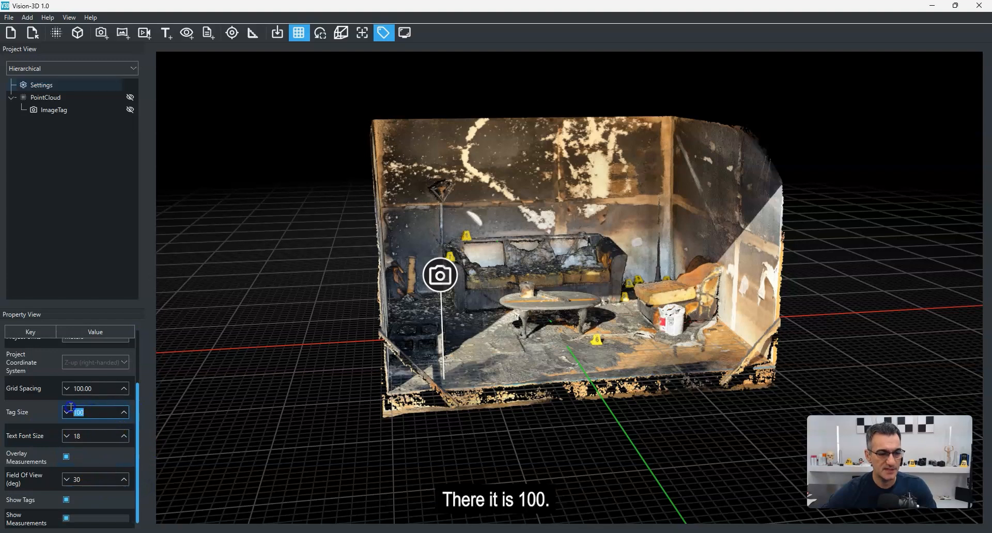
{"action": "type", "text": "50"}
{"action": "key", "text": "Return"}
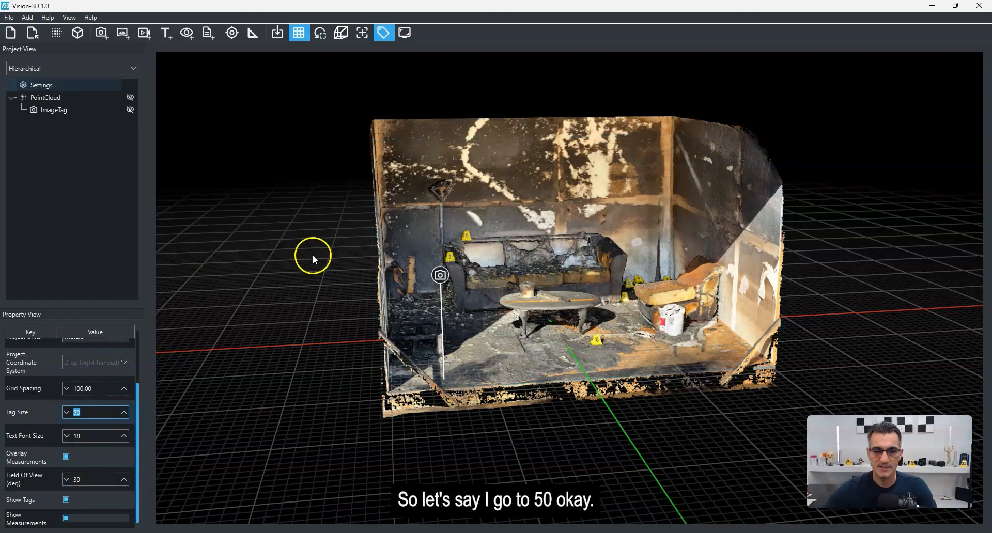
{"action": "mouse_move", "coordinate": [544, 434]}
{"action": "left_mouse_down"}
{"action": "mouse_move", "coordinate": [557, 437]}
{"action": "mouse_move", "coordinate": [519, 436]}
{"action": "mouse_move", "coordinate": [524, 443]}
{"action": "left_mouse_up"}
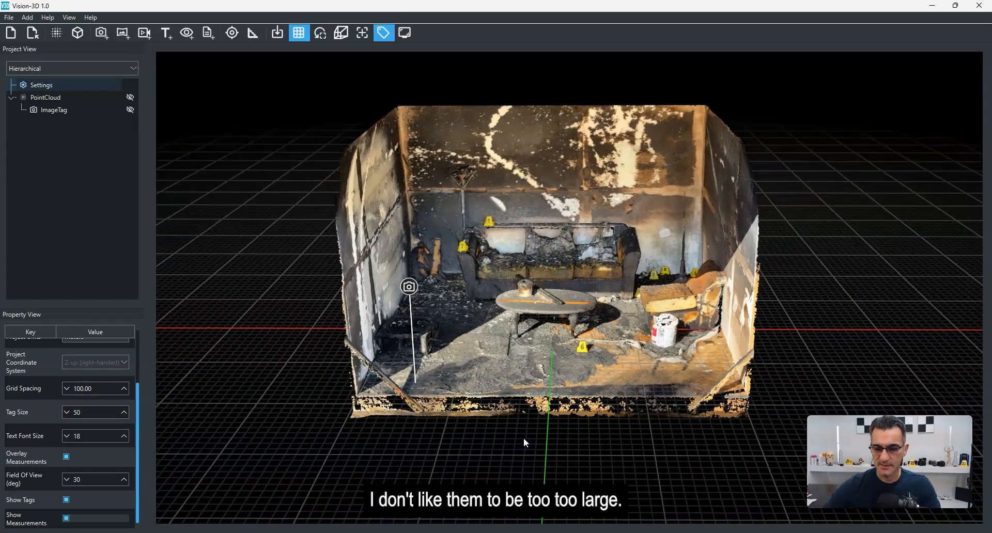
{"action": "left_click", "coordinate": [400, 290]}
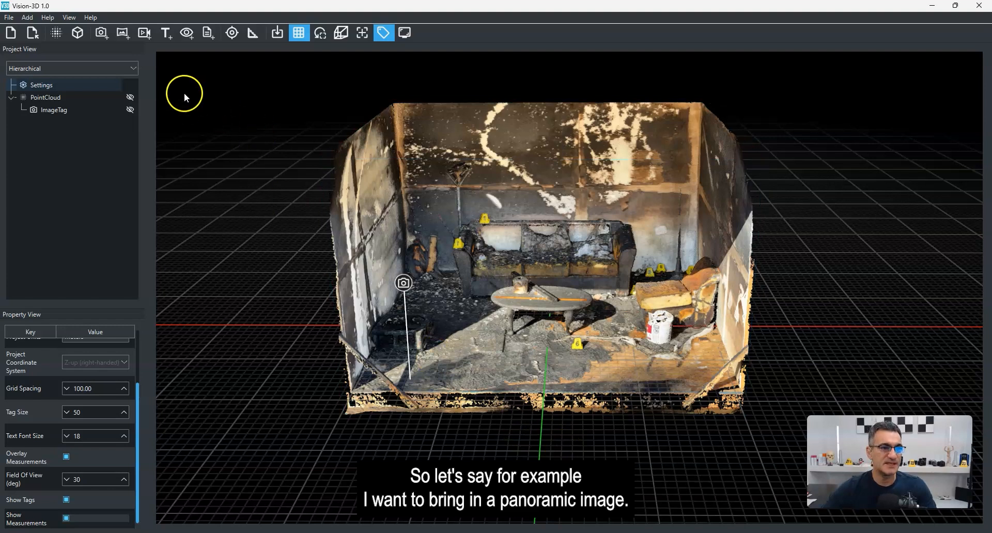
{"action": "left_click", "coordinate": [126, 37]}
{"action": "left_click_drag", "start_coordinate": [538, 336], "coordinate": [582, 376]}
{"action": "left_click", "coordinate": [715, 436]}
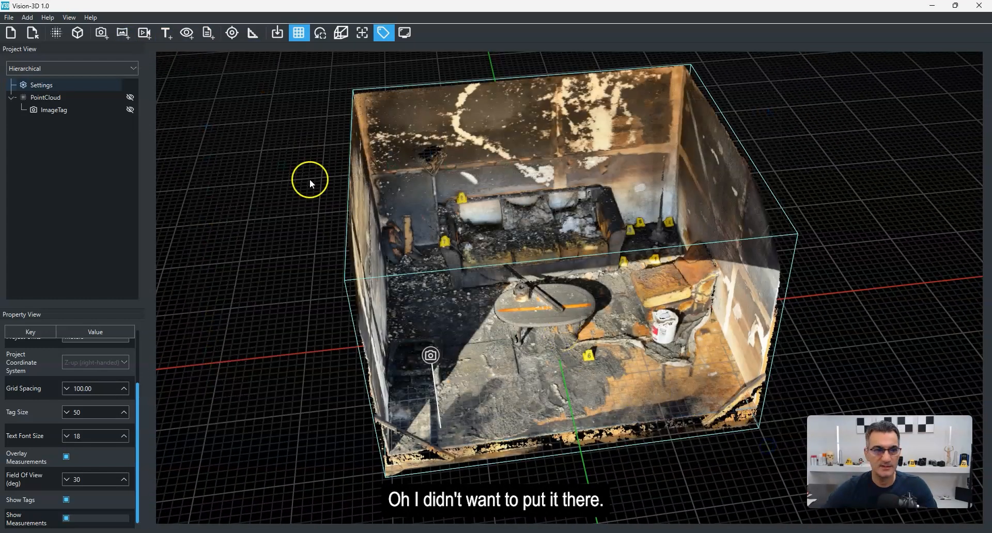
Step: Add a 360 image tag near the evidence cones right of the table using Evidence Markers.jpg
{"action": "left_click", "coordinate": [122, 32]}
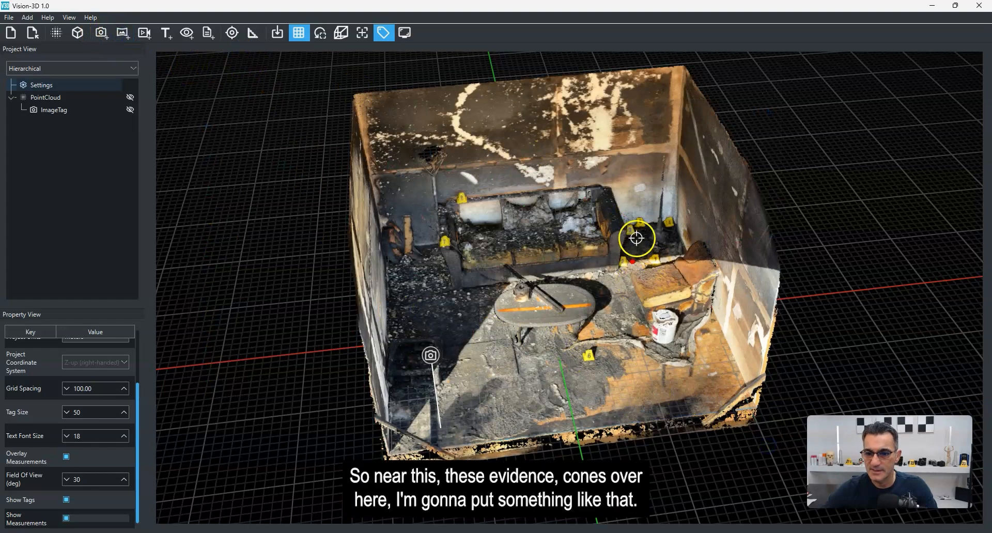
{"action": "left_click", "coordinate": [614, 287]}
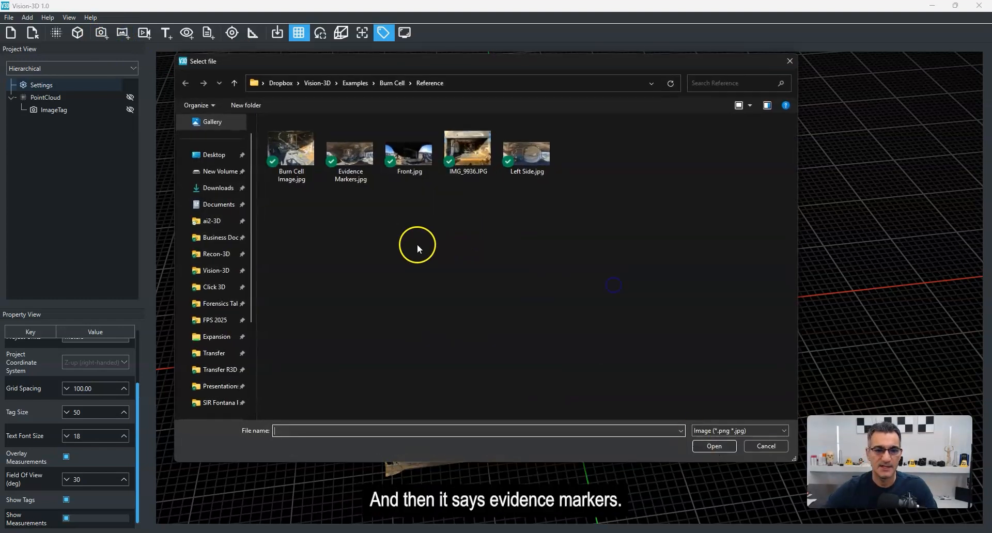
{"action": "double_click", "coordinate": [342, 150]}
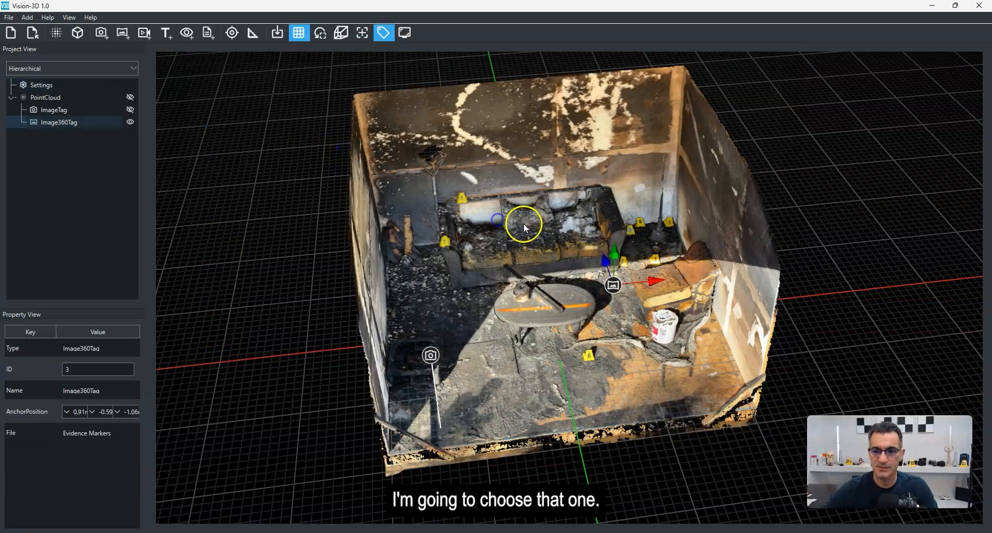
Step: Lift the 360 image tag to about sofa-back height with its vertical handle
{"action": "left_click_drag", "start_coordinate": [616, 337], "coordinate": [598, 299]}
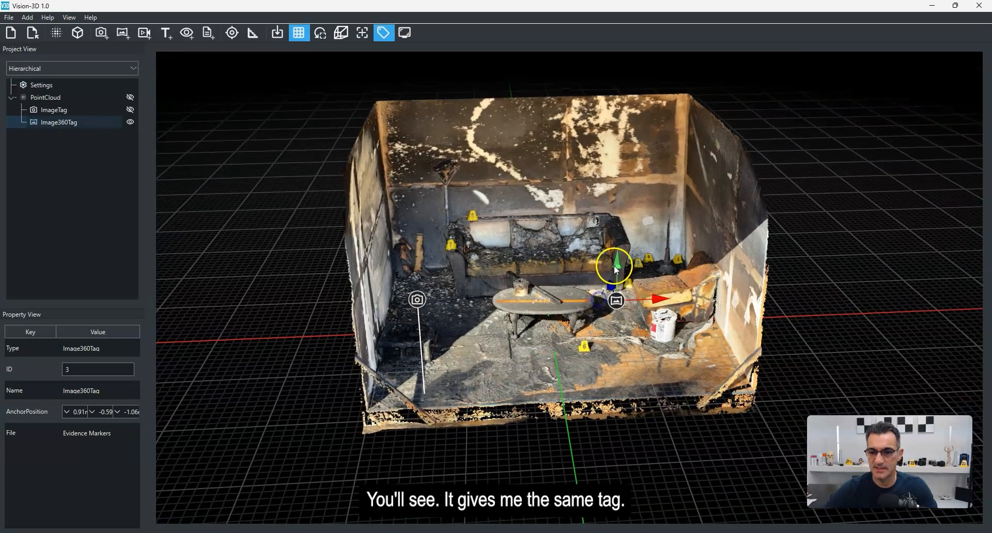
{"action": "left_click_drag", "start_coordinate": [617, 259], "coordinate": [606, 48]}
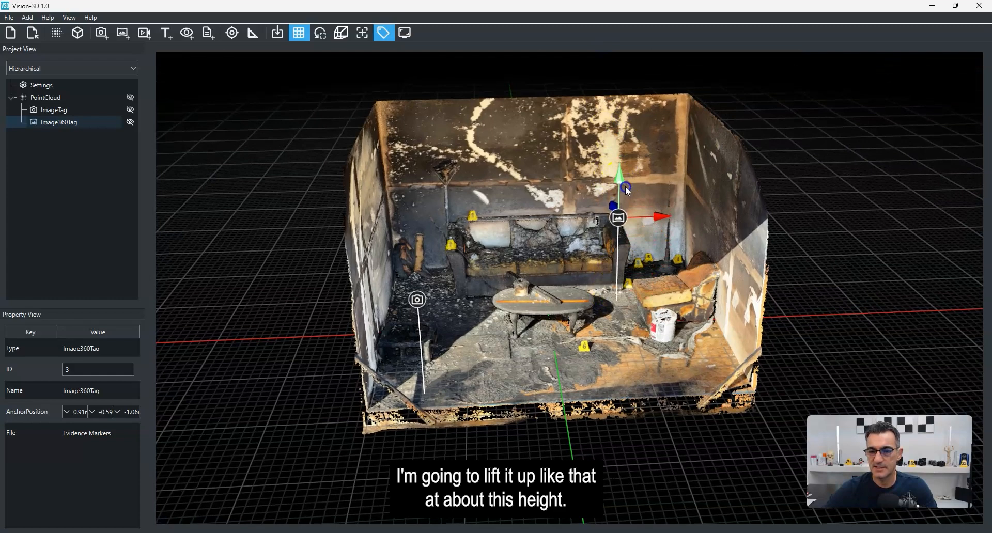
{"action": "left_click_drag", "start_coordinate": [737, 402], "coordinate": [669, 336]}
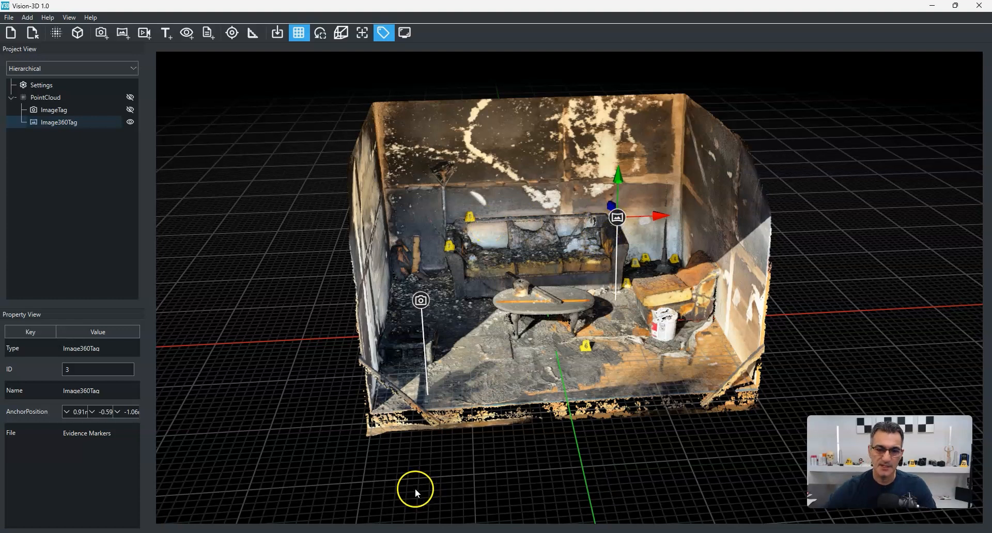
Step: Open the photo tag's image viewer, zoom into the photo, try the rotate controls, and close it
{"action": "double_click", "coordinate": [421, 303]}
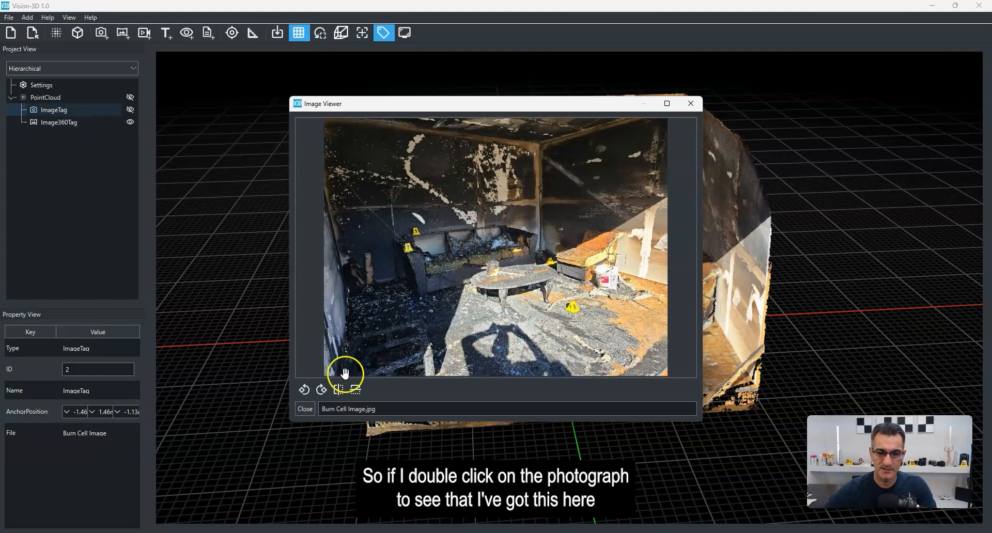
{"action": "double_click", "coordinate": [493, 284]}
{"action": "scroll", "coordinate": [491, 274], "scroll_direction": "down", "scroll_amount": 2}
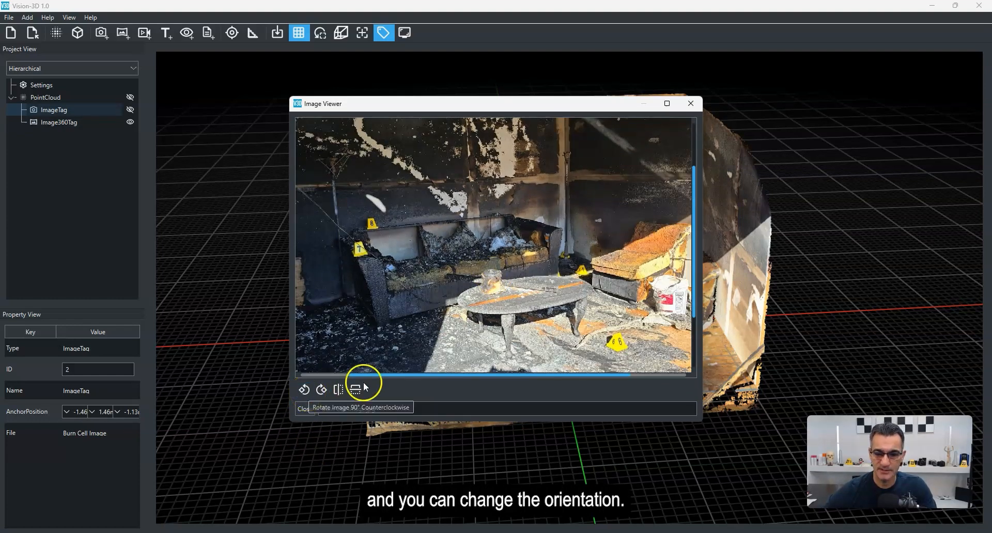
{"action": "left_click", "coordinate": [304, 390]}
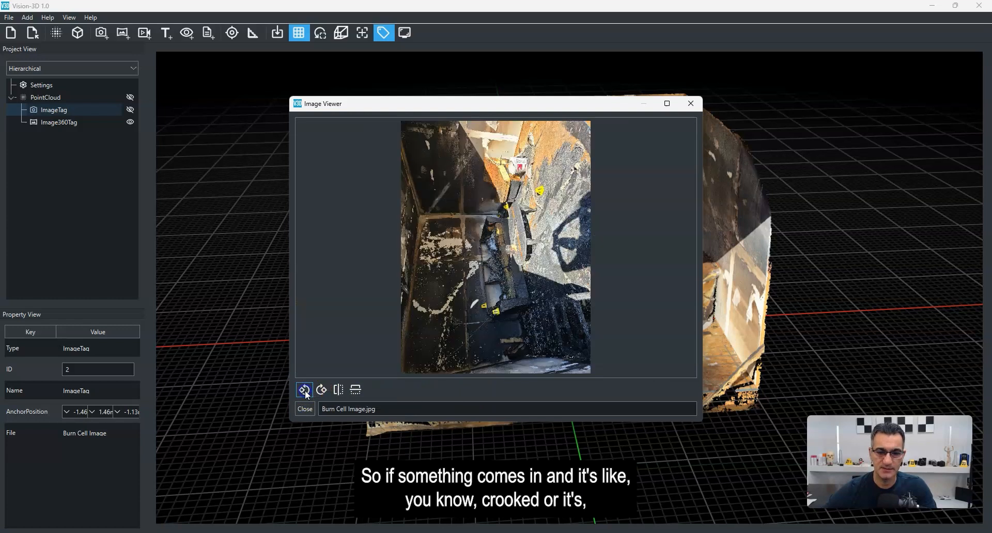
{"action": "left_click", "coordinate": [322, 391]}
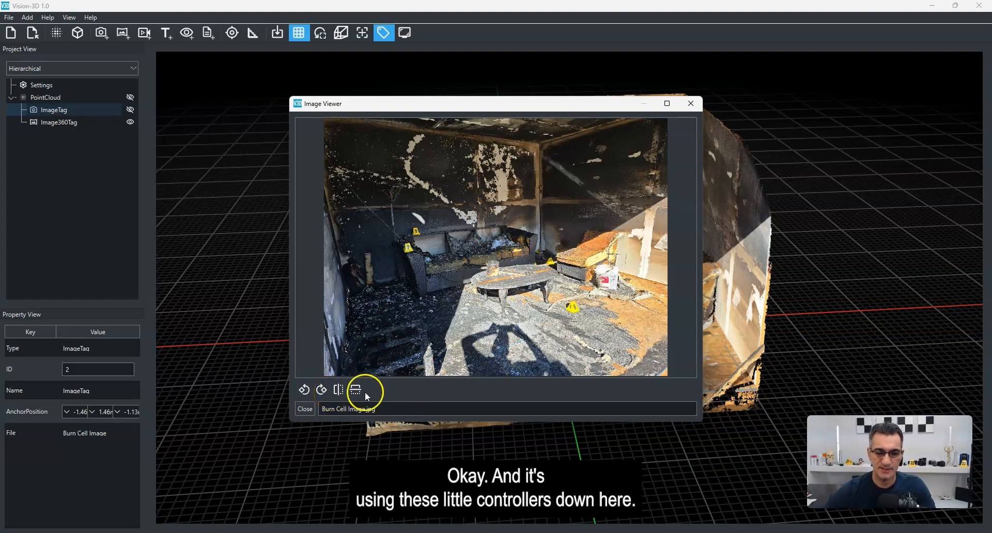
{"action": "left_click", "coordinate": [692, 103]}
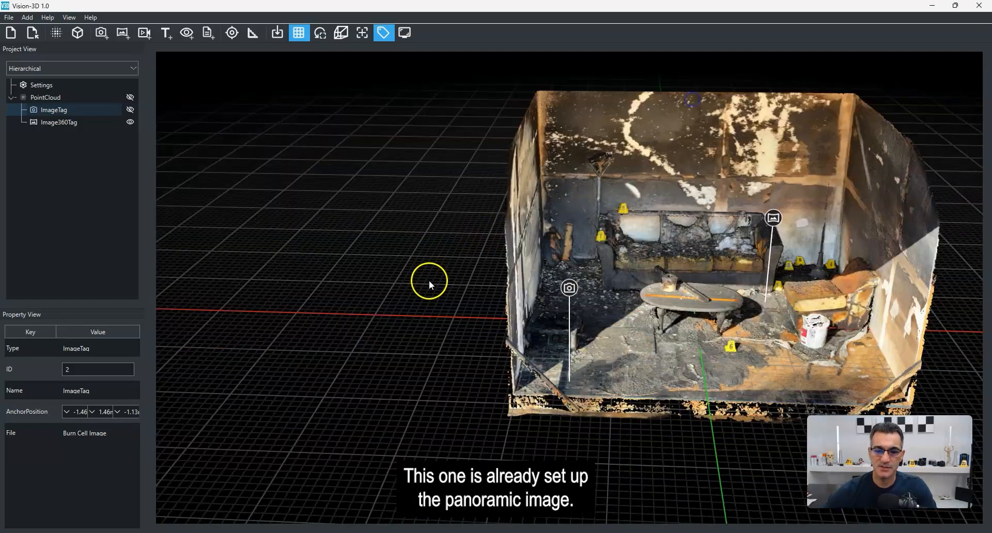
Step: Open the 360 image tag's panorama and look around inside it
{"action": "left_click_drag", "start_coordinate": [658, 268], "coordinate": [559, 280]}
{"action": "scroll", "coordinate": [662, 218], "scroll_direction": "up", "scroll_amount": 3}
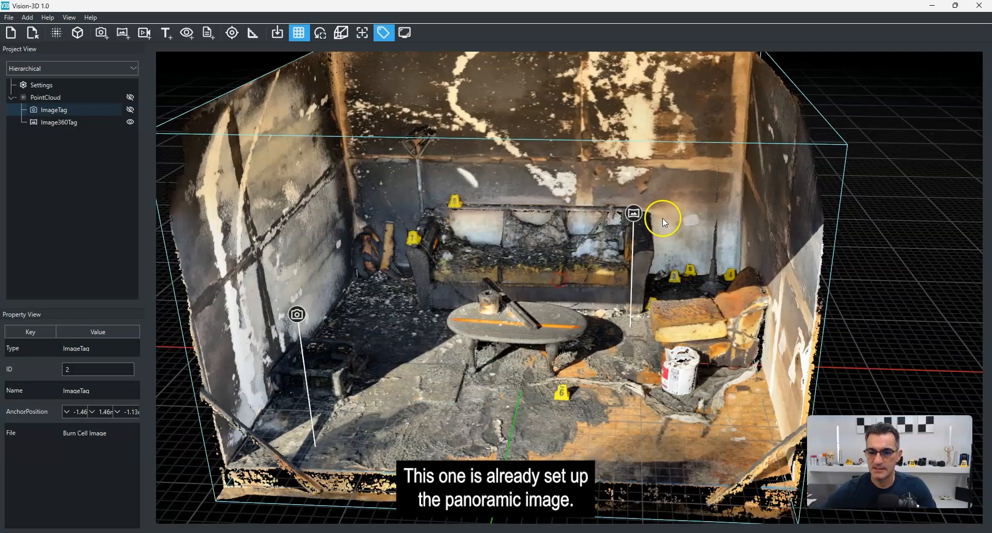
{"action": "left_click", "coordinate": [635, 214]}
{"action": "left_click", "coordinate": [635, 214]}
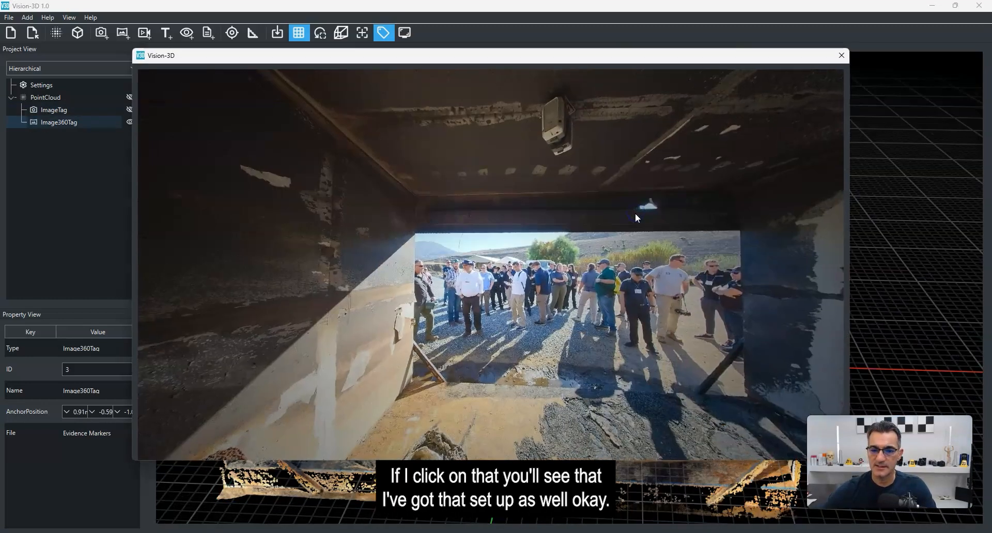
{"action": "left_click_drag", "start_coordinate": [515, 346], "coordinate": [649, 352]}
{"action": "scroll", "coordinate": [563, 356], "scroll_direction": "up", "scroll_amount": 4}
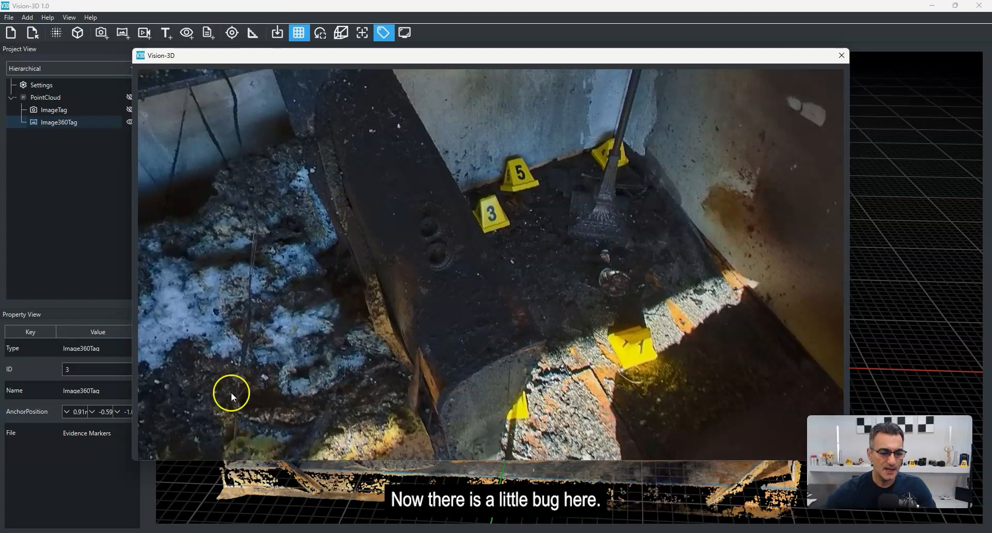
Step: Move the panorama viewer window up and close it
{"action": "left_click", "coordinate": [757, 53]}
{"action": "left_click_drag", "start_coordinate": [759, 52], "coordinate": [758, 11]}
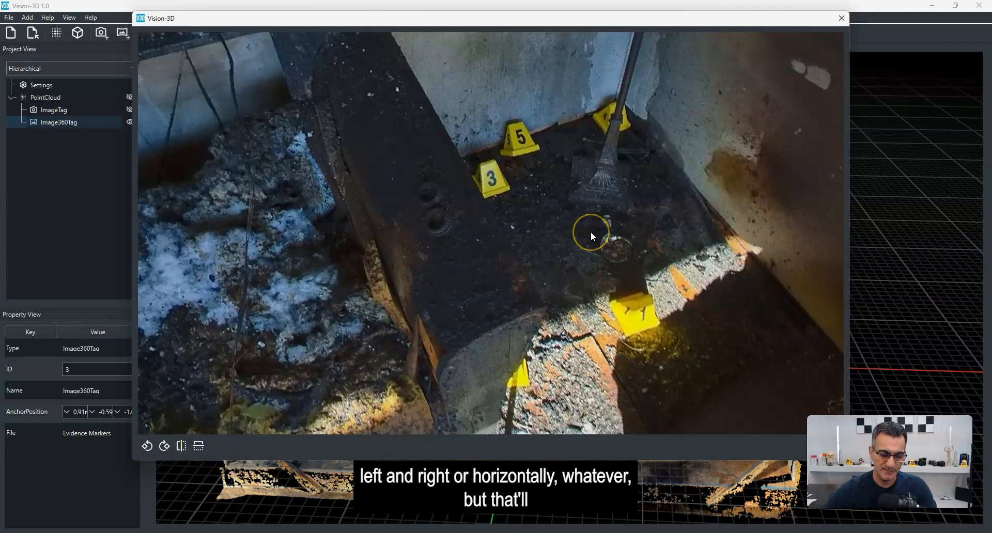
{"action": "left_click", "coordinate": [842, 19]}
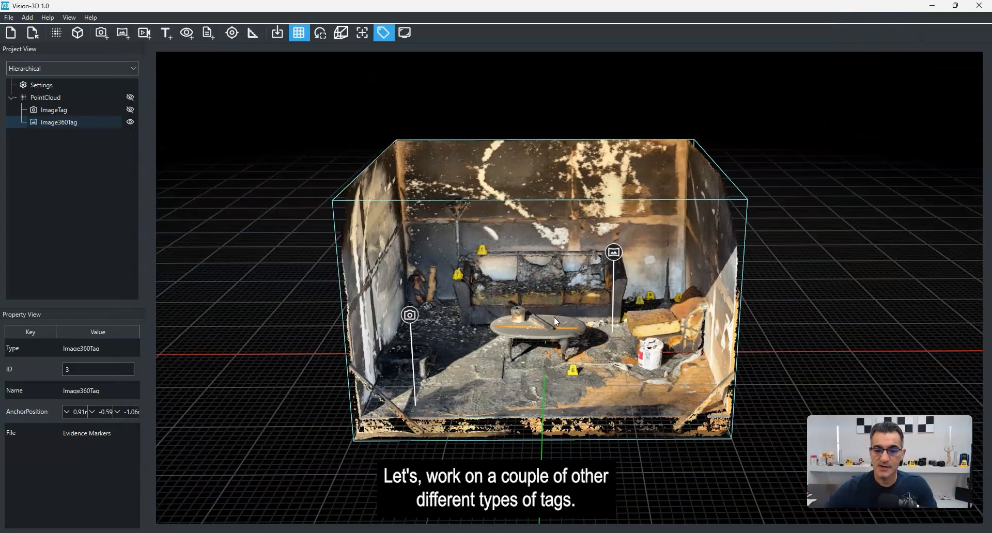
Step: Add a video tag on the floor at the front of the room using Flashover.MOV
{"action": "left_click", "coordinate": [216, 229]}
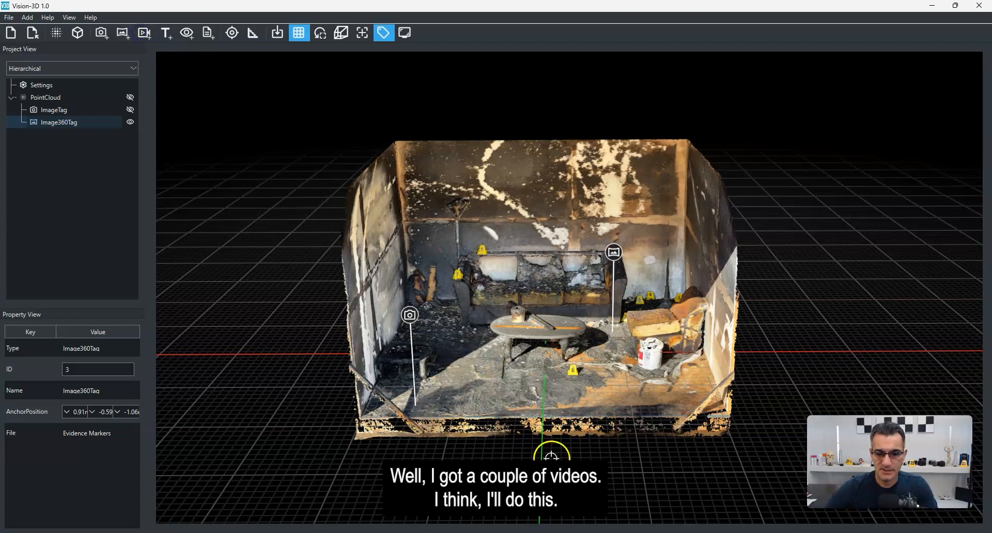
{"action": "left_click", "coordinate": [543, 409]}
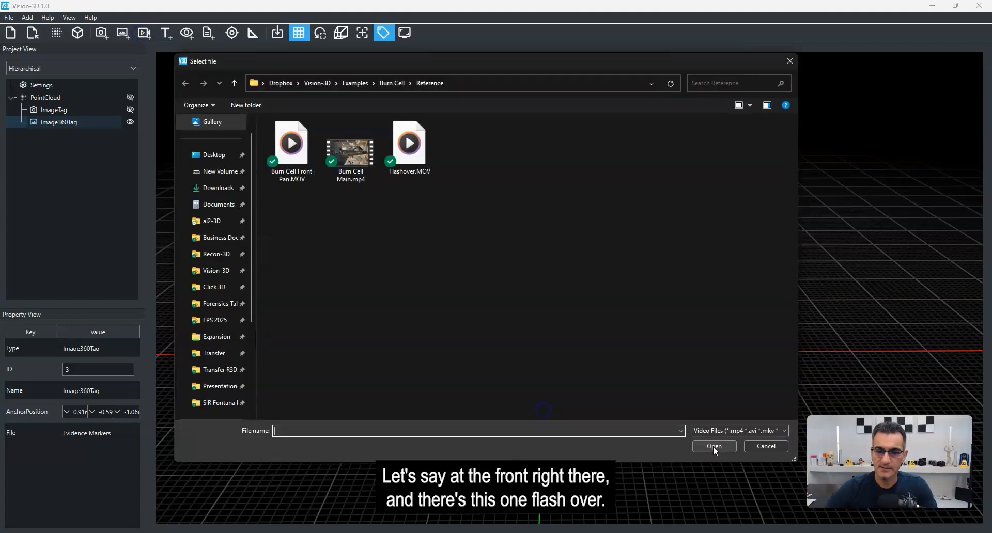
{"action": "left_click", "coordinate": [421, 156]}
{"action": "double_click", "coordinate": [421, 156]}
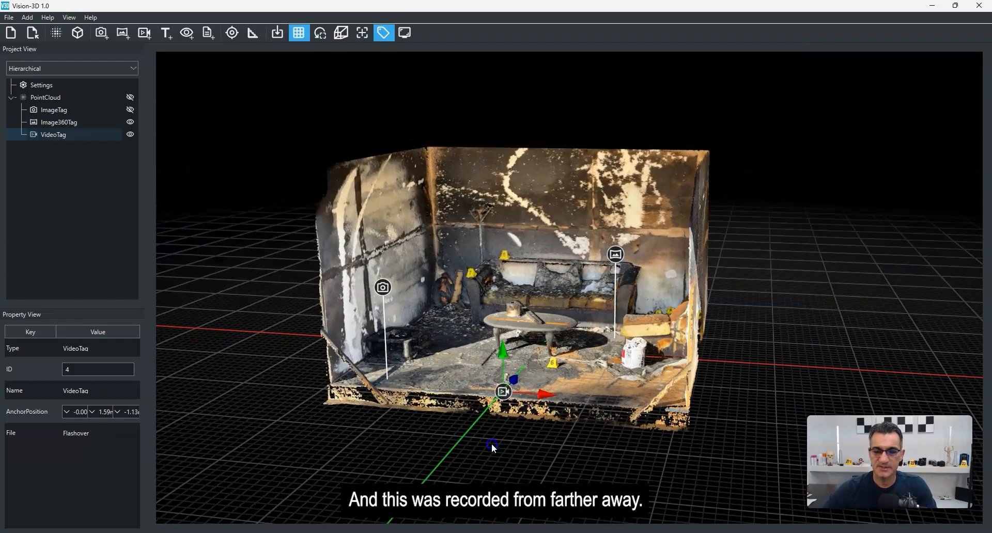
Step: Raise the video tag to about coffee-table height with its vertical handle
{"action": "right_click_drag", "start_coordinate": [491, 444], "coordinate": [487, 444]}
{"action": "left_click_drag", "start_coordinate": [491, 349], "coordinate": [488, 141]}
{"action": "left_click_drag", "start_coordinate": [430, 460], "coordinate": [487, 488]}
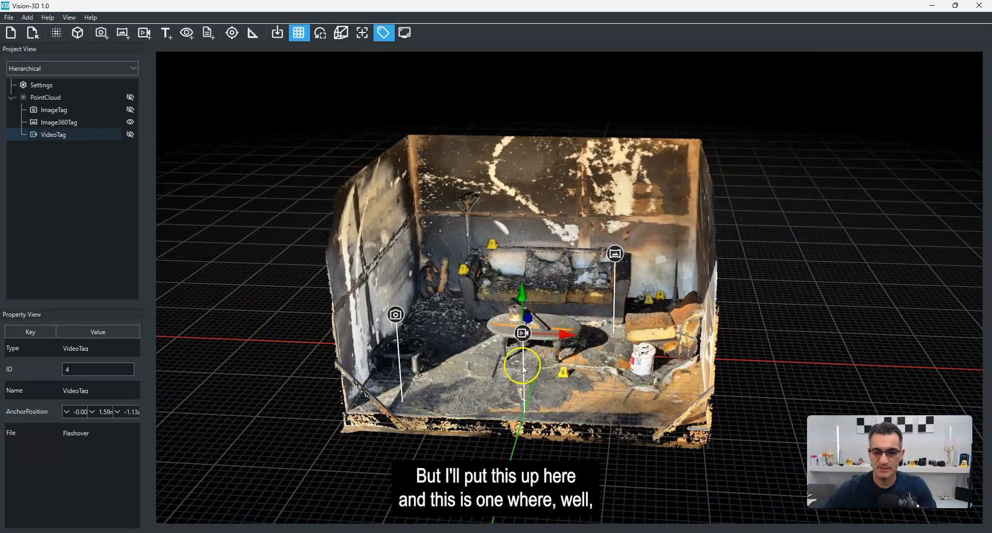
Step: Play the video tag's video and close the media player
{"action": "left_click", "coordinate": [525, 336]}
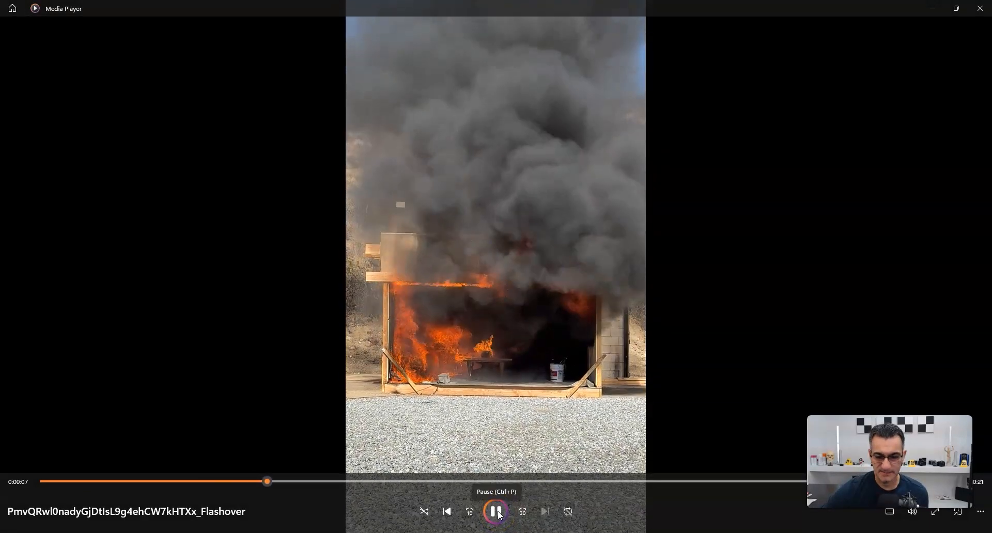
{"action": "left_click", "coordinate": [980, 9]}
{"action": "middle_click_drag", "start_coordinate": [552, 259], "coordinate": [527, 282]}
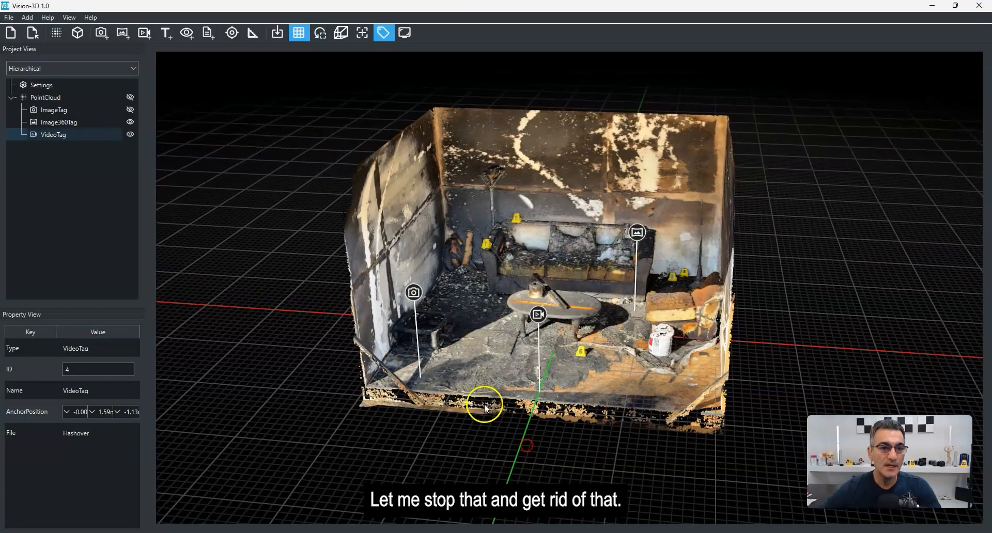
Step: Add a text tag at the top of the back wall reading "IAFSM Conference in Nov 2024 San Diego" and save it
{"action": "left_click", "coordinate": [168, 33]}
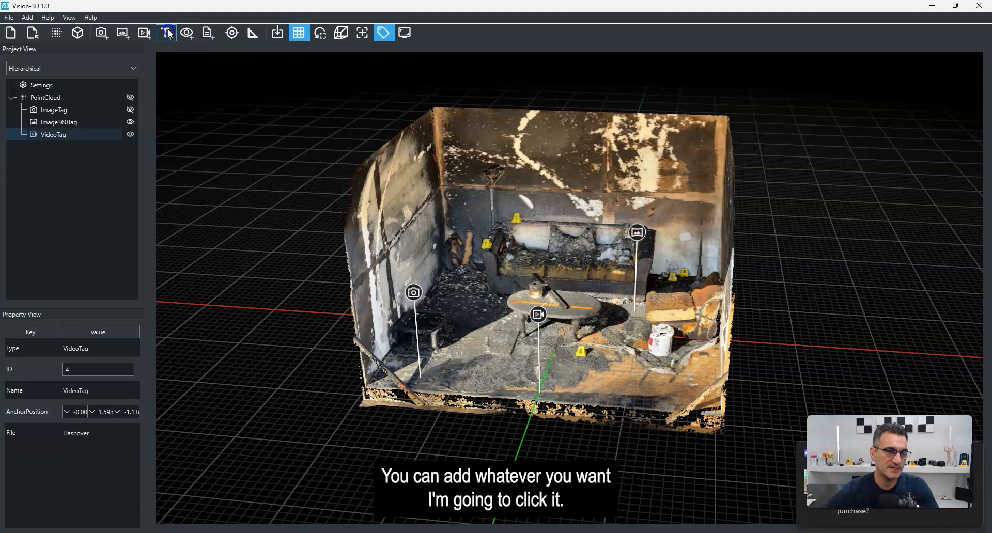
{"action": "left_click", "coordinate": [571, 117]}
{"action": "left_click", "coordinate": [472, 242]}
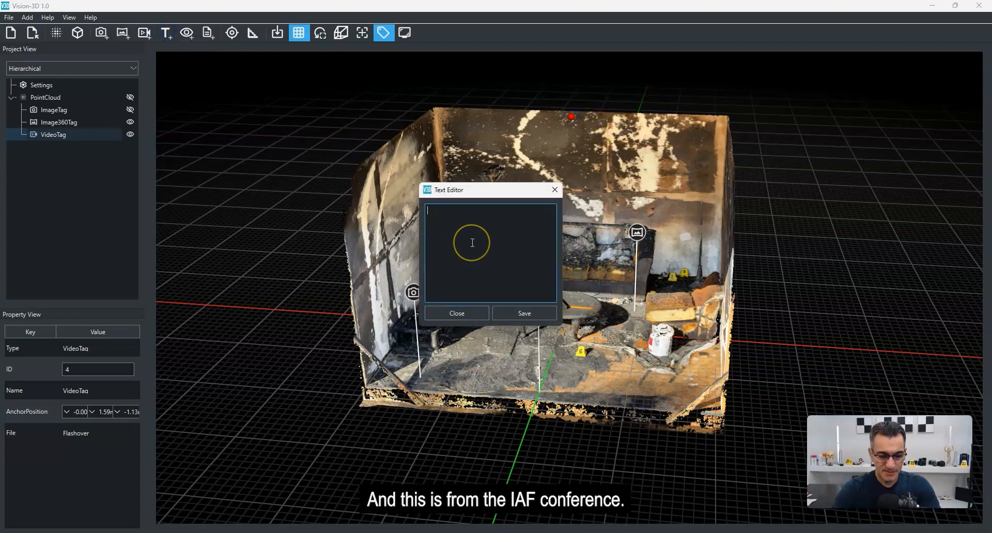
{"action": "type", "text": "IAFSM Conference in"}
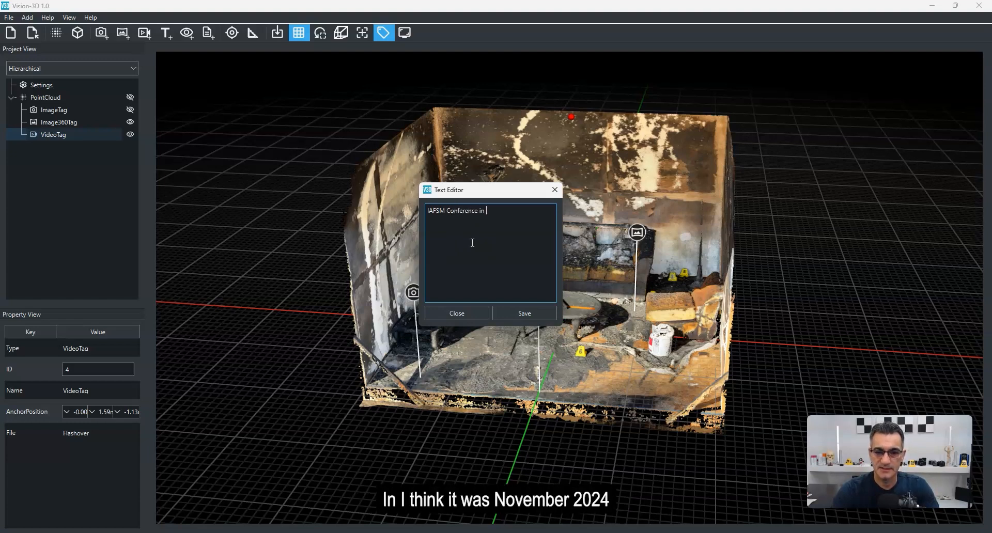
{"action": "type", "text": " Nov 2024"}
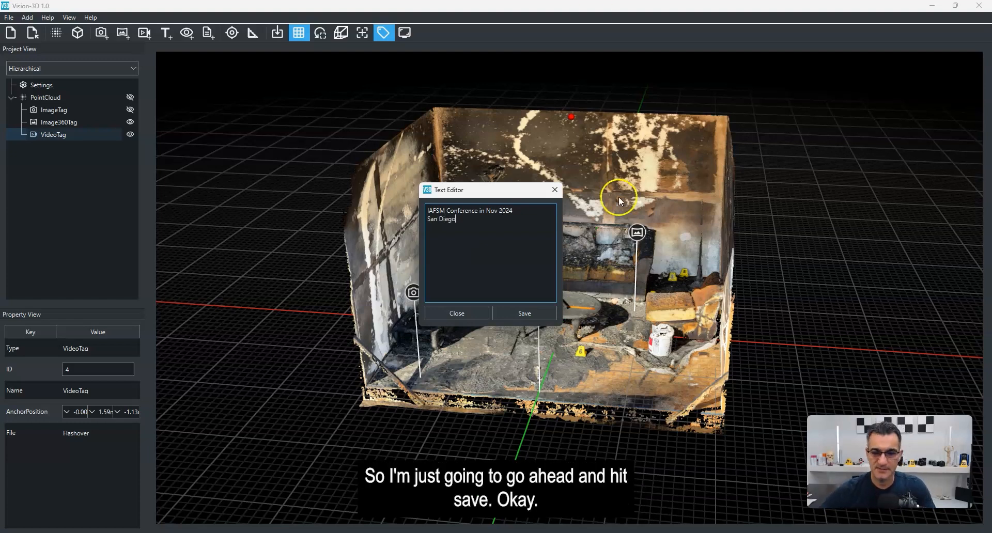
{"action": "left_click", "coordinate": [534, 312]}
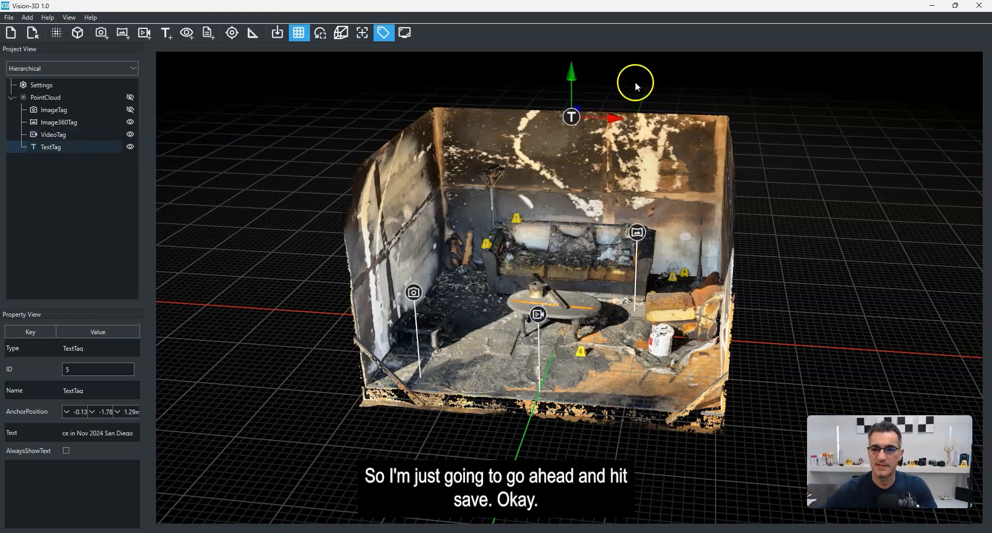
Step: Set the project's text font size to 14 in Settings
{"action": "mouse_move", "coordinate": [568, 123]}
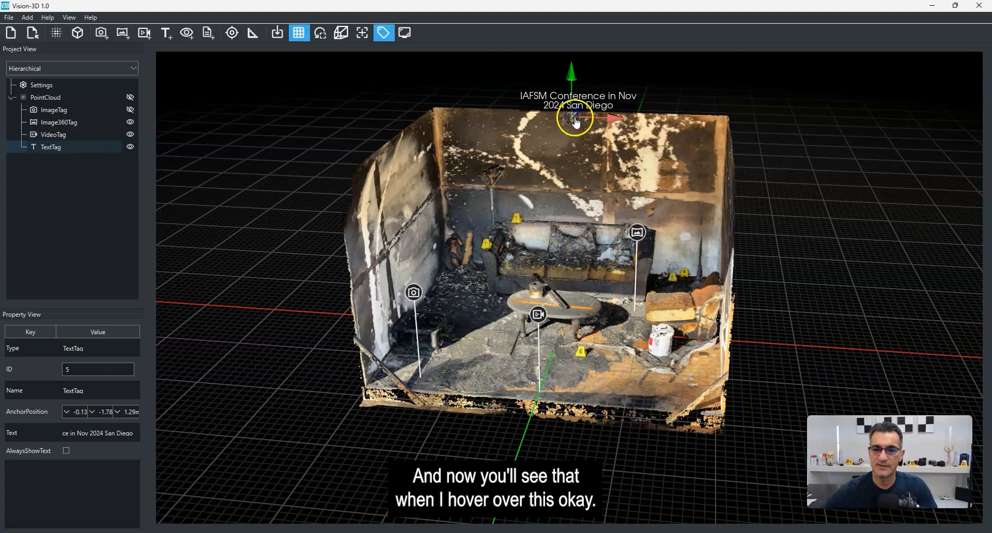
{"action": "right_click_drag", "start_coordinate": [811, 213], "coordinate": [825, 216]}
{"action": "left_click_drag", "start_coordinate": [883, 223], "coordinate": [878, 231]}
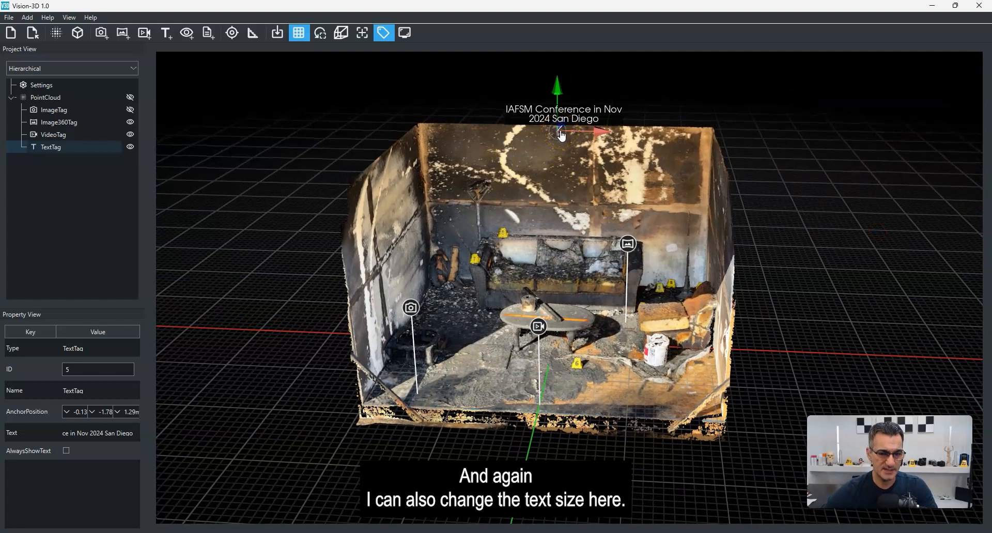
{"action": "left_click", "coordinate": [63, 86]}
{"action": "left_click", "coordinate": [44, 101]}
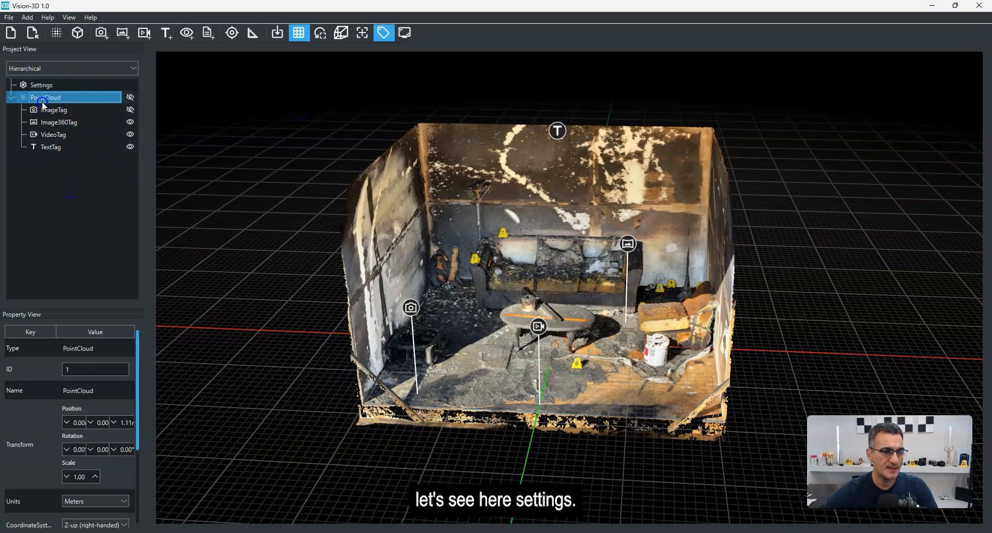
{"action": "left_click", "coordinate": [43, 85]}
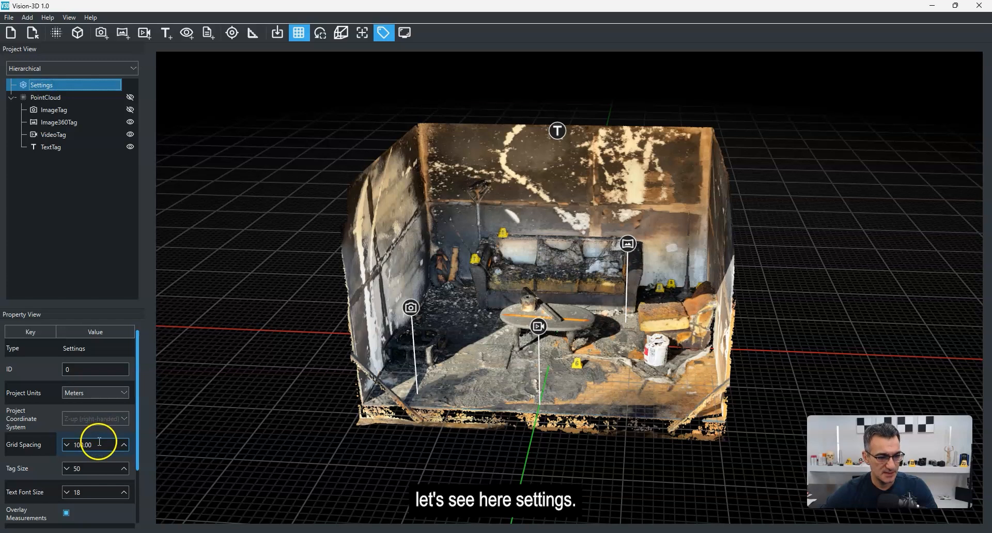
{"action": "left_click", "coordinate": [93, 492]}
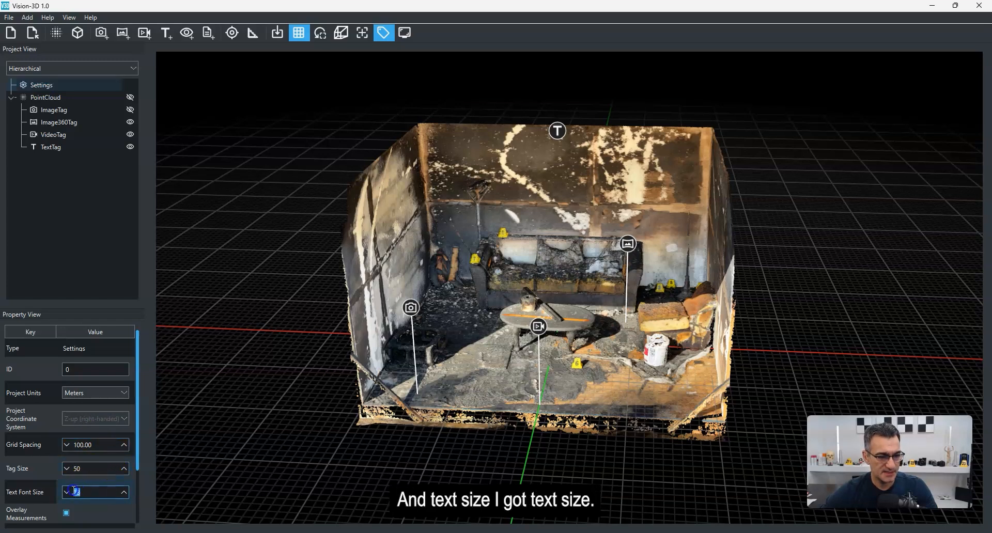
{"action": "left_click", "coordinate": [293, 126]}
{"action": "mouse_move", "coordinate": [556, 137]}
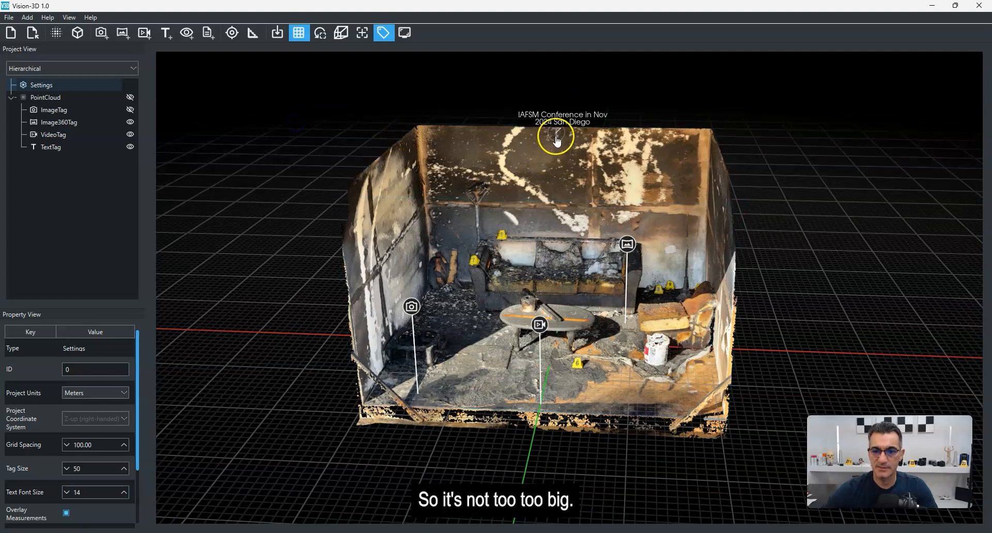
Step: Save a viewpoint tag for a close-up view of the evidence cones in the corner beside the sofa
{"action": "left_click_drag", "start_coordinate": [858, 295], "coordinate": [837, 295]}
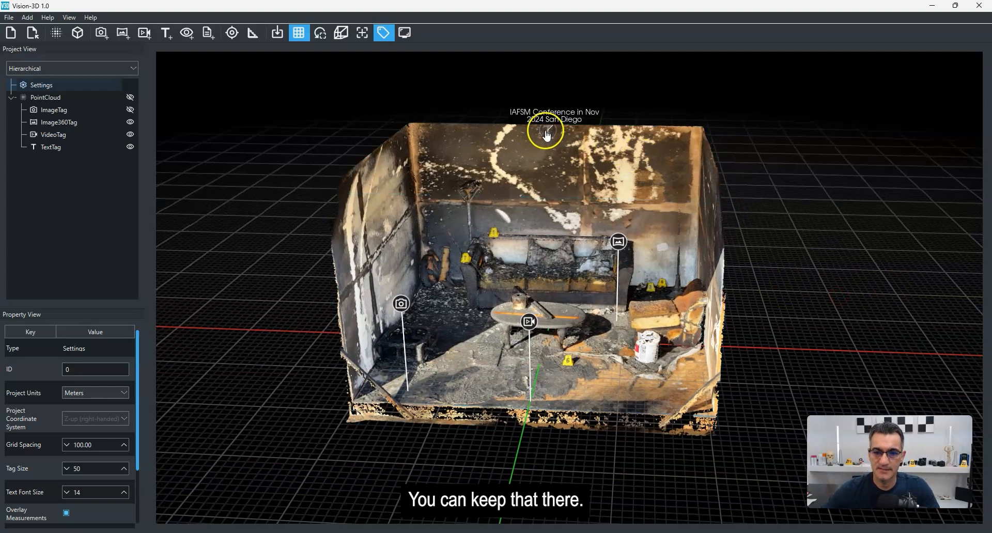
{"action": "mouse_move", "coordinate": [797, 242]}
{"action": "left_mouse_down"}
{"action": "mouse_move", "coordinate": [814, 232]}
{"action": "mouse_move", "coordinate": [802, 237]}
{"action": "left_mouse_up"}
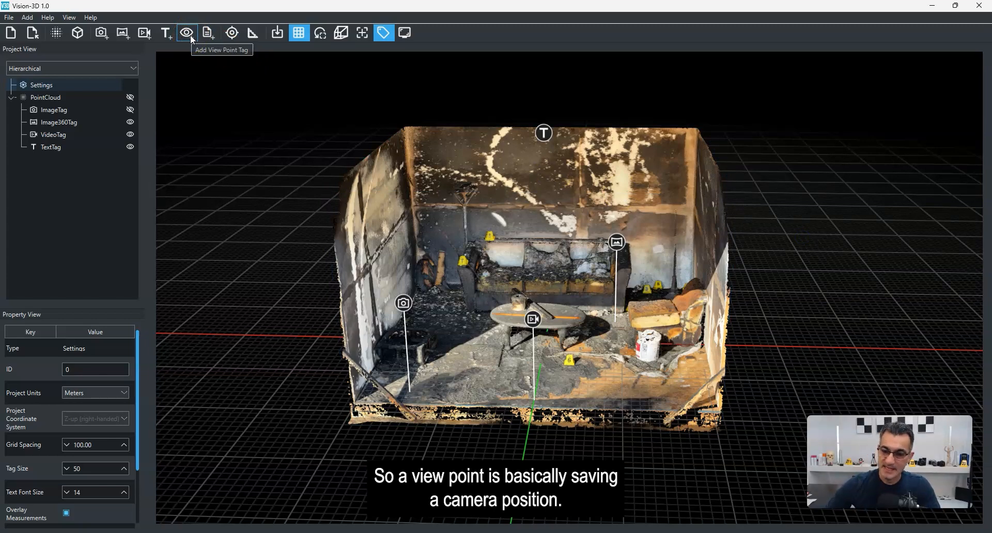
{"action": "left_click_drag", "start_coordinate": [590, 423], "coordinate": [652, 428]}
{"action": "scroll", "coordinate": [672, 181], "scroll_direction": "up", "scroll_amount": 5}
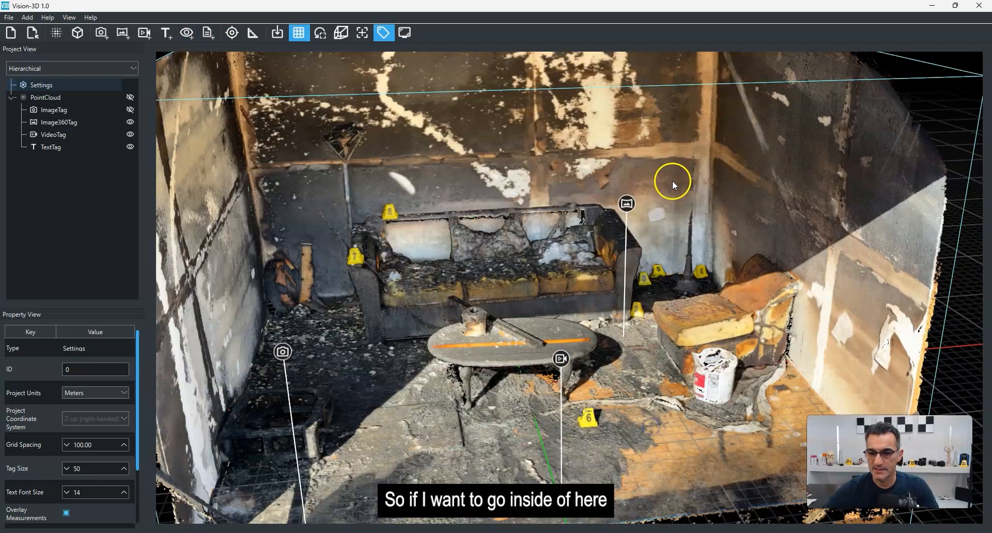
{"action": "scroll", "coordinate": [726, 275], "scroll_direction": "up", "scroll_amount": 10}
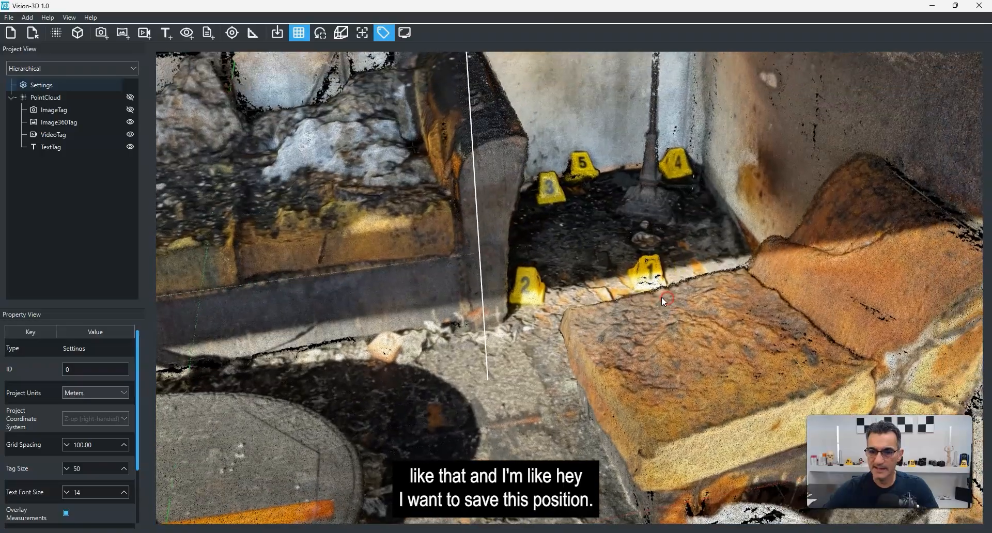
{"action": "scroll", "coordinate": [664, 298], "scroll_direction": "up", "scroll_amount": 10}
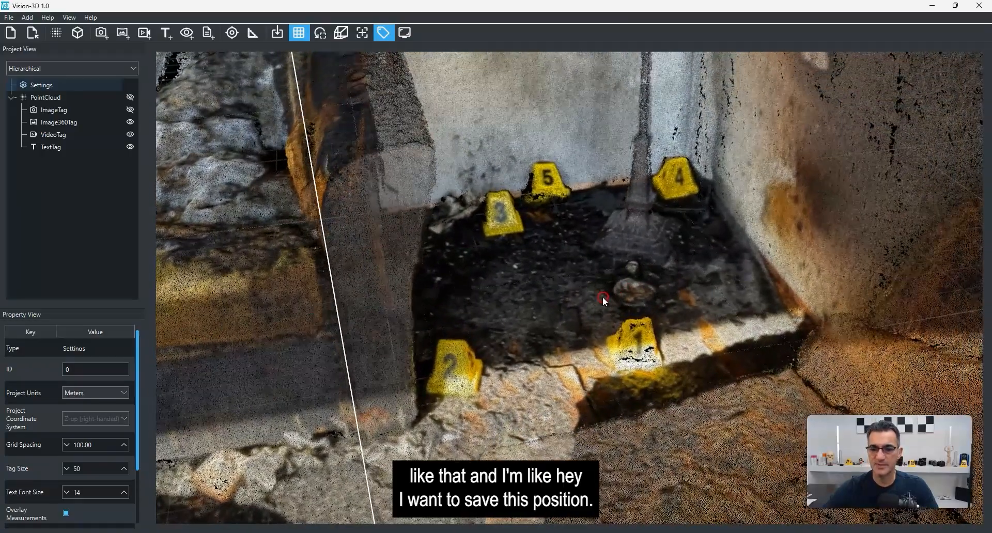
{"action": "left_click_drag", "start_coordinate": [603, 297], "coordinate": [613, 315]}
{"action": "scroll", "coordinate": [611, 305], "scroll_direction": "down", "scroll_amount": 2}
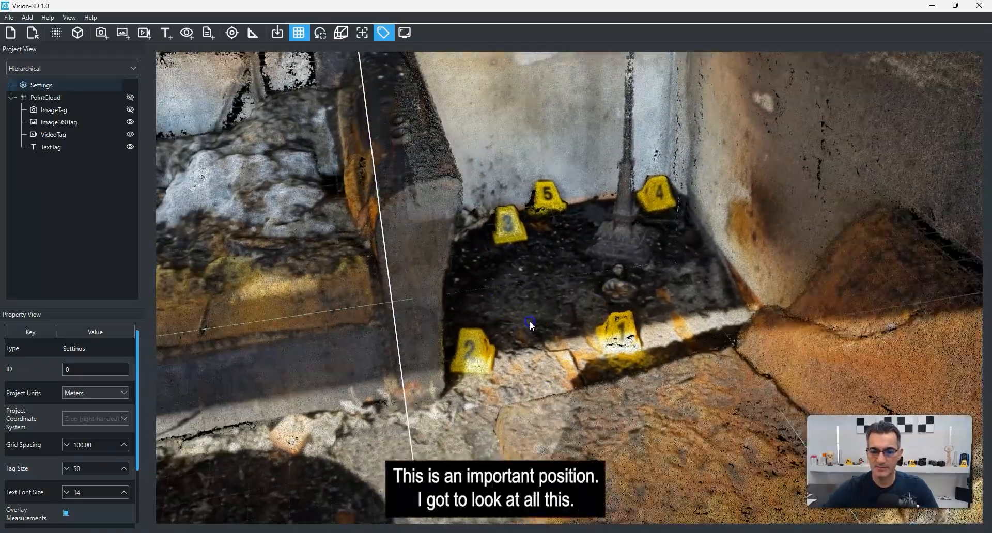
{"action": "right_click_drag", "start_coordinate": [529, 322], "coordinate": [529, 348]}
{"action": "left_click_drag", "start_coordinate": [620, 168], "coordinate": [582, 405]}
{"action": "left_click_drag", "start_coordinate": [578, 276], "coordinate": [608, 305]}
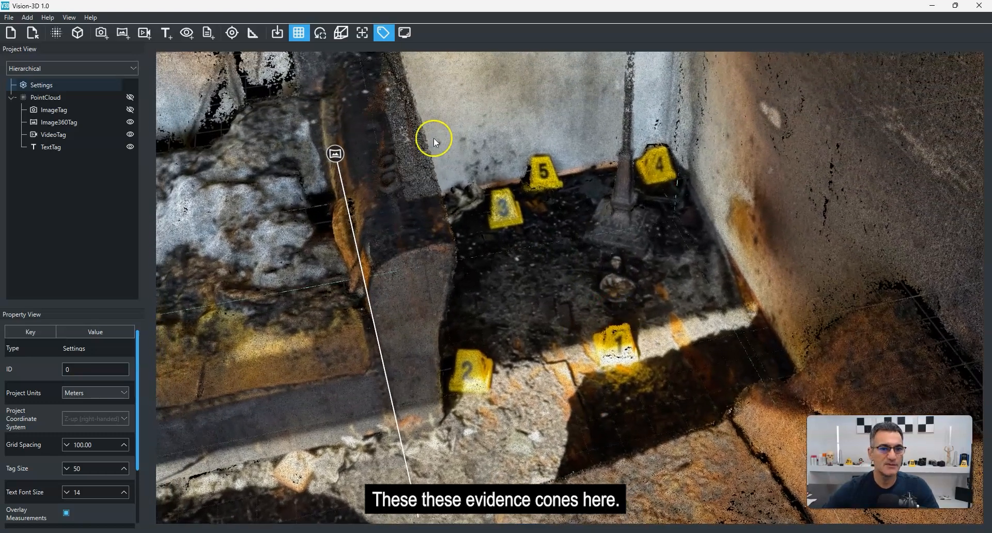
{"action": "left_click", "coordinate": [187, 33]}
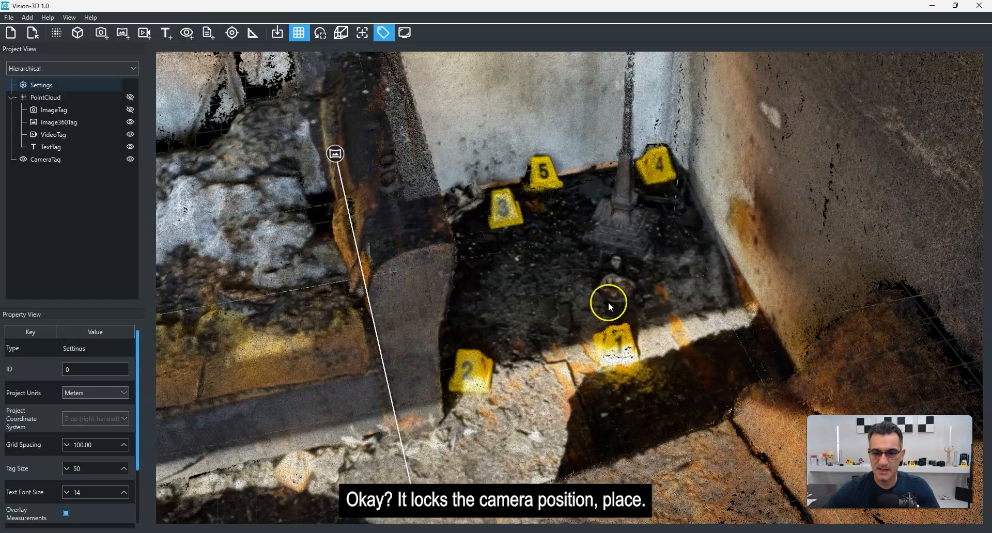
Step: Zoom out and fly back to the saved viewpoint by opening its tag
{"action": "scroll", "coordinate": [609, 303], "scroll_direction": "down", "scroll_amount": 10}
{"action": "left_click_drag", "start_coordinate": [587, 370], "coordinate": [599, 354]}
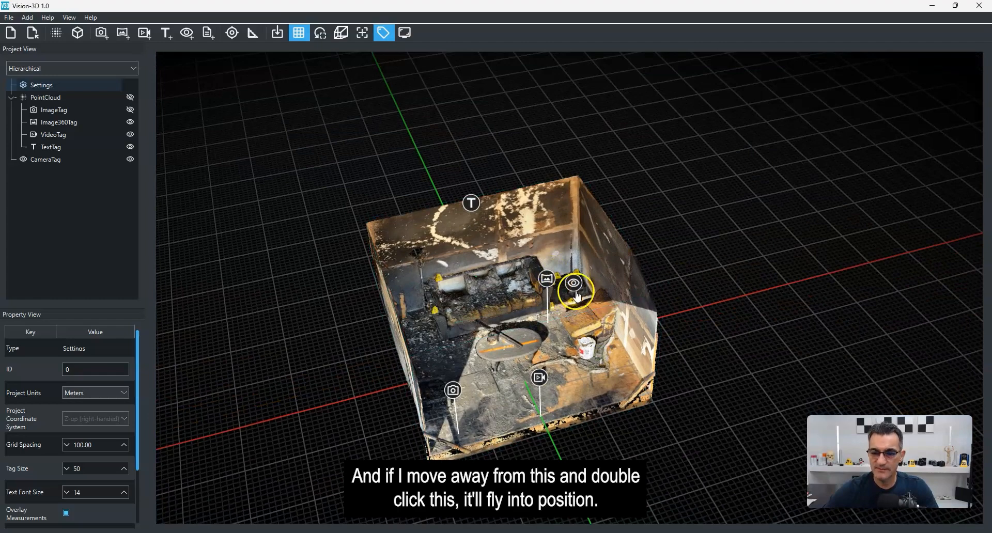
{"action": "double_click", "coordinate": [574, 285]}
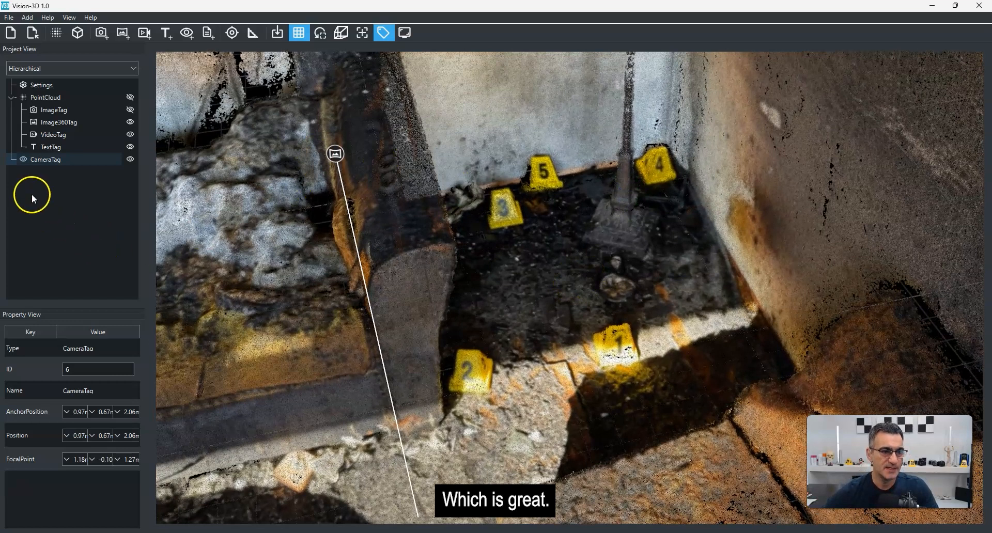
Step: Rename the viewpoint tag to Evidence Cones View
{"action": "left_click", "coordinate": [43, 161]}
{"action": "right_click", "coordinate": [42, 161]}
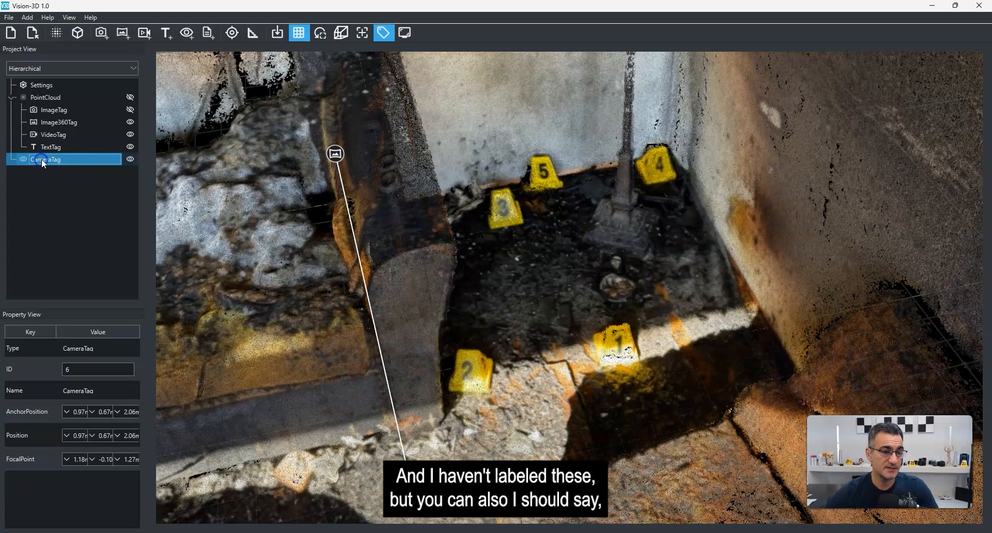
{"action": "double_click", "coordinate": [48, 159]}
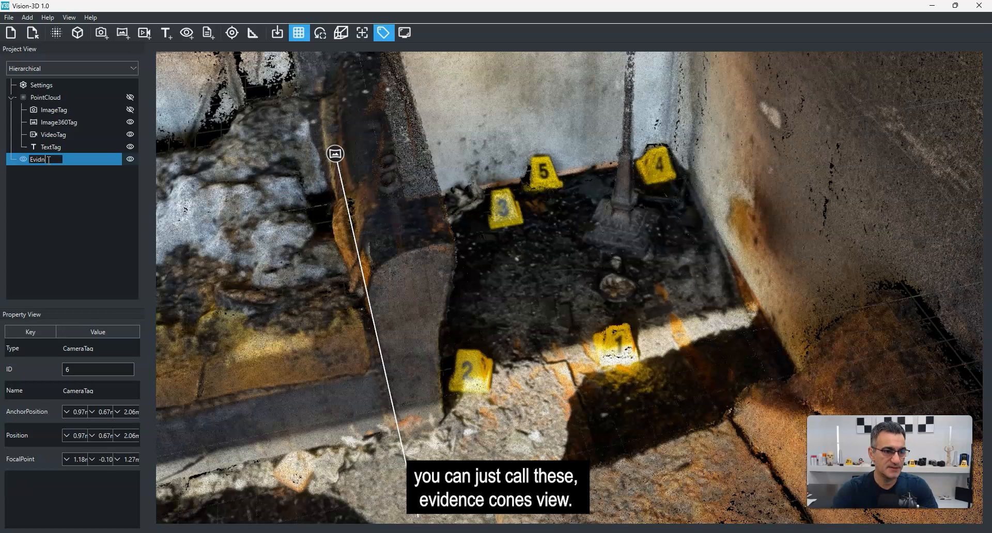
{"action": "type", "text": "Evidnec Cones View"}
{"action": "key", "text": "Return"}
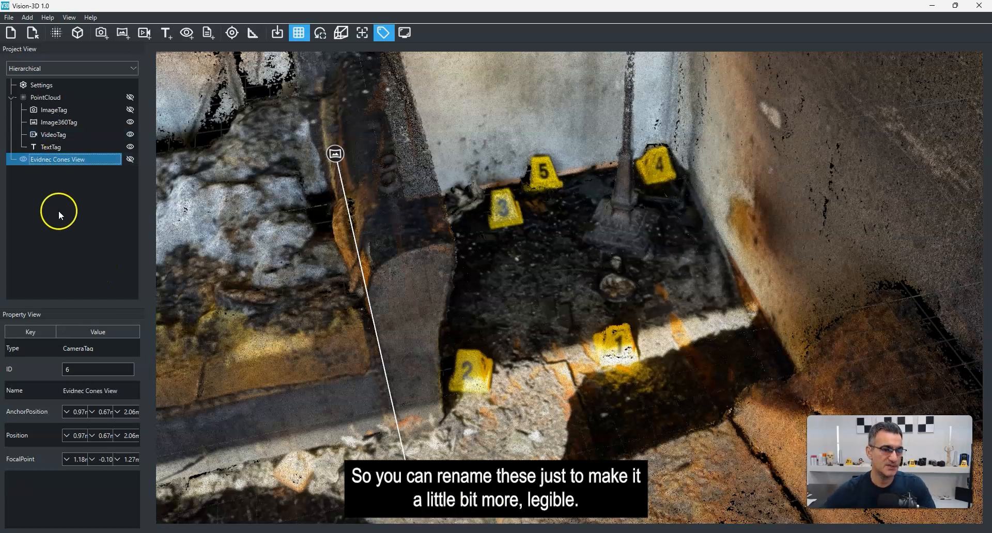
{"action": "double_click", "coordinate": [41, 160]}
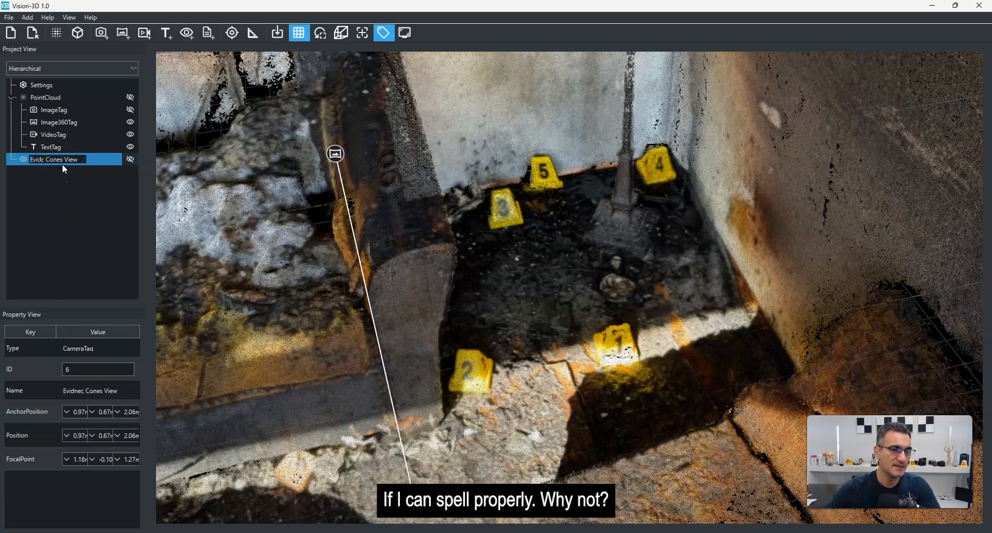
{"action": "type", "text": "ce"}
{"action": "key", "text": "Return"}
Step: Add a document tag at the top of the back wall linked to the file Monday Schedule.pdf
{"action": "left_click", "coordinate": [610, 160]}
{"action": "right_click_drag", "start_coordinate": [610, 160], "coordinate": [699, 246]}
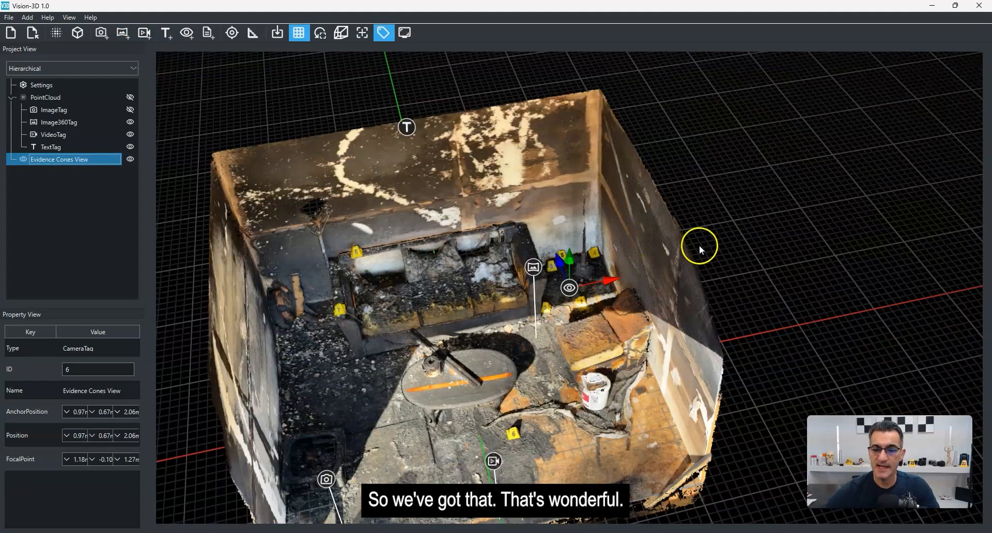
{"action": "left_click_drag", "start_coordinate": [547, 336], "coordinate": [466, 266]}
{"action": "scroll", "coordinate": [464, 260], "scroll_direction": "down", "scroll_amount": 5}
{"action": "scroll", "coordinate": [453, 256], "scroll_direction": "up", "scroll_amount": 5}
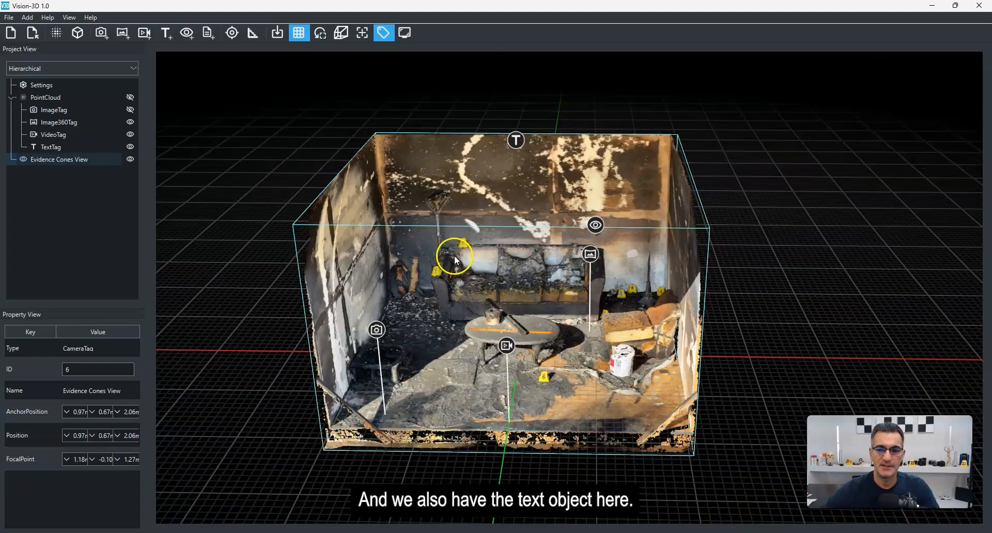
{"action": "left_click", "coordinate": [209, 34]}
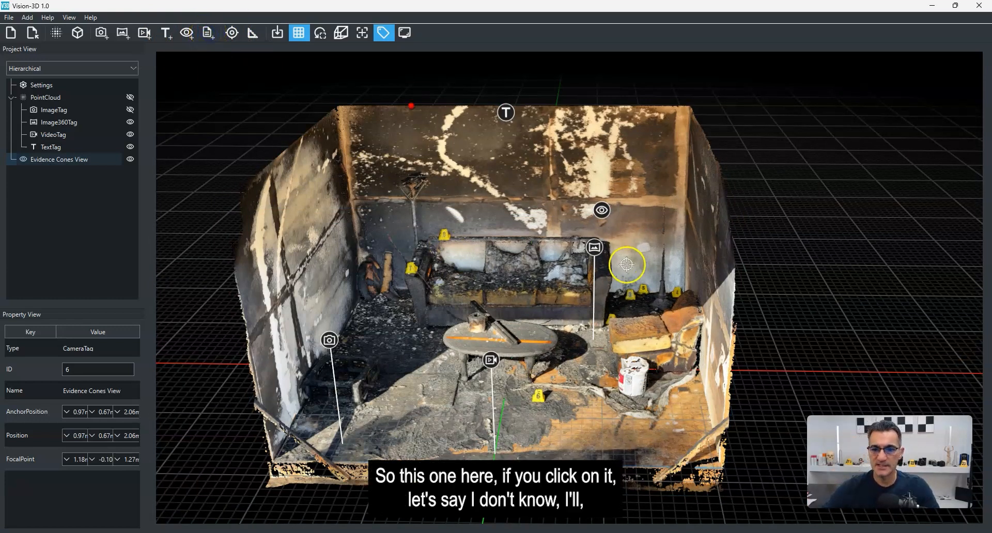
{"action": "left_click", "coordinate": [375, 125]}
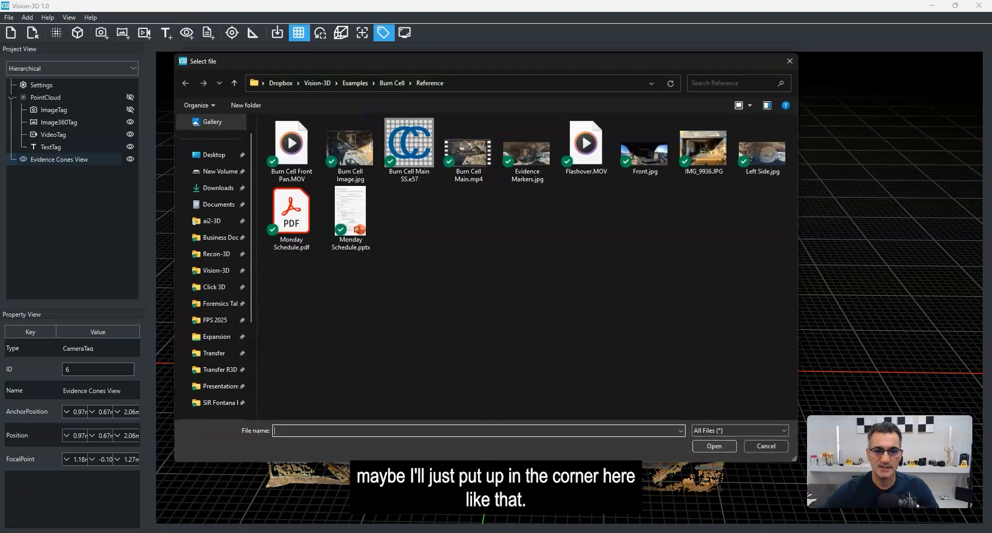
{"action": "left_click", "coordinate": [355, 219]}
{"action": "left_click", "coordinate": [302, 218]}
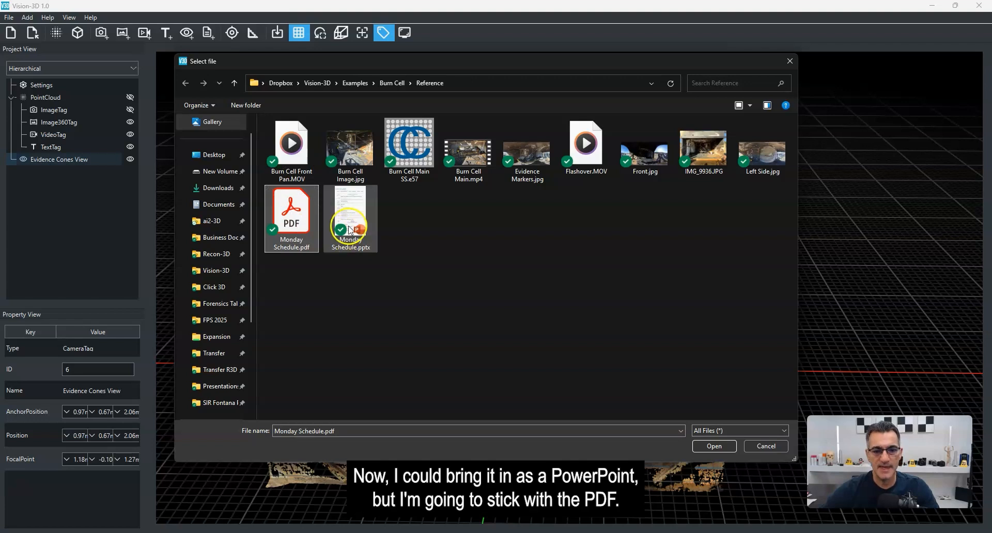
{"action": "double_click", "coordinate": [288, 222]}
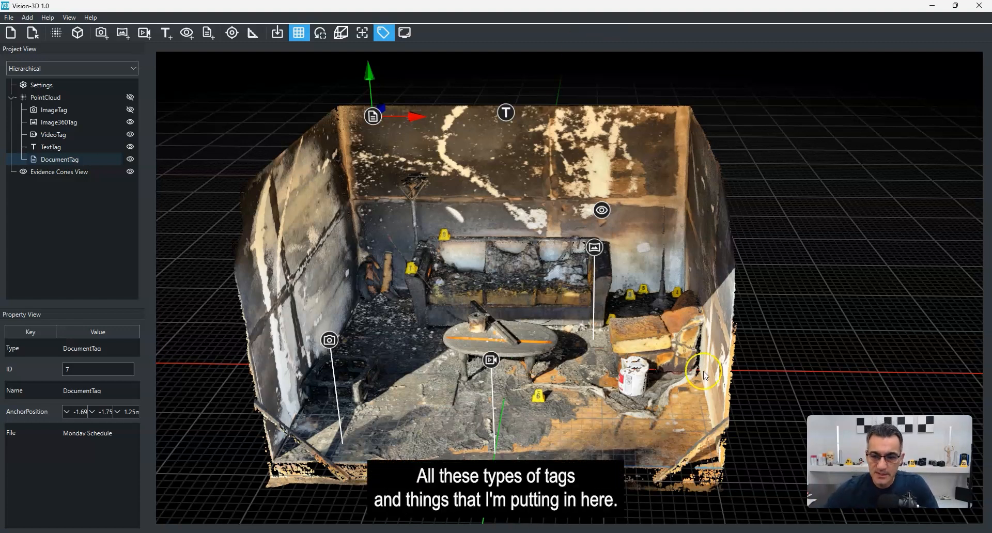
Step: Open the document tag to view the linked schedule PDF, then close the PDF viewer
{"action": "left_click", "coordinate": [460, 285]}
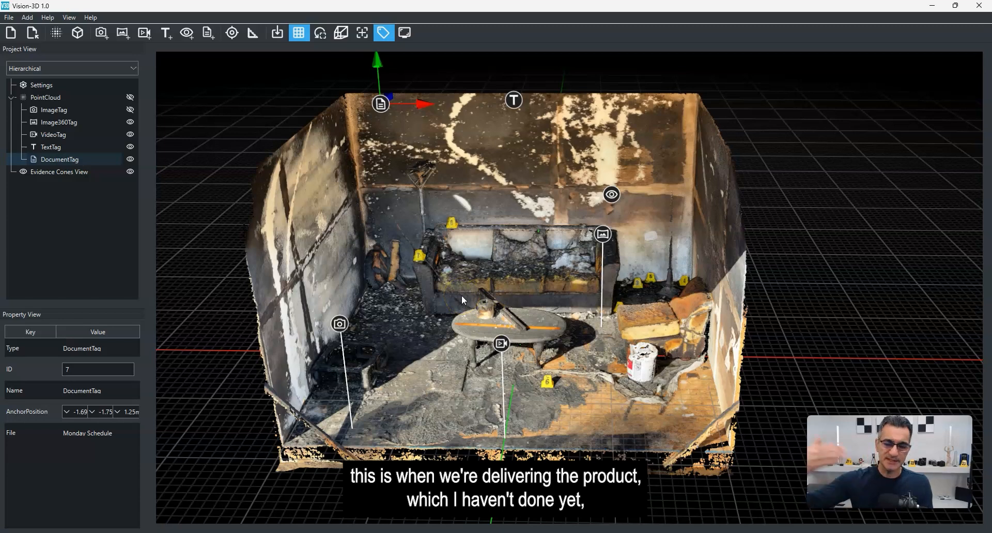
{"action": "middle_click_drag", "start_coordinate": [500, 274], "coordinate": [500, 249]}
{"action": "left_click_drag", "start_coordinate": [476, 225], "coordinate": [498, 222]}
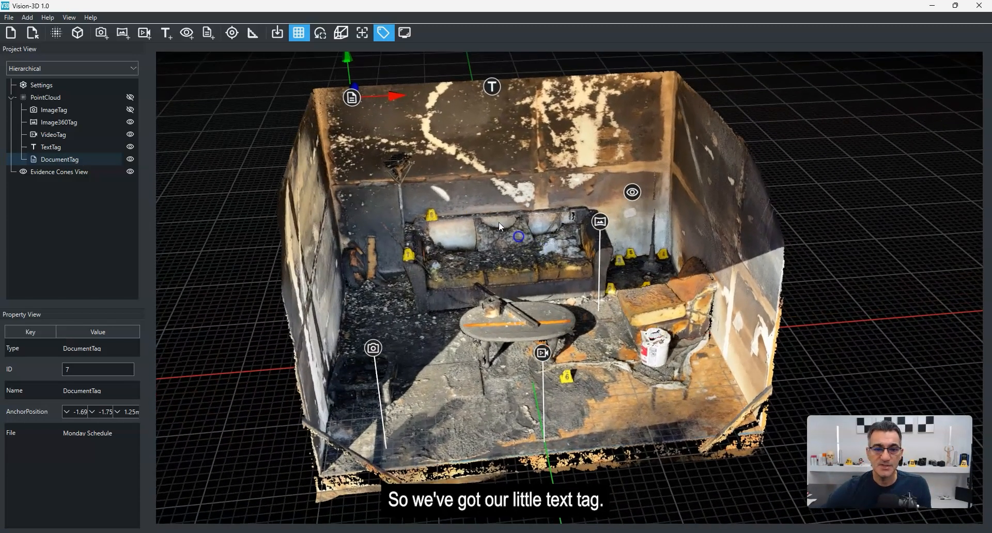
{"action": "double_click", "coordinate": [355, 97]}
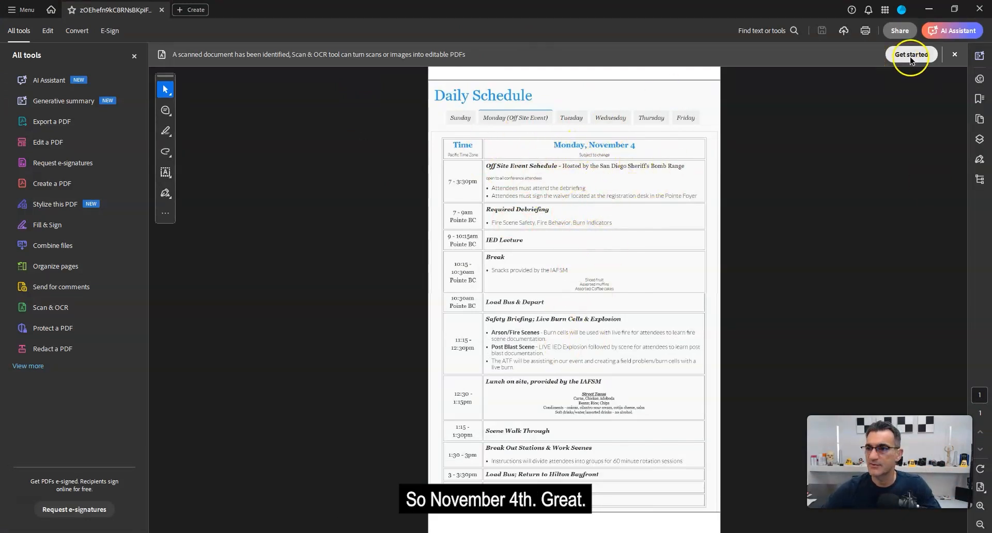
{"action": "left_click", "coordinate": [979, 9]}
Step: Add a point coordinates marker on the evidence cone on the sofa's left arm
{"action": "middle_click_drag", "start_coordinate": [608, 426], "coordinate": [569, 250]}
{"action": "scroll", "coordinate": [567, 315], "scroll_direction": "up", "scroll_amount": 5}
{"action": "middle_click_drag", "start_coordinate": [538, 346], "coordinate": [550, 311]}
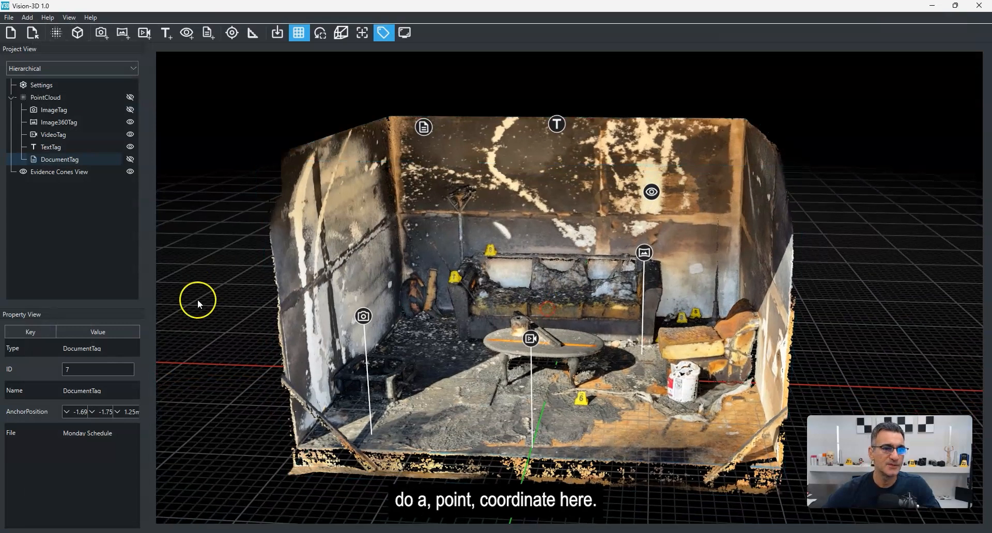
{"action": "left_click", "coordinate": [231, 38]}
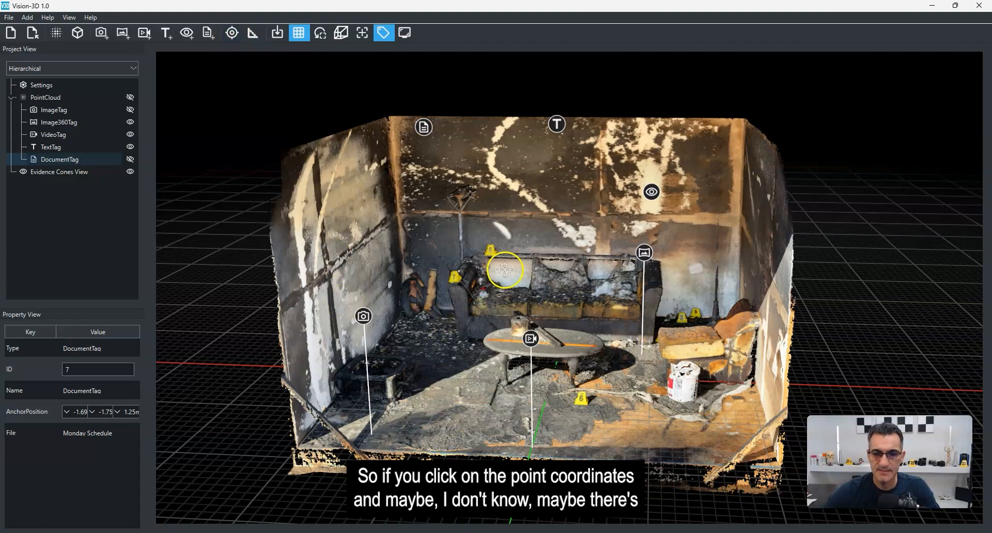
{"action": "scroll", "coordinate": [498, 266], "scroll_direction": "up", "scroll_amount": 3}
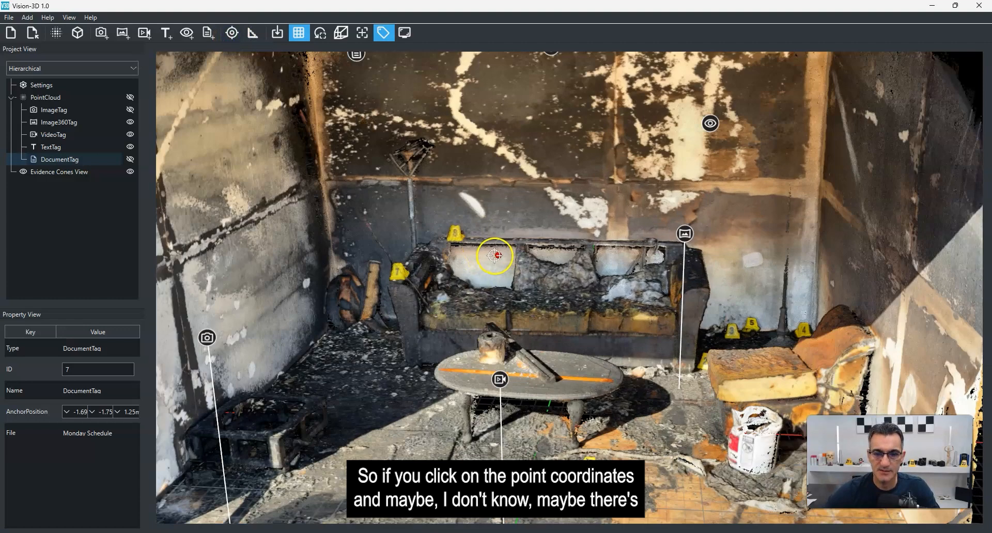
{"action": "left_click", "coordinate": [455, 233]}
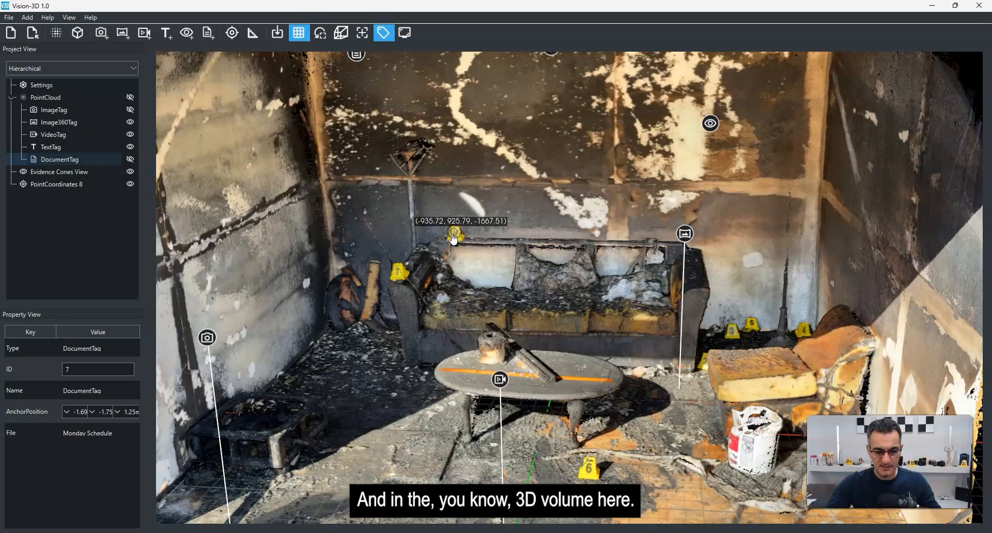
Step: Add a distance measurement of about 2.37 m across the floor in front of the coffee table
{"action": "scroll", "coordinate": [504, 240], "scroll_direction": "down", "scroll_amount": 5}
{"action": "mouse_move", "coordinate": [565, 251]}
{"action": "left_mouse_down"}
{"action": "mouse_move", "coordinate": [459, 298]}
{"action": "mouse_move", "coordinate": [290, 314]}
{"action": "mouse_move", "coordinate": [486, 266]}
{"action": "mouse_move", "coordinate": [668, 241]}
{"action": "mouse_move", "coordinate": [547, 284]}
{"action": "left_mouse_up"}
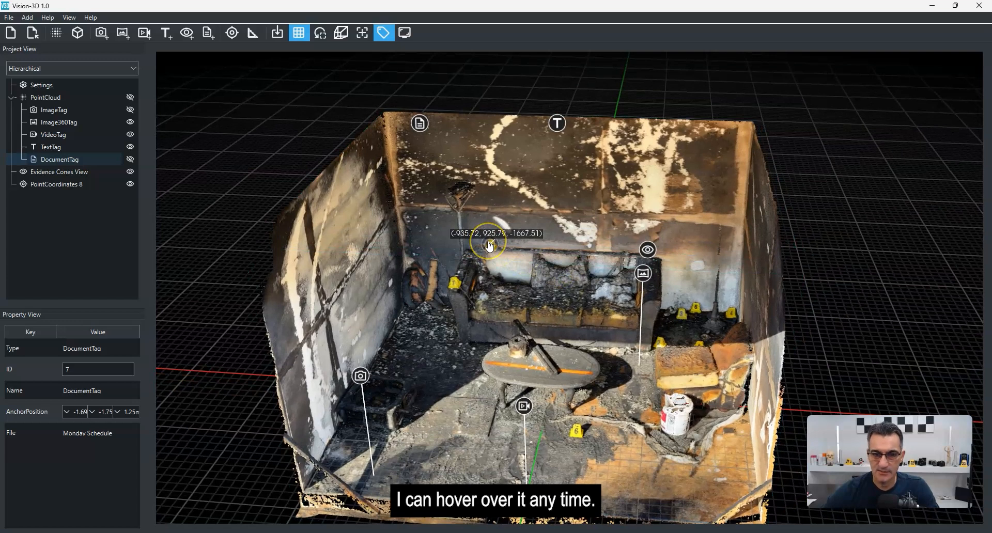
{"action": "scroll", "coordinate": [491, 248], "scroll_direction": "up", "scroll_amount": 2}
{"action": "scroll", "coordinate": [487, 240], "scroll_direction": "down", "scroll_amount": 3}
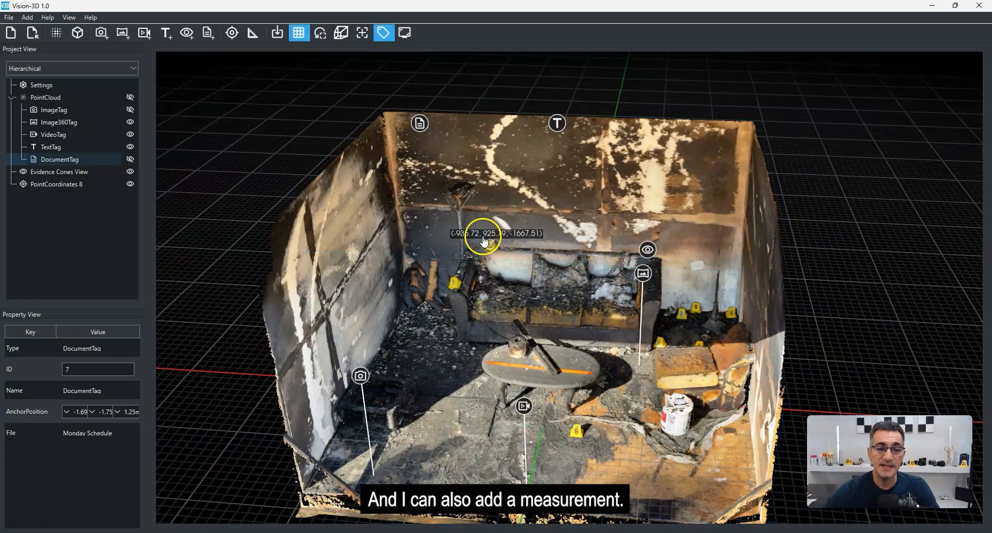
{"action": "left_click", "coordinate": [252, 34]}
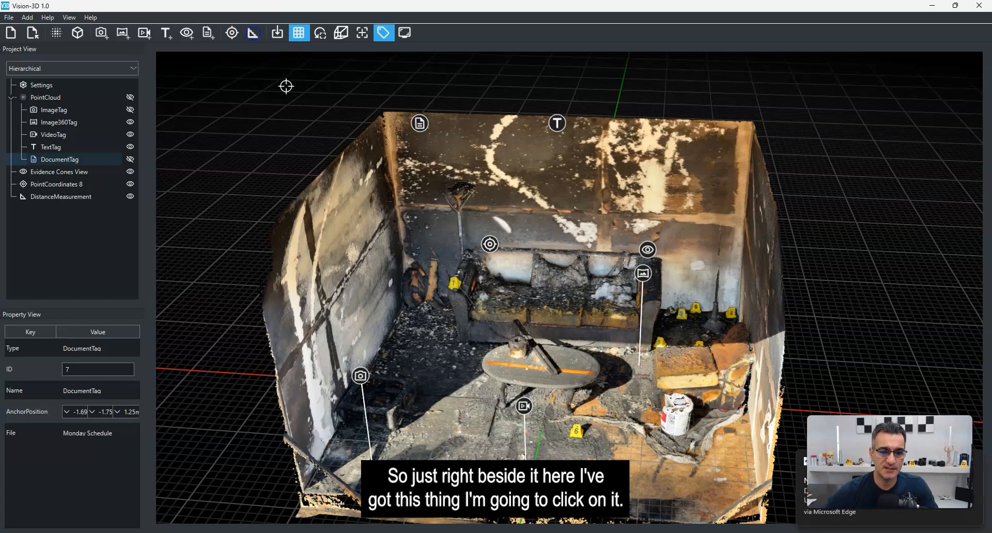
{"action": "left_click", "coordinate": [416, 461]}
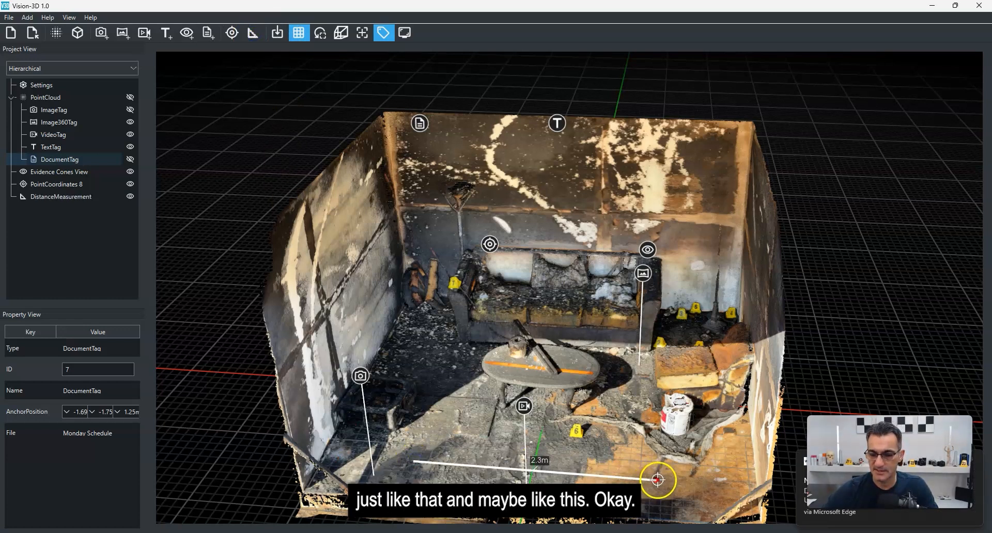
{"action": "left_click", "coordinate": [662, 475]}
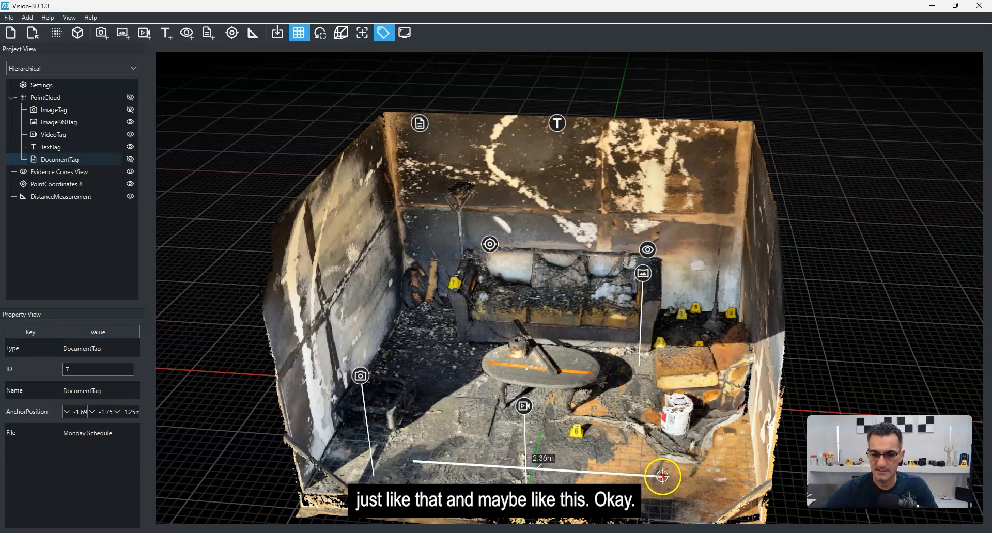
Step: Orbit and zoom around the room to review the placed tags and measurement
{"action": "left_click_drag", "start_coordinate": [562, 427], "coordinate": [564, 328]}
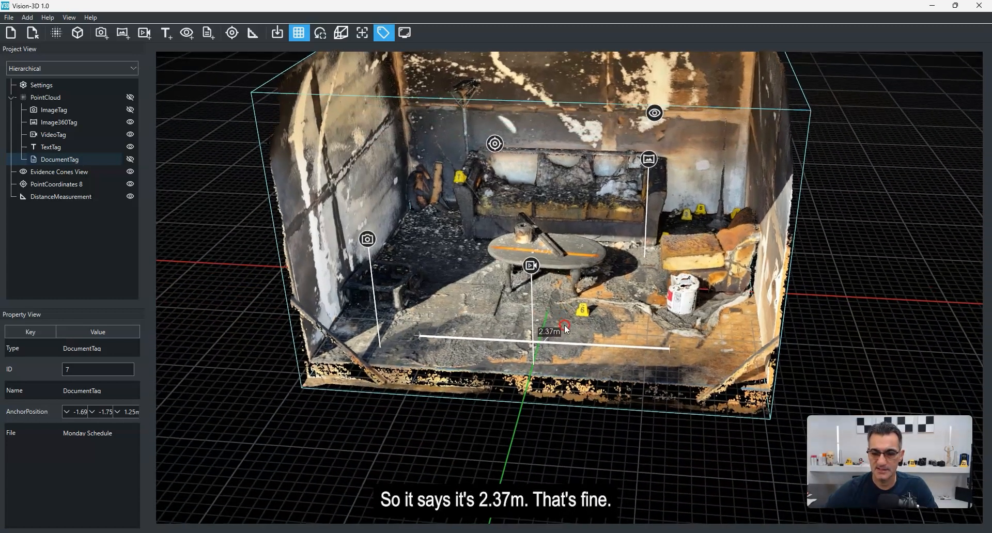
{"action": "left_click_drag", "start_coordinate": [553, 375], "coordinate": [558, 396]}
{"action": "scroll", "coordinate": [558, 395], "scroll_direction": "down", "scroll_amount": 2}
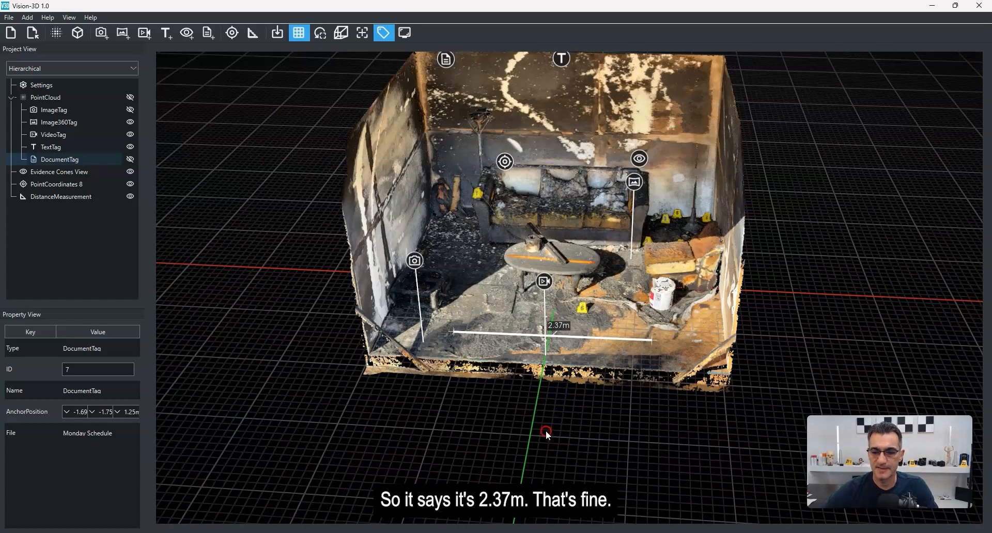
{"action": "right_click_drag", "start_coordinate": [546, 431], "coordinate": [540, 442]}
{"action": "left_click_drag", "start_coordinate": [540, 442], "coordinate": [553, 404]}
{"action": "scroll", "coordinate": [552, 410], "scroll_direction": "up", "scroll_amount": 2}
{"action": "mouse_move", "coordinate": [550, 411]}
{"action": "right_mouse_down"}
{"action": "mouse_move", "coordinate": [560, 419]}
{"action": "mouse_move", "coordinate": [551, 421]}
{"action": "right_mouse_up"}
{"action": "left_click", "coordinate": [821, 308]}
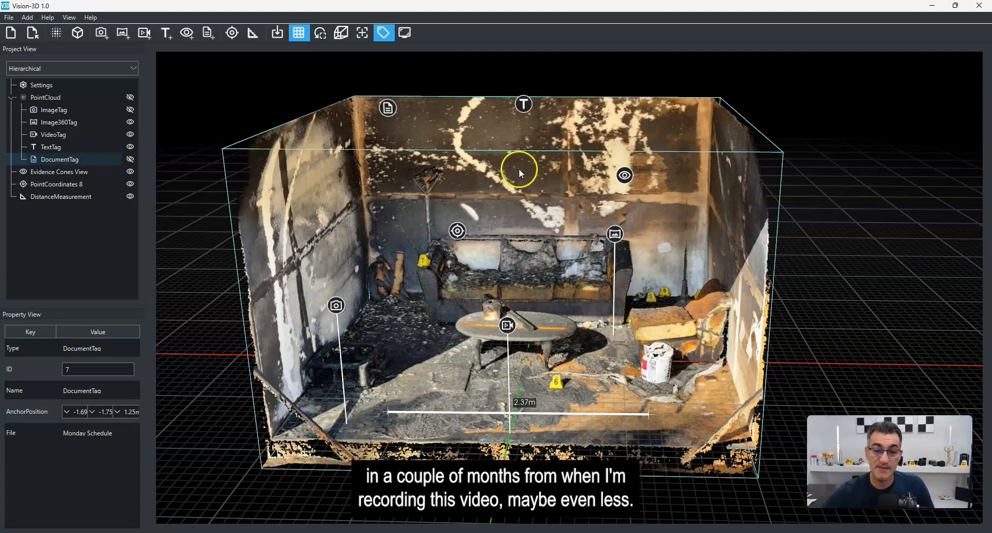
{"action": "left_click_drag", "start_coordinate": [835, 278], "coordinate": [841, 276]}
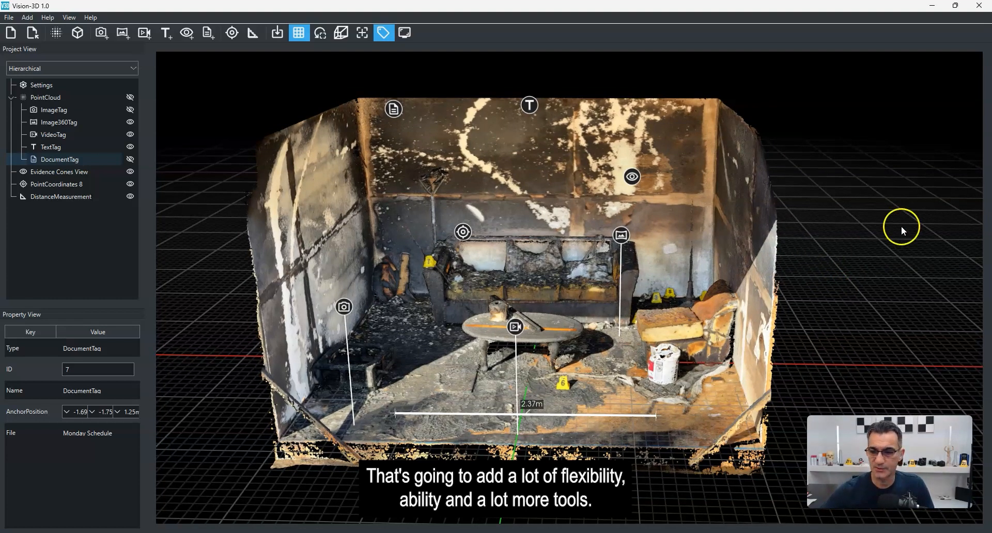
{"action": "left_click_drag", "start_coordinate": [814, 255], "coordinate": [811, 252]}
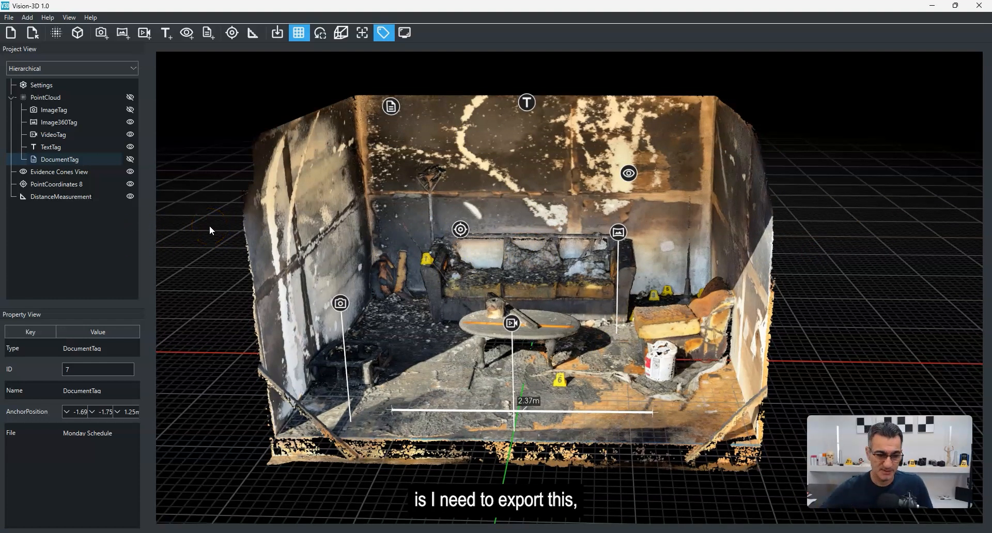
Step: Save the scene as Burn Cell Demonstration in the Reference folder
{"action": "left_click", "coordinate": [9, 17]}
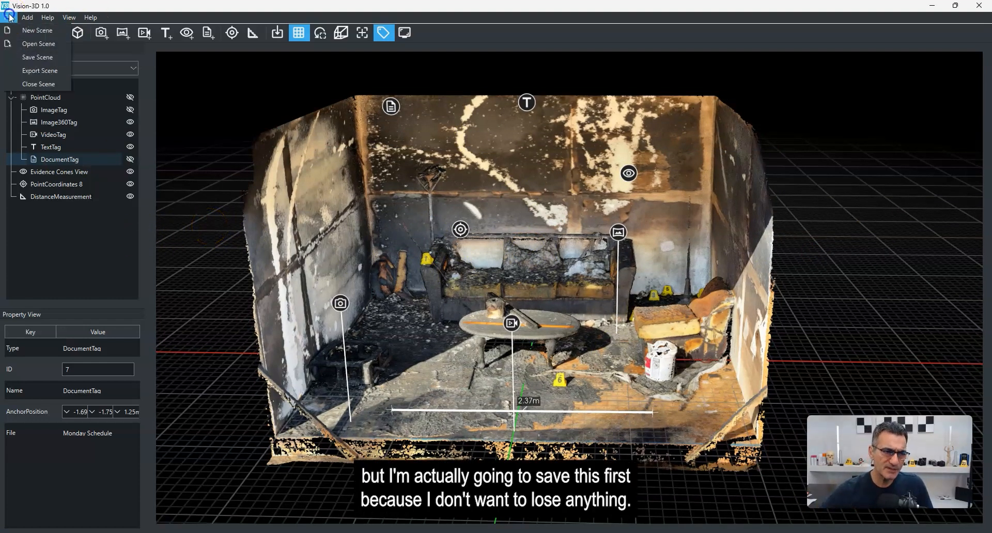
{"action": "left_click", "coordinate": [47, 57]}
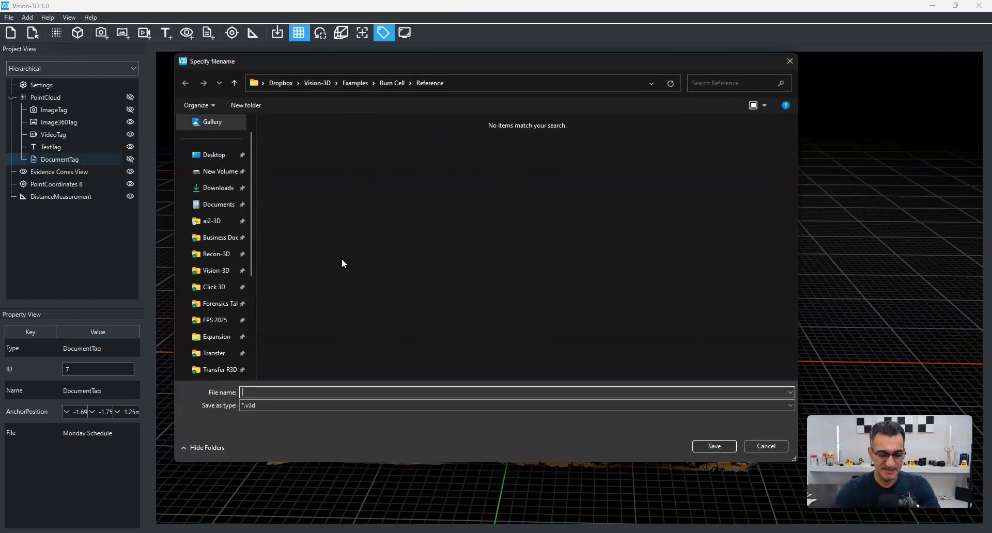
{"action": "type", "text": "Burn Cell Demo"}
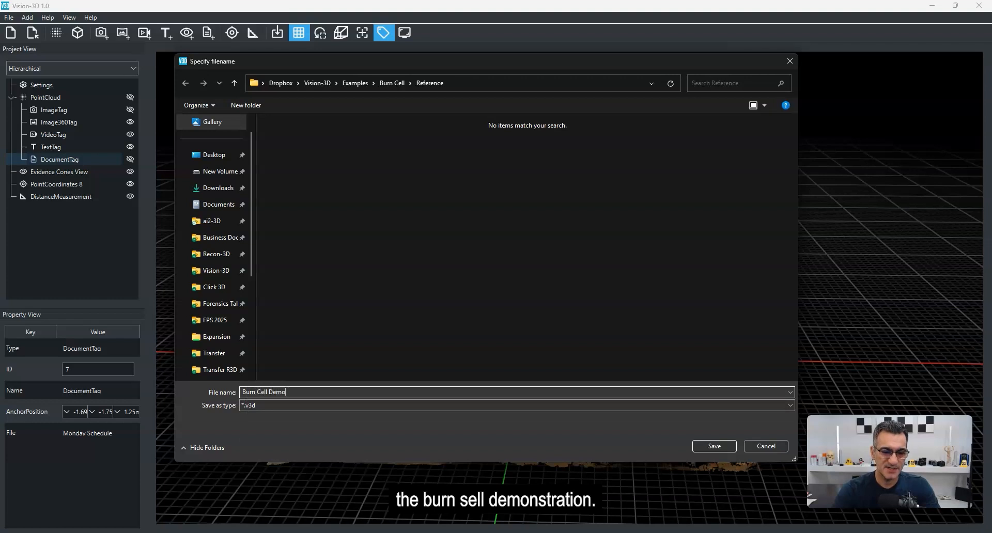
{"action": "type", "text": "nstration"}
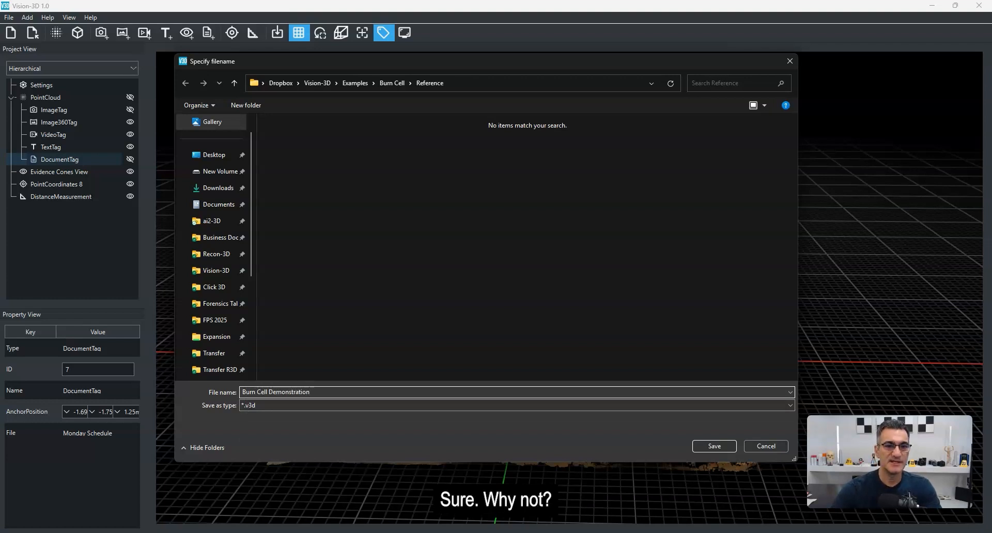
{"action": "key", "text": "Return"}
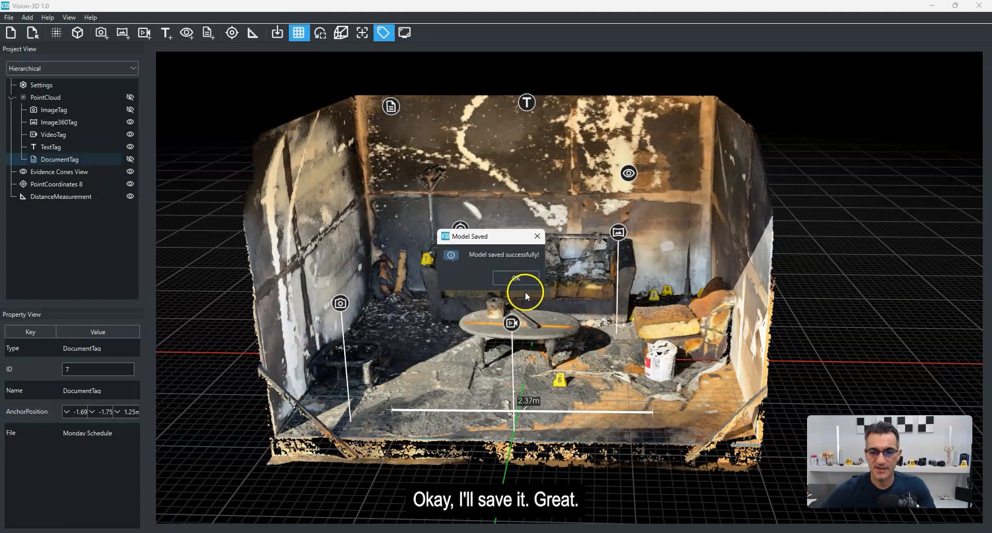
{"action": "left_click", "coordinate": [531, 278]}
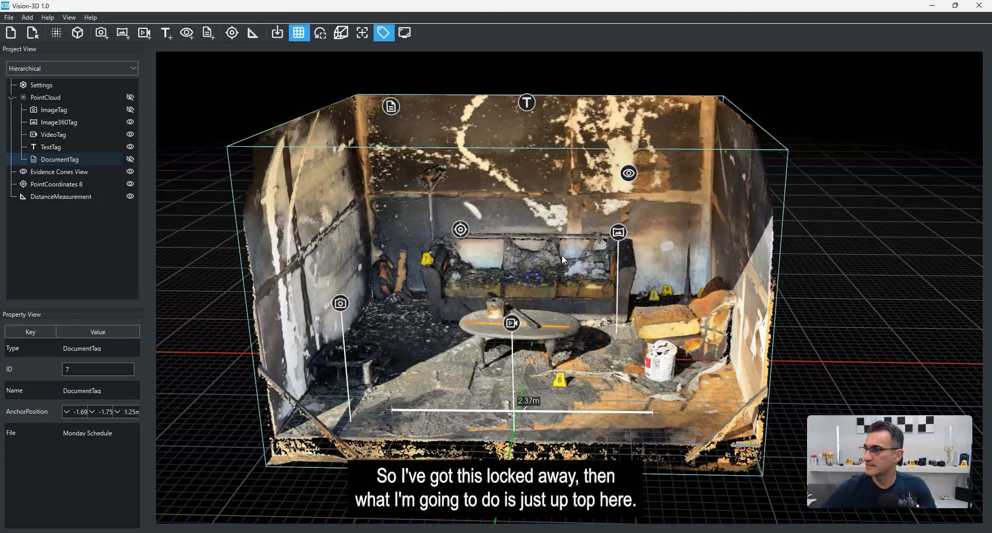
Step: Export the scene as a zip named Burn Cell VIEWER and select the exported zip on the desktop
{"action": "left_click", "coordinate": [12, 19]}
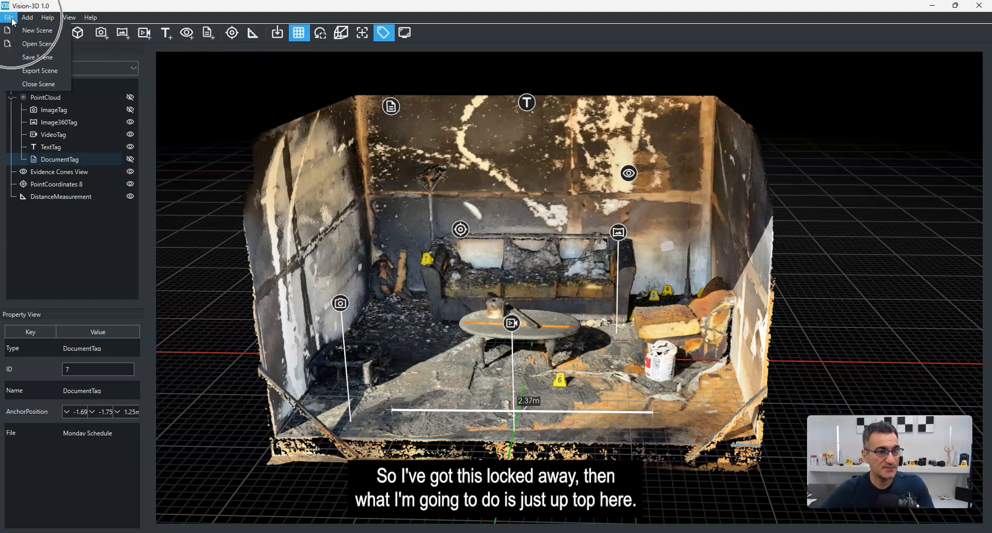
{"action": "left_click", "coordinate": [34, 72]}
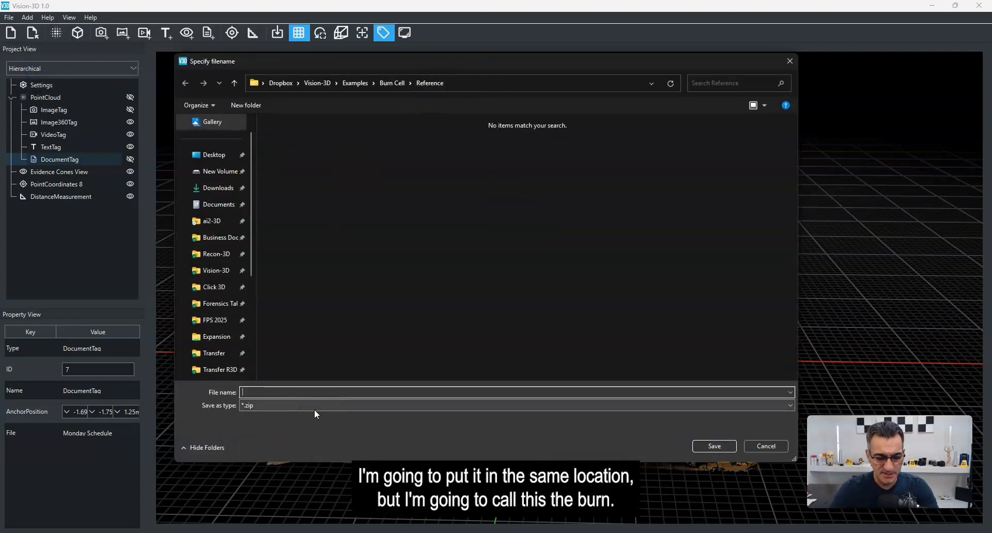
{"action": "type", "text": "Burn Cell VIEWER"}
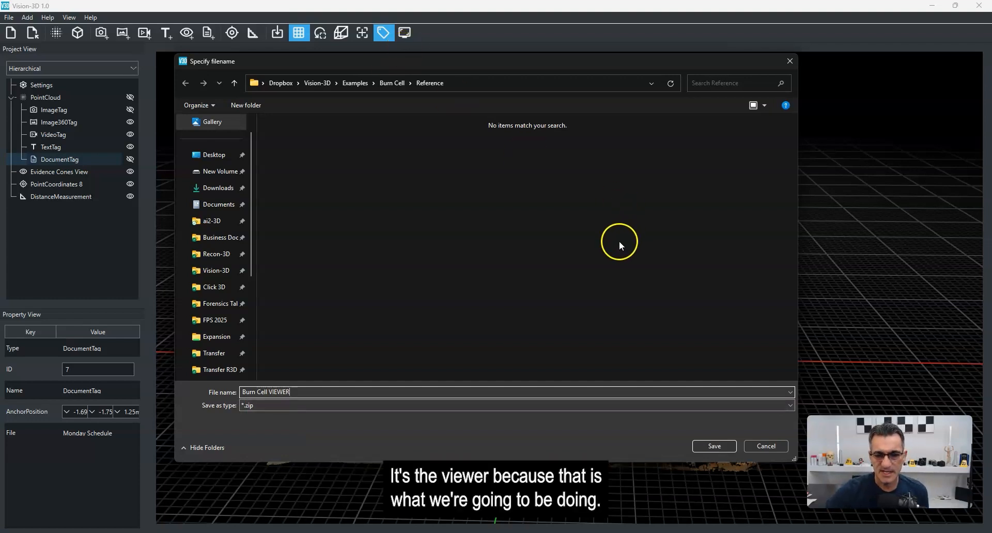
{"action": "left_click", "coordinate": [714, 445]}
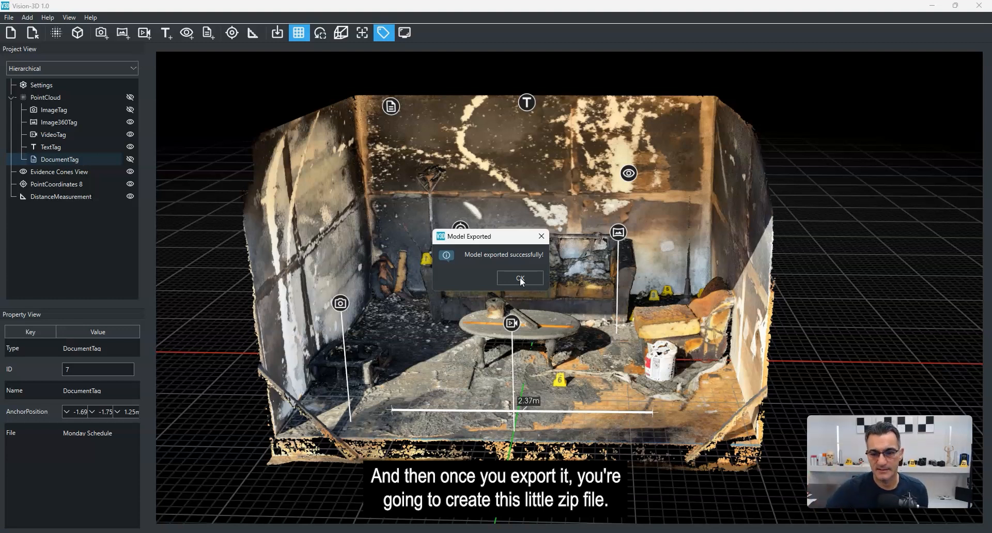
{"action": "left_click", "coordinate": [520, 278]}
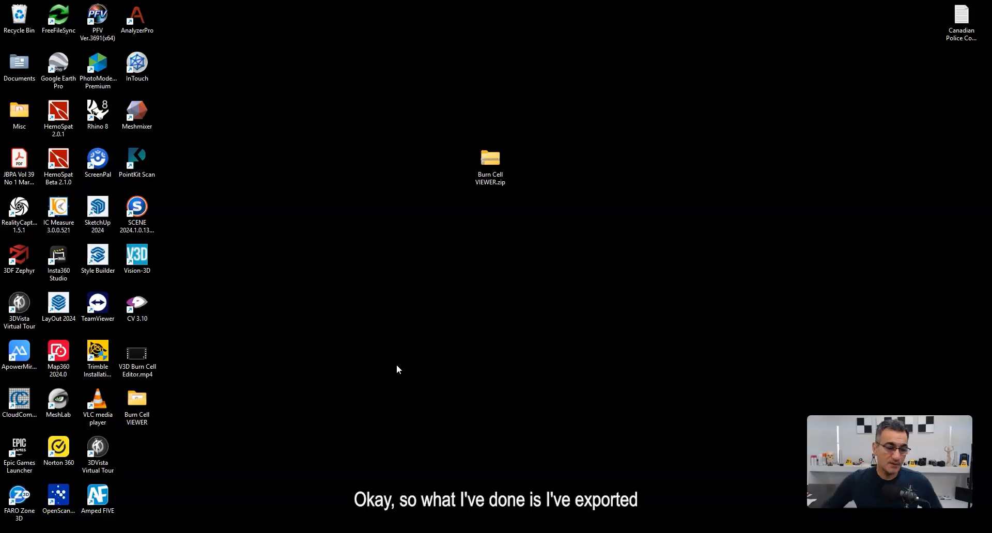
{"action": "left_click", "coordinate": [487, 160]}
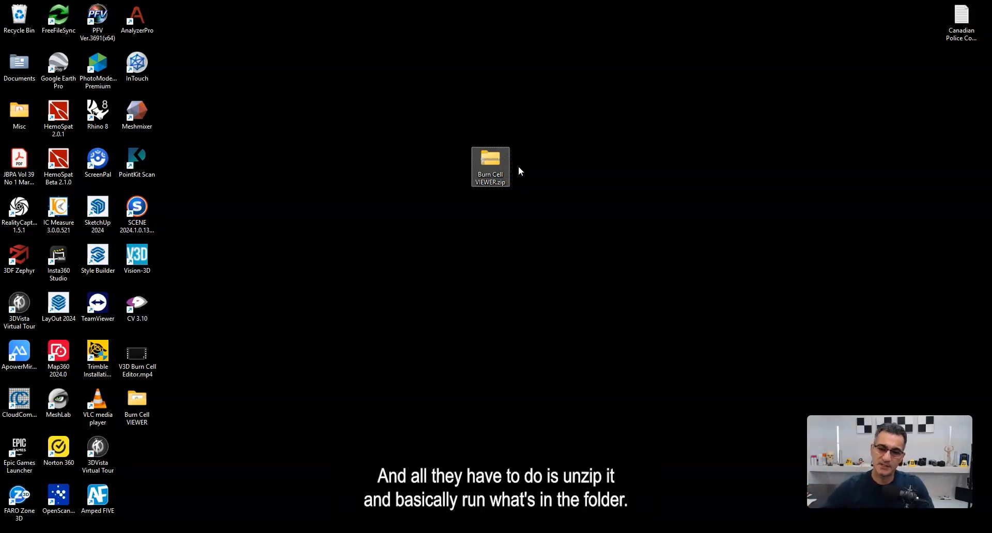
Step: Open the extracted Burn Cell VIEWER folder and launch Vision-3D.bat to test the exported viewer
{"action": "left_click", "coordinate": [138, 402]}
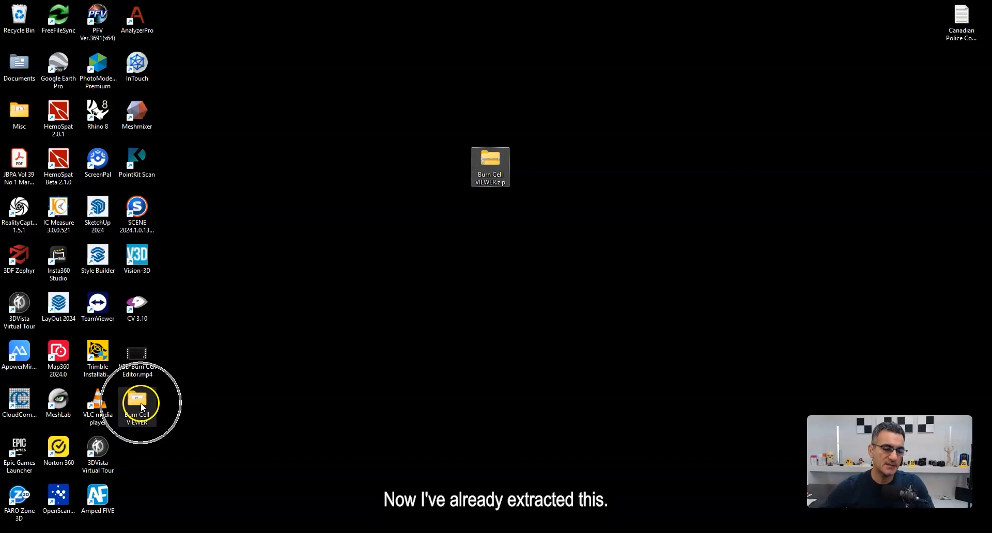
{"action": "double_click", "coordinate": [139, 402]}
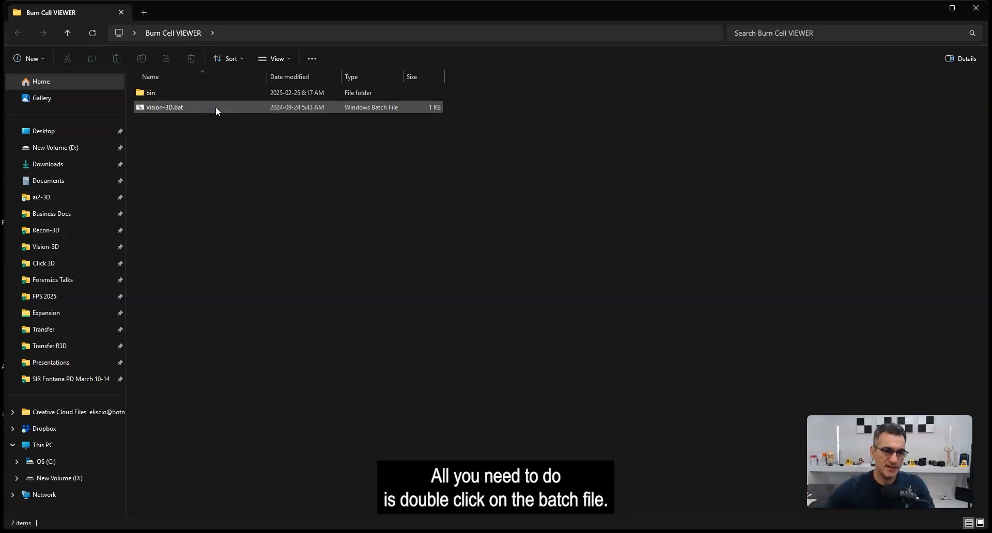
{"action": "double_click", "coordinate": [152, 107]}
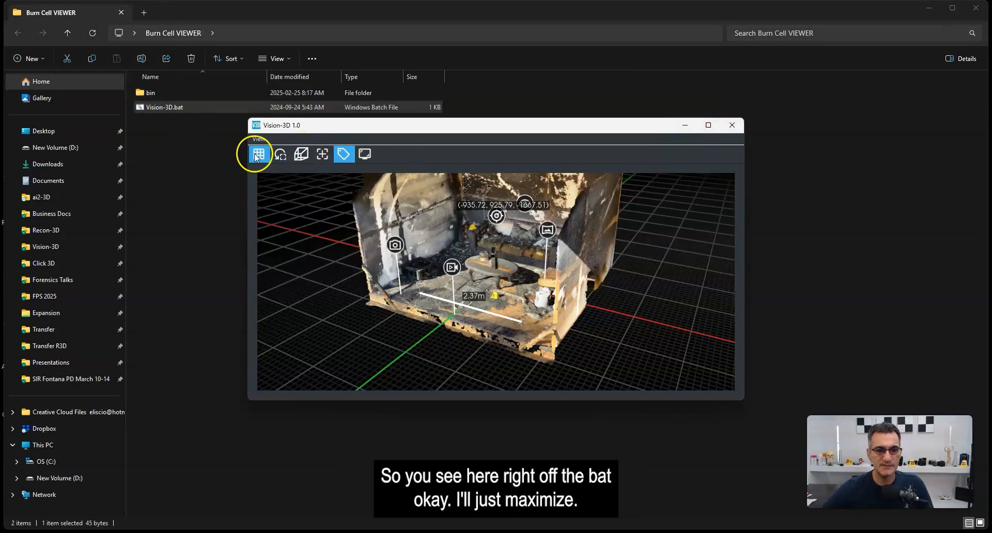
Step: Maximize the viewer window, open the document tag's attached PDF, and close it again
{"action": "left_click", "coordinate": [713, 129]}
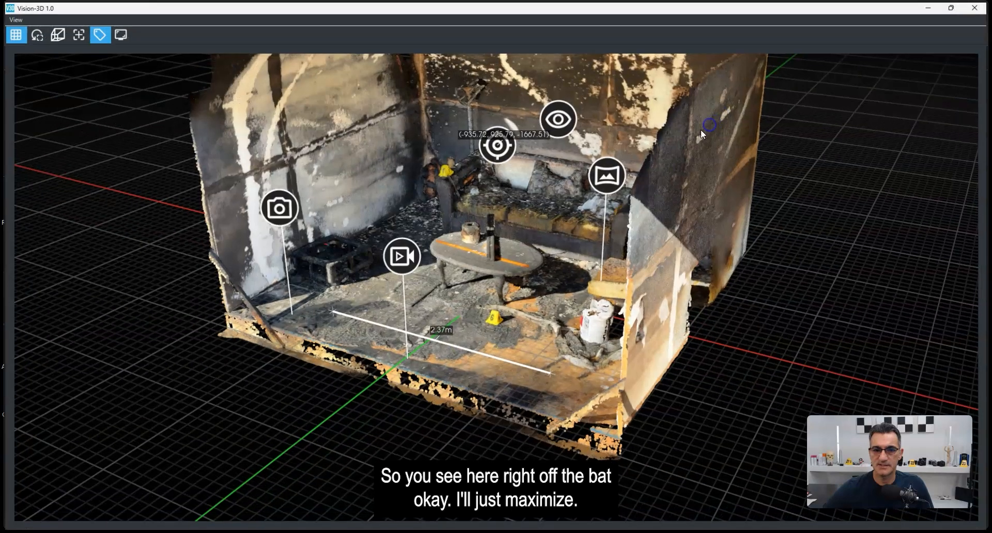
{"action": "scroll", "coordinate": [578, 221], "scroll_direction": "down", "scroll_amount": 5}
{"action": "left_click_drag", "start_coordinate": [516, 256], "coordinate": [516, 285]}
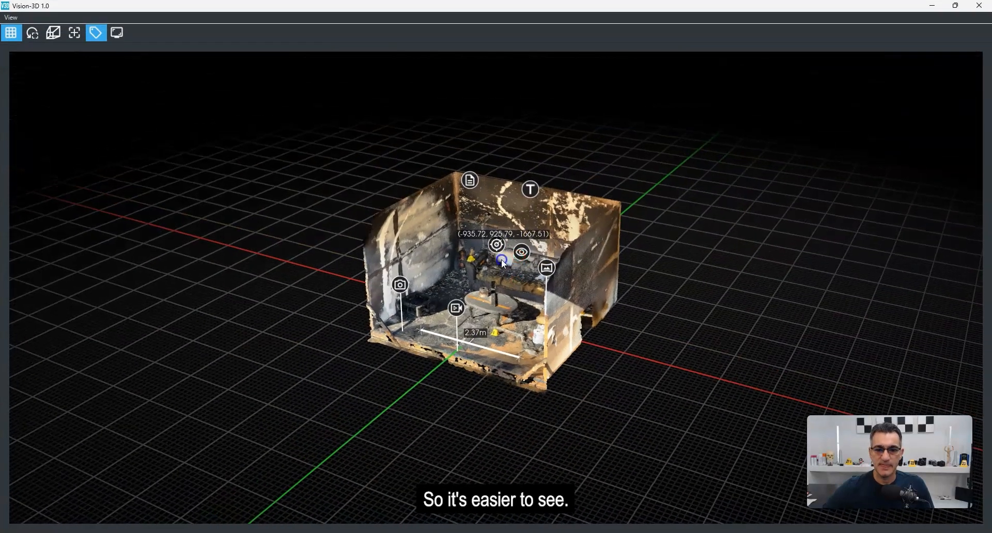
{"action": "right_click_drag", "start_coordinate": [501, 259], "coordinate": [507, 253]}
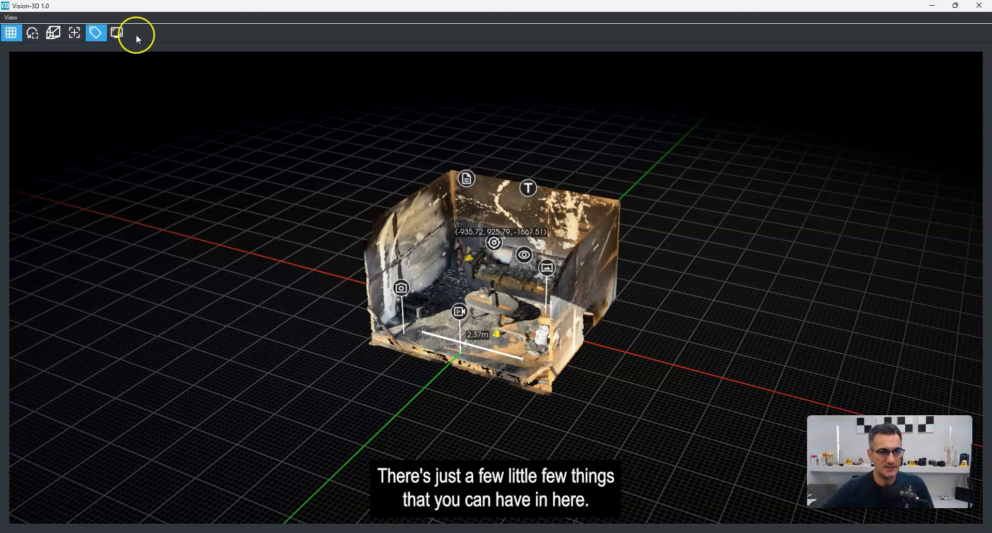
{"action": "left_click_drag", "start_coordinate": [431, 115], "coordinate": [506, 339]}
{"action": "scroll", "coordinate": [497, 328], "scroll_direction": "up", "scroll_amount": 3}
{"action": "left_click_drag", "start_coordinate": [470, 311], "coordinate": [501, 309]}
{"action": "scroll", "coordinate": [500, 309], "scroll_direction": "down", "scroll_amount": 2}
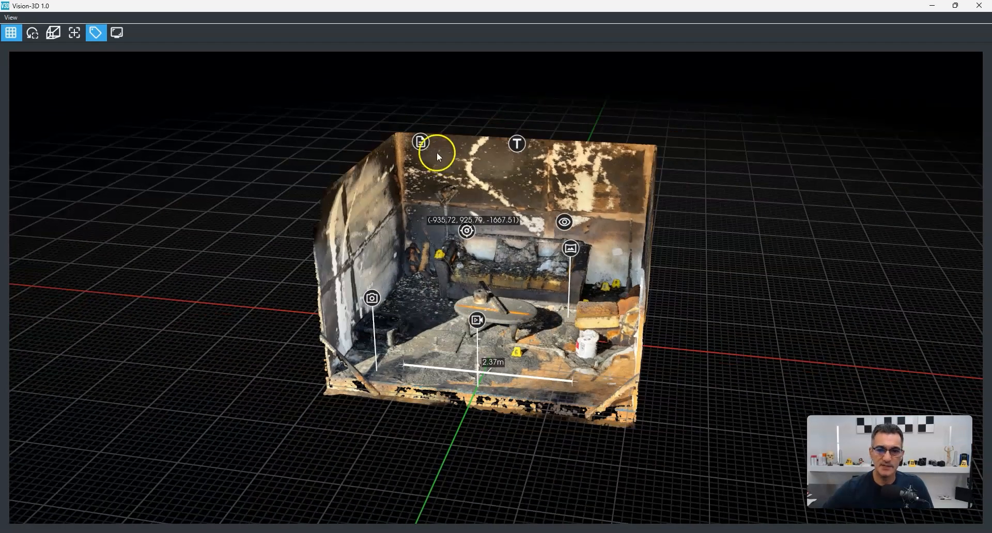
{"action": "double_click", "coordinate": [422, 142]}
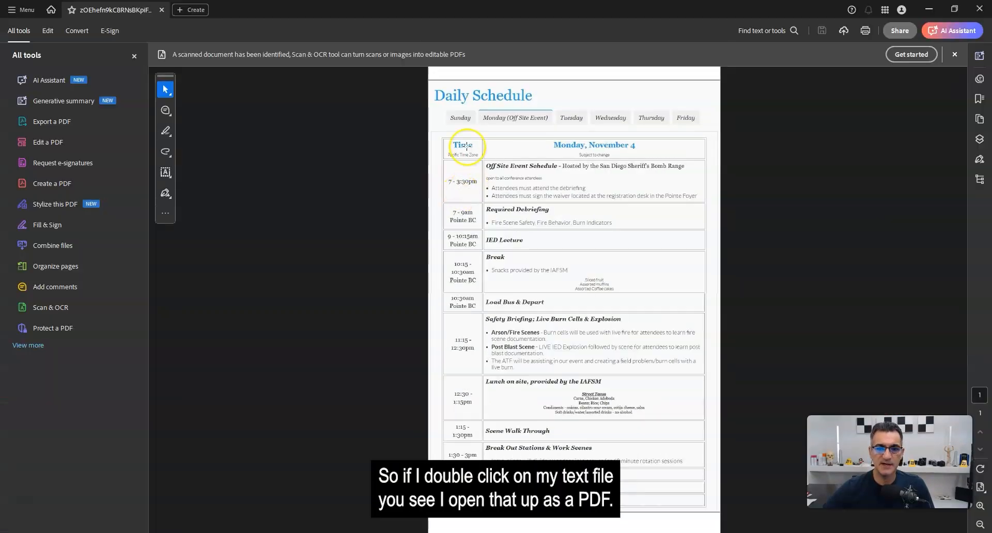
{"action": "left_click", "coordinate": [979, 9]}
Step: Open the camera tag's attached image, Burn Cell Image.jpg, and close the Image Viewer
{"action": "scroll", "coordinate": [507, 213], "scroll_direction": "up", "scroll_amount": 3}
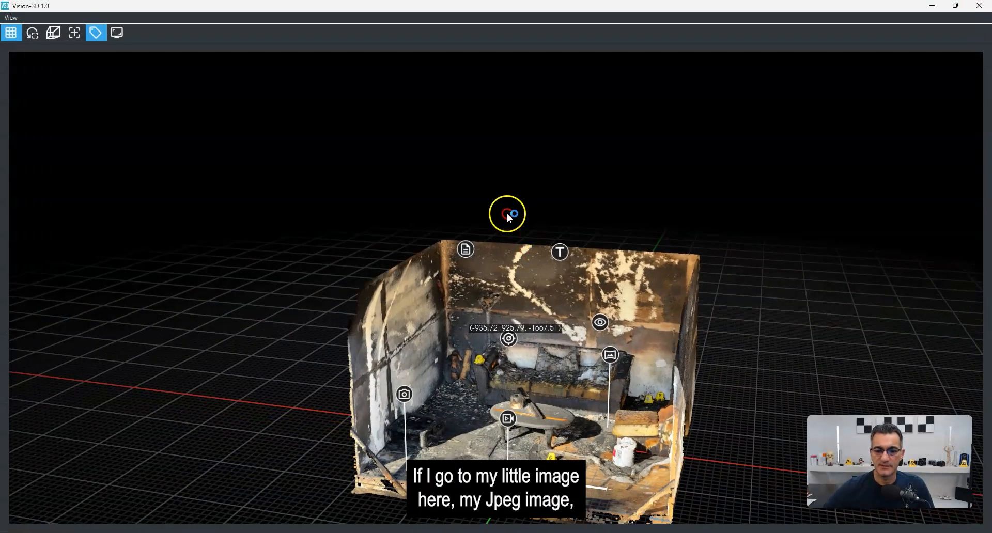
{"action": "double_click", "coordinate": [352, 296]}
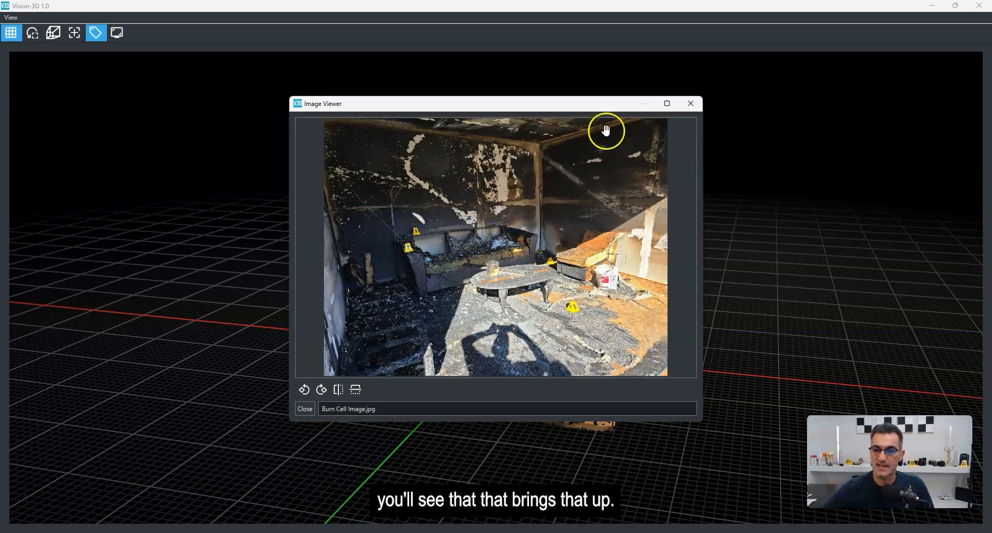
{"action": "left_click", "coordinate": [690, 104]}
Step: Open the video tag's attached flashover video and close the media player
{"action": "double_click", "coordinate": [594, 326]}
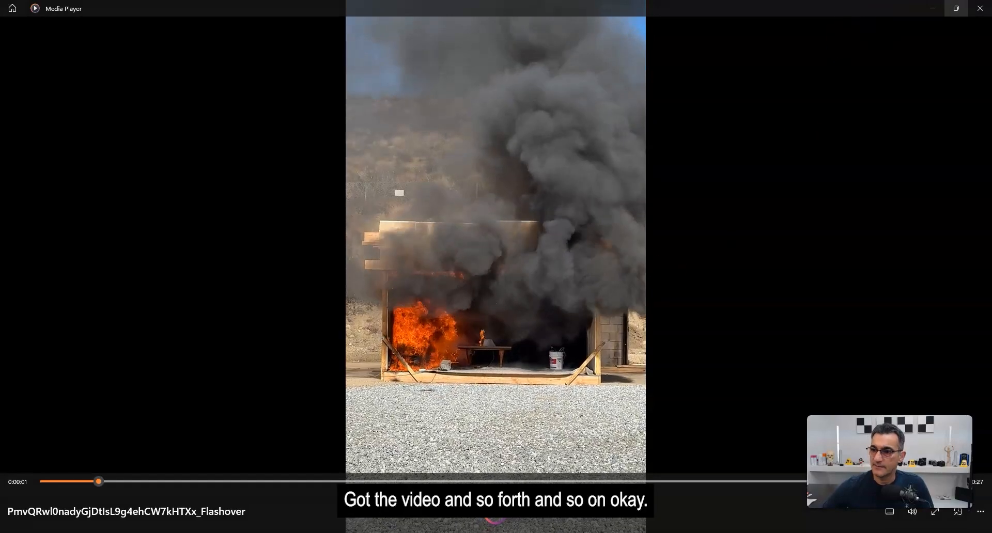
{"action": "left_click", "coordinate": [980, 9]}
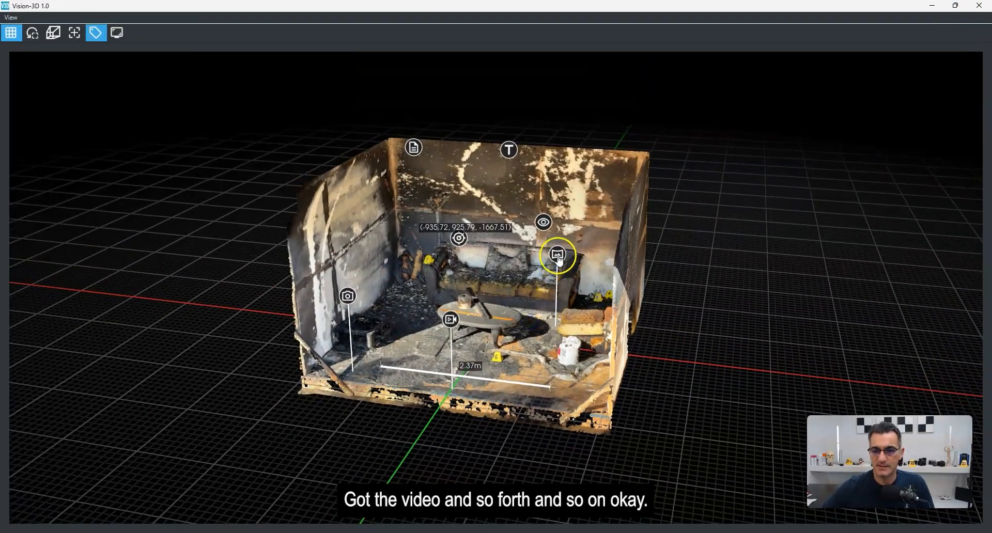
Step: Open the panorama tag's immersive view, look around inside the room, and close it
{"action": "double_click", "coordinate": [557, 252]}
{"action": "left_click_drag", "start_coordinate": [494, 279], "coordinate": [413, 394]}
{"action": "scroll", "coordinate": [414, 394], "scroll_direction": "down", "scroll_amount": 3}
{"action": "left_click_drag", "start_coordinate": [509, 368], "coordinate": [628, 329]}
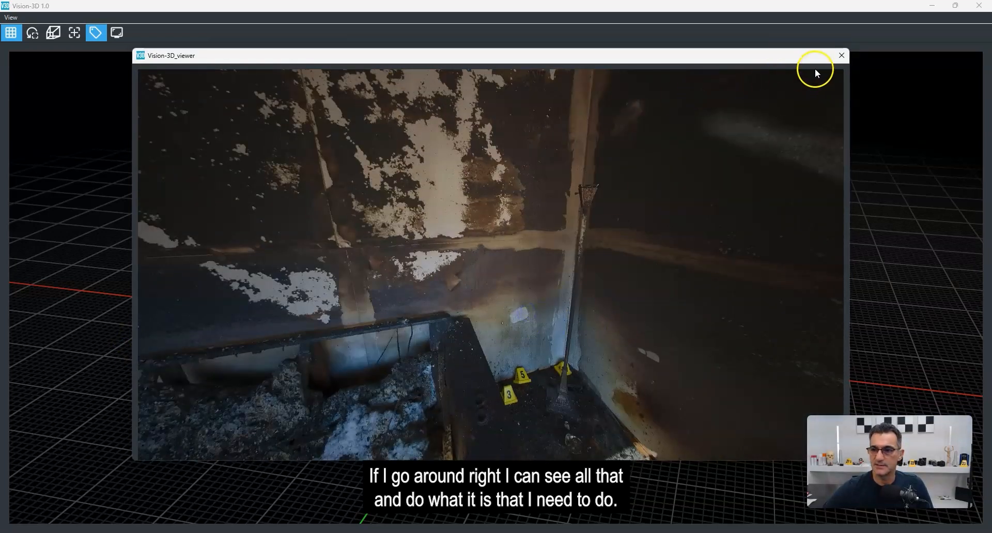
{"action": "left_click", "coordinate": [841, 56]}
Step: Orbit the model and reveal the text tag's label
{"action": "middle_click_drag", "start_coordinate": [413, 297], "coordinate": [491, 262]}
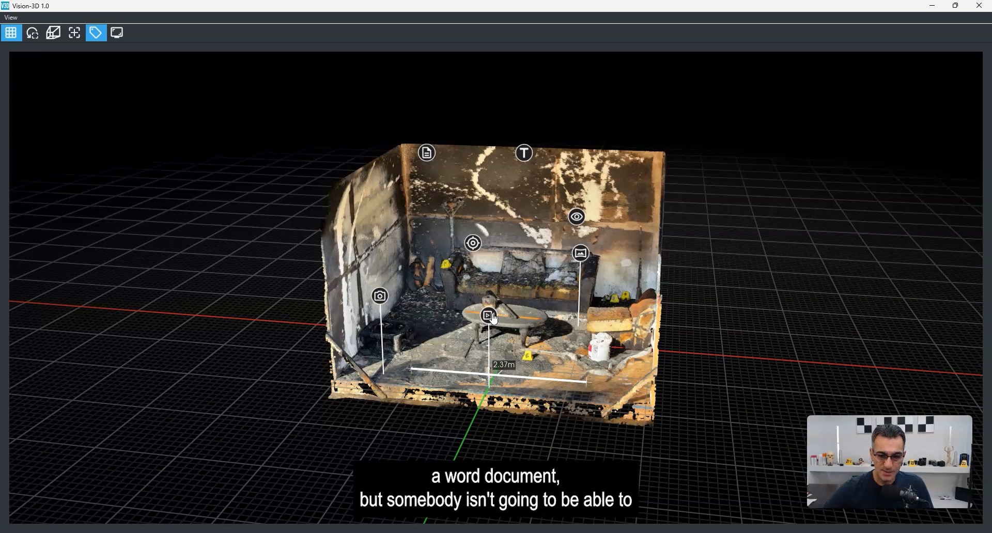
{"action": "middle_click_drag", "start_coordinate": [523, 302], "coordinate": [504, 306]}
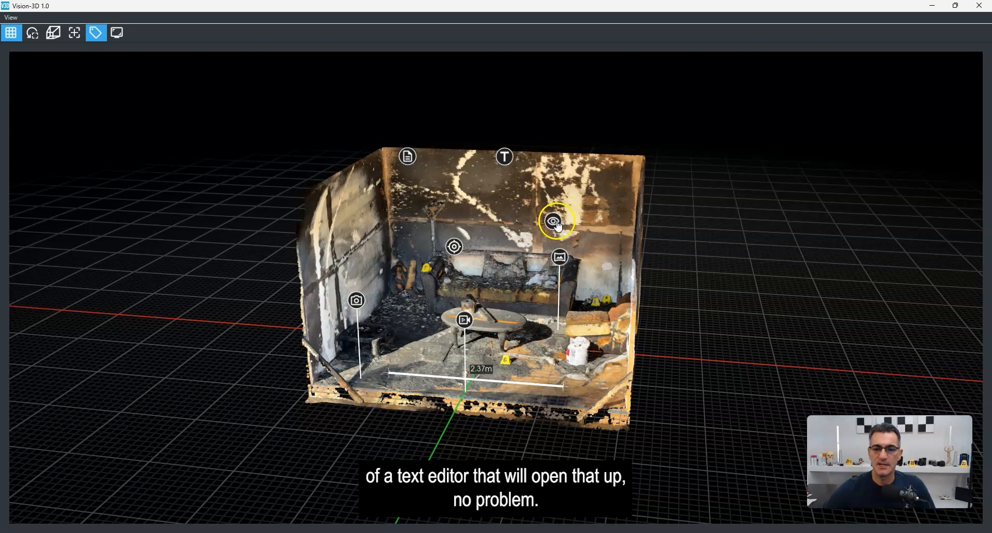
{"action": "mouse_move", "coordinate": [507, 164]}
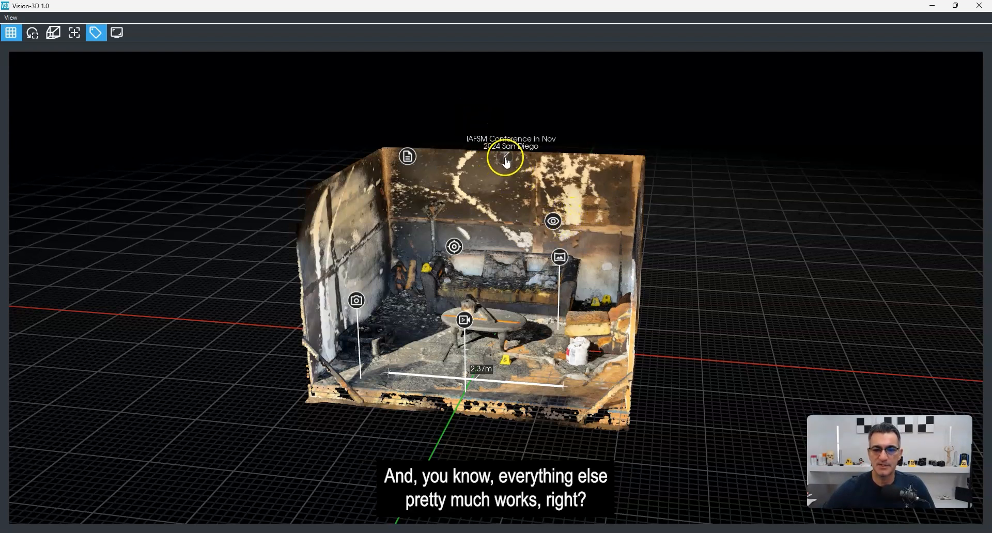
{"action": "mouse_move", "coordinate": [420, 336]}
{"action": "left_mouse_down"}
{"action": "mouse_move", "coordinate": [408, 349]}
{"action": "mouse_move", "coordinate": [417, 354]}
{"action": "left_mouse_up"}
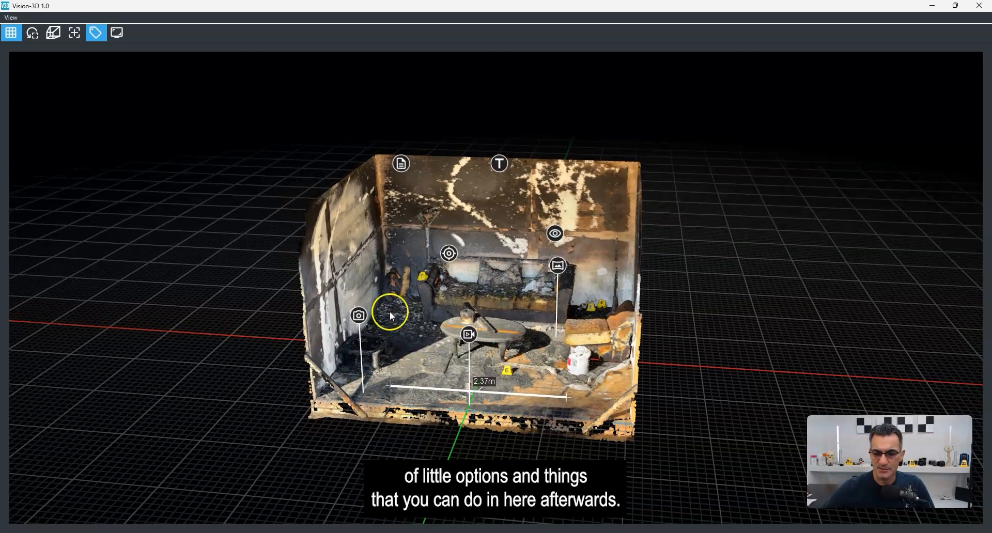
{"action": "left_click_drag", "start_coordinate": [464, 264], "coordinate": [491, 265]}
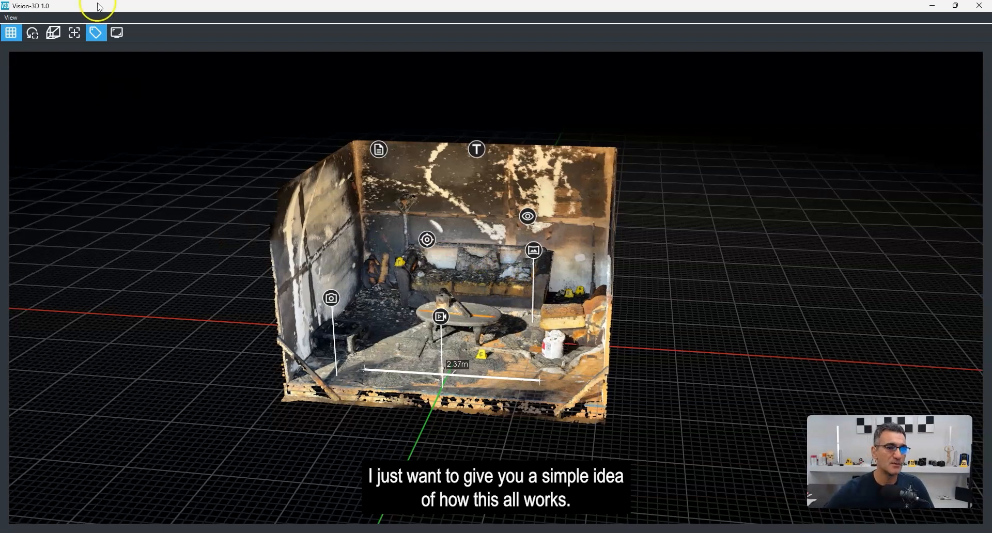
Step: Take a screenshot of the current view and close the Screenshot Viewer without saving it
{"action": "left_click", "coordinate": [117, 34]}
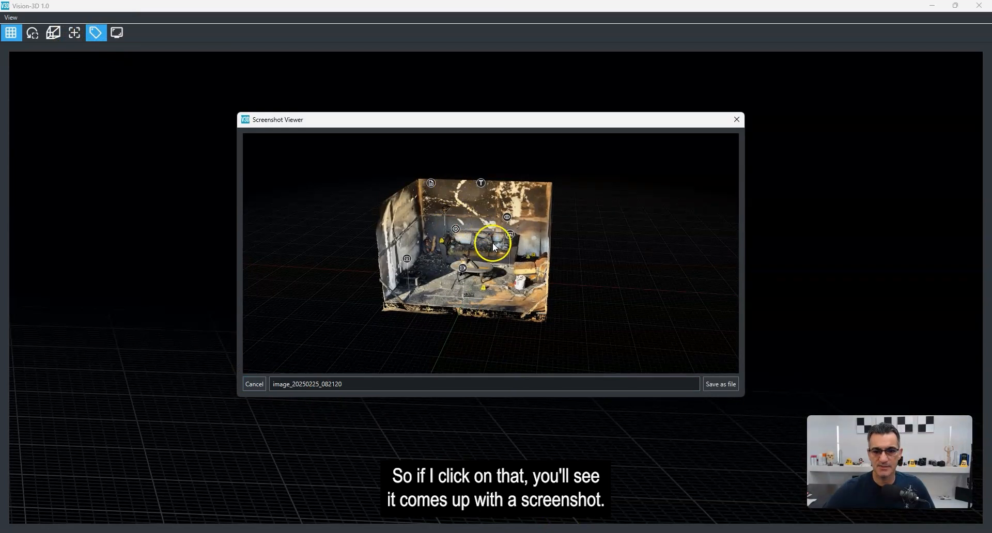
{"action": "left_click", "coordinate": [285, 385]}
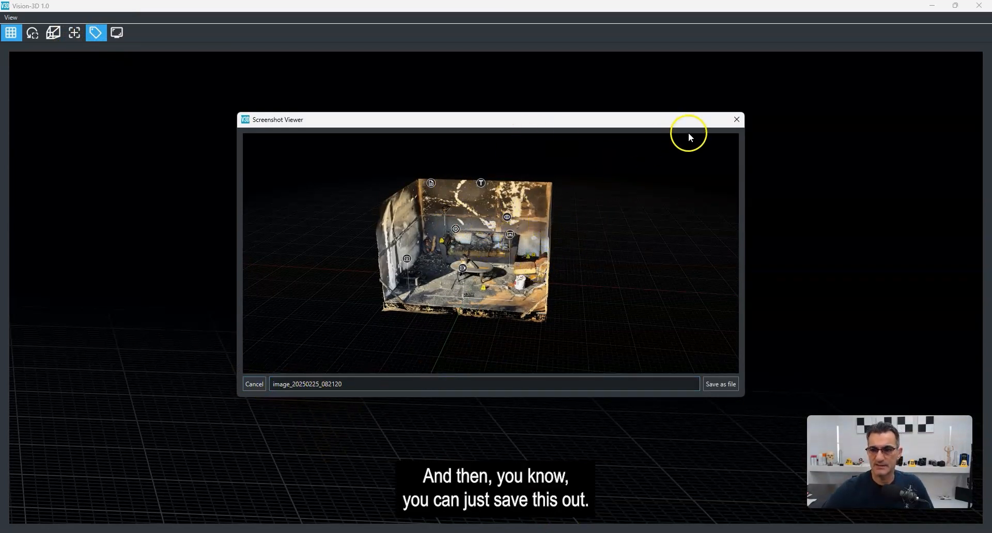
{"action": "left_click", "coordinate": [736, 120]}
Step: Orbit and zoom around the burn cell model to review the tags and measurement
{"action": "scroll", "coordinate": [447, 322], "scroll_direction": "up", "scroll_amount": 4}
{"action": "right_click_drag", "start_coordinate": [465, 311], "coordinate": [500, 303]}
{"action": "mouse_move", "coordinate": [501, 302]}
{"action": "left_mouse_down"}
{"action": "mouse_move", "coordinate": [589, 290]}
{"action": "mouse_move", "coordinate": [335, 308]}
{"action": "mouse_move", "coordinate": [474, 312]}
{"action": "mouse_move", "coordinate": [490, 302]}
{"action": "left_mouse_up"}
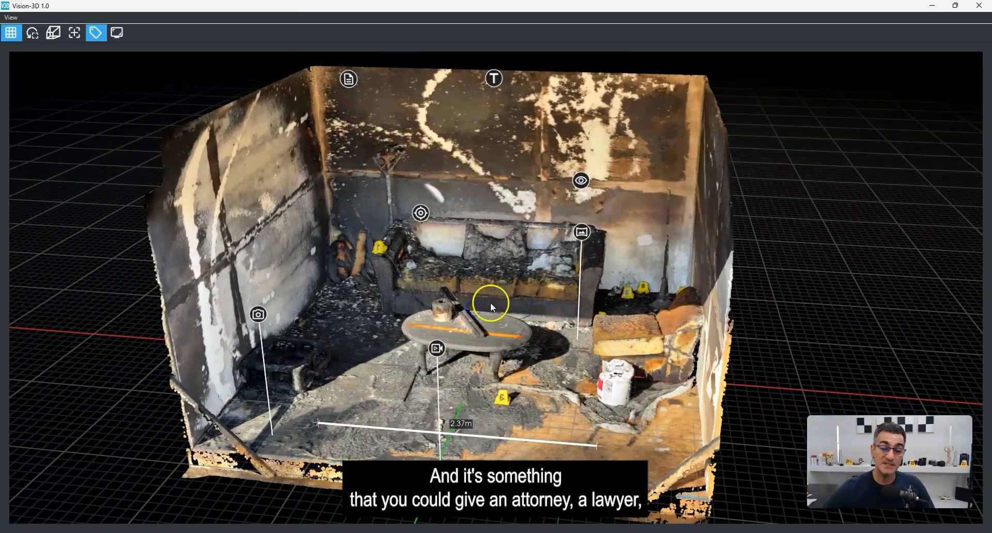
{"action": "scroll", "coordinate": [491, 302], "scroll_direction": "down", "scroll_amount": 3}
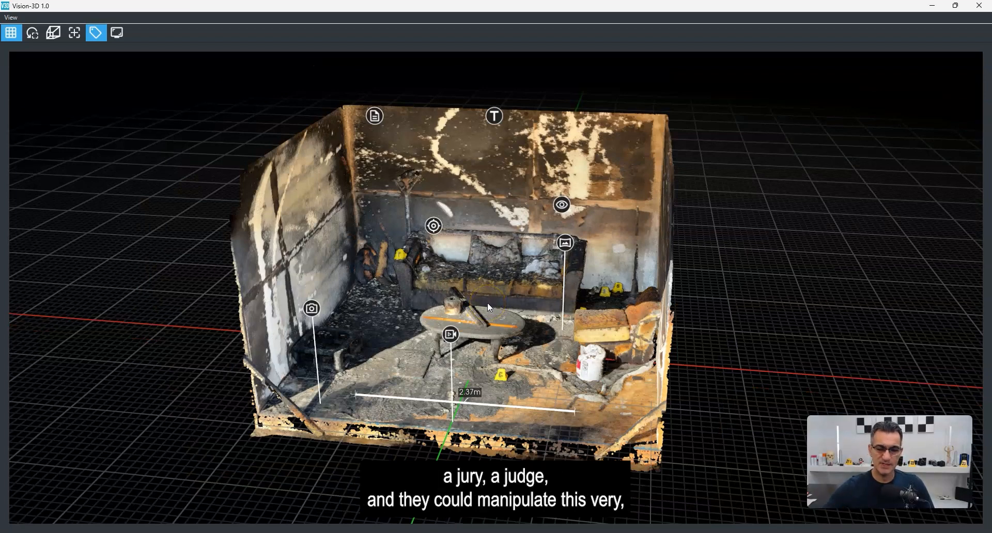
{"action": "mouse_move", "coordinate": [517, 278]}
{"action": "left_mouse_down"}
{"action": "mouse_move", "coordinate": [531, 259]}
{"action": "mouse_move", "coordinate": [467, 284]}
{"action": "mouse_move", "coordinate": [507, 281]}
{"action": "left_mouse_up"}
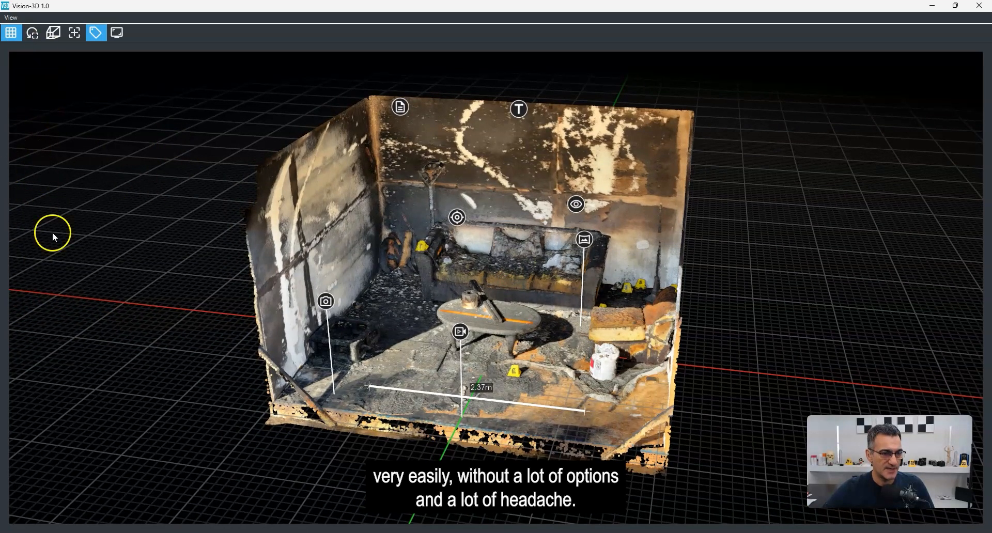
{"action": "left_click_drag", "start_coordinate": [539, 337], "coordinate": [505, 313]}
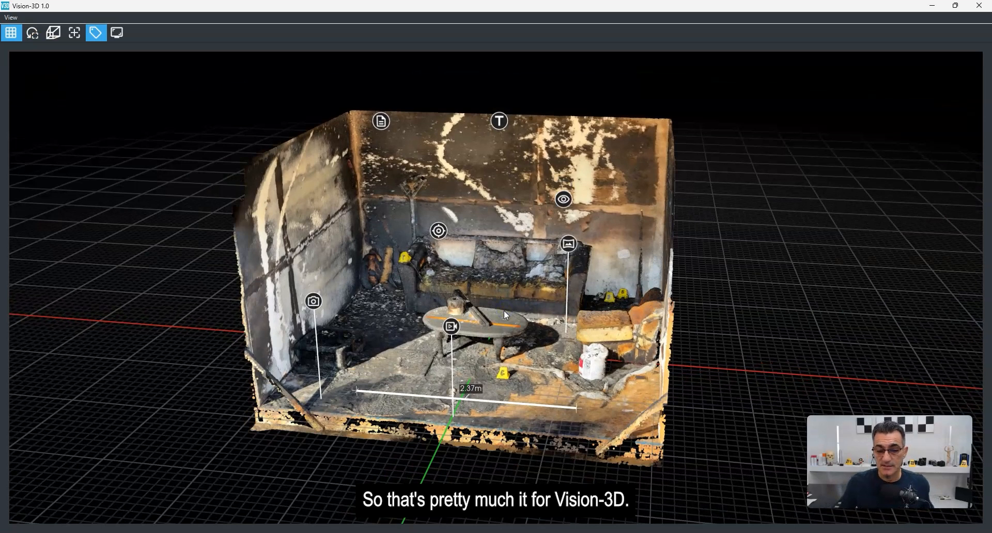
{"action": "left_click_drag", "start_coordinate": [504, 311], "coordinate": [520, 266]}
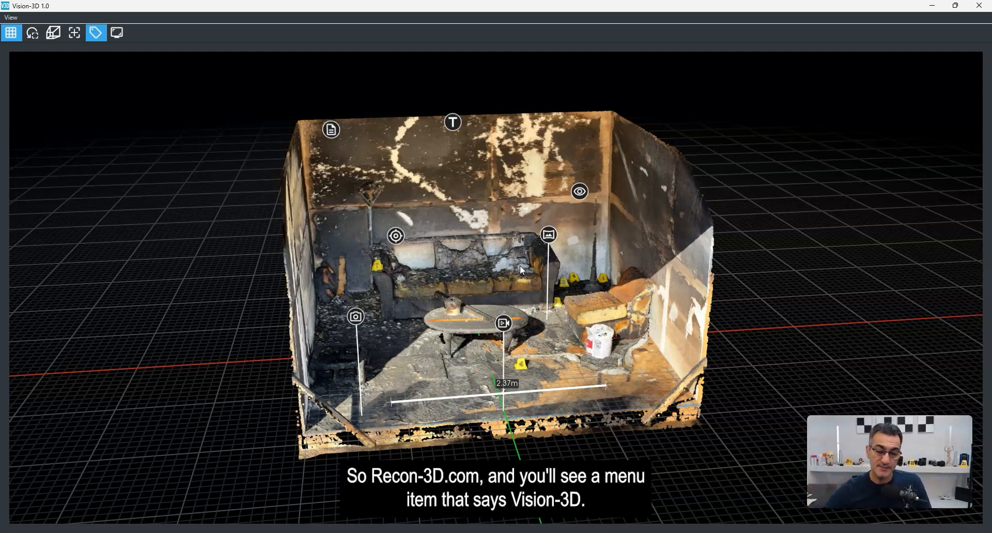
{"action": "scroll", "coordinate": [466, 260], "scroll_direction": "up", "scroll_amount": 5}
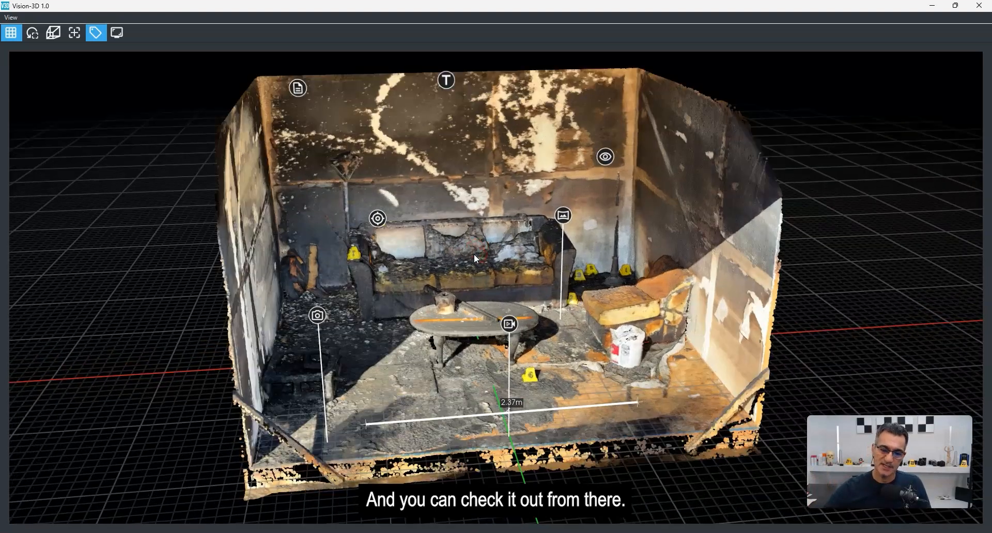
{"action": "scroll", "coordinate": [474, 253], "scroll_direction": "down", "scroll_amount": 2}
{"action": "middle_click_drag", "start_coordinate": [485, 262], "coordinate": [478, 268]}
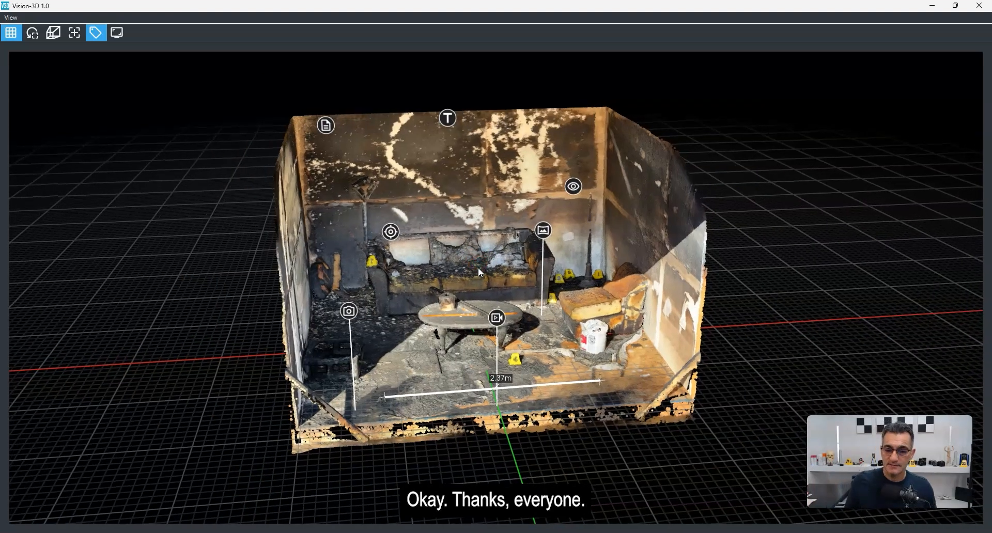